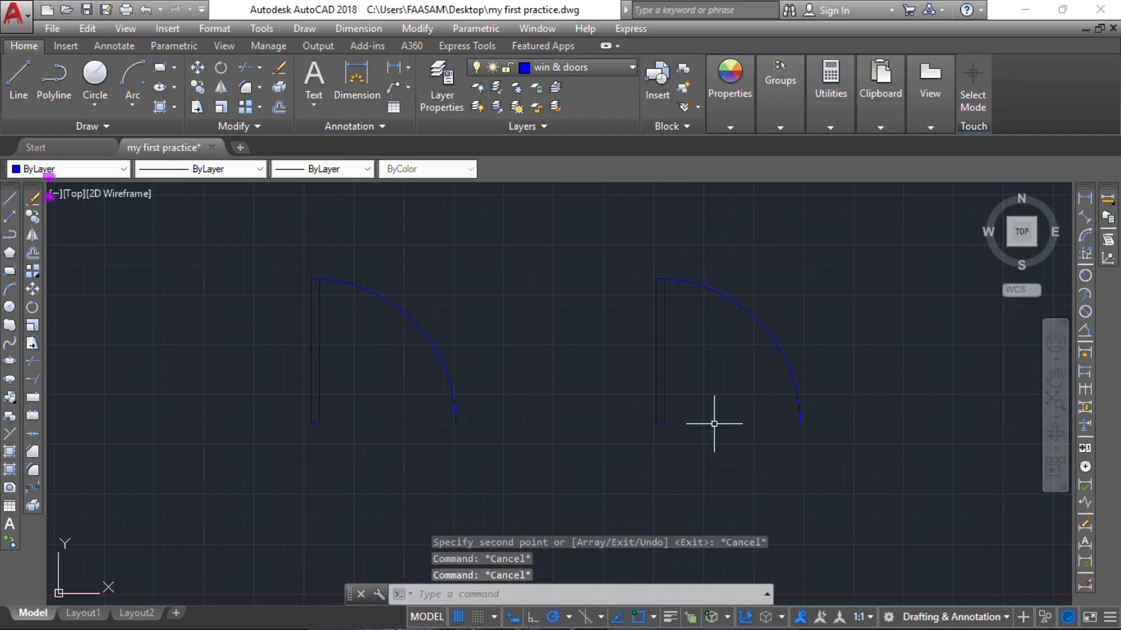
Draw a 50 by 300 rectangle as a small door leaf to the right of the second door
middle_drag(715, 426, 572, 428)
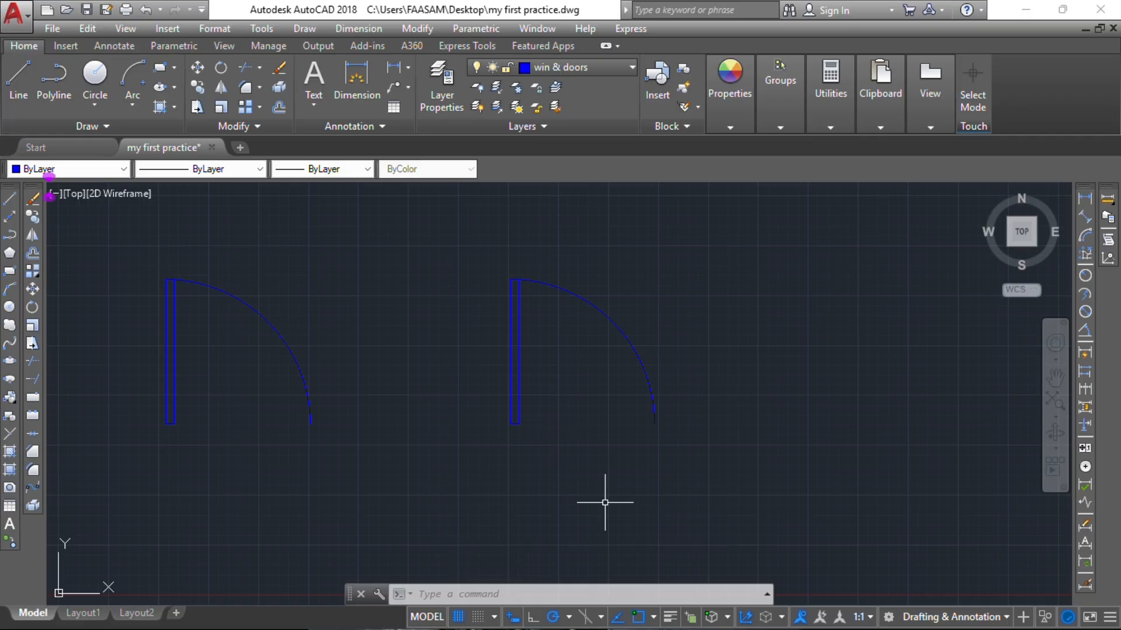
click(10, 270)
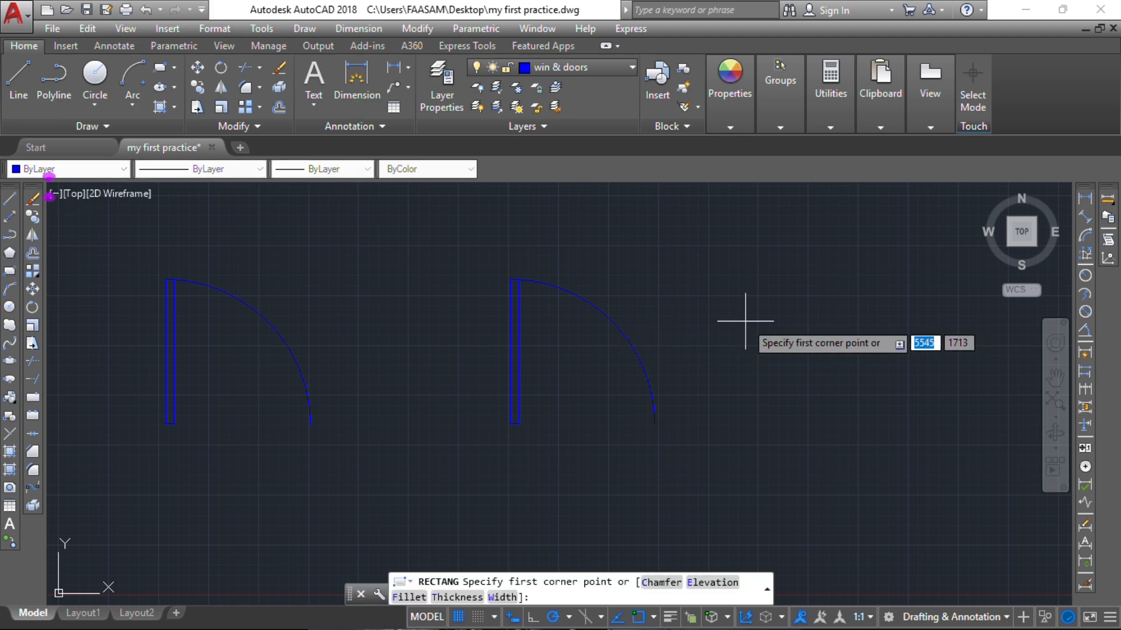
click(745, 321)
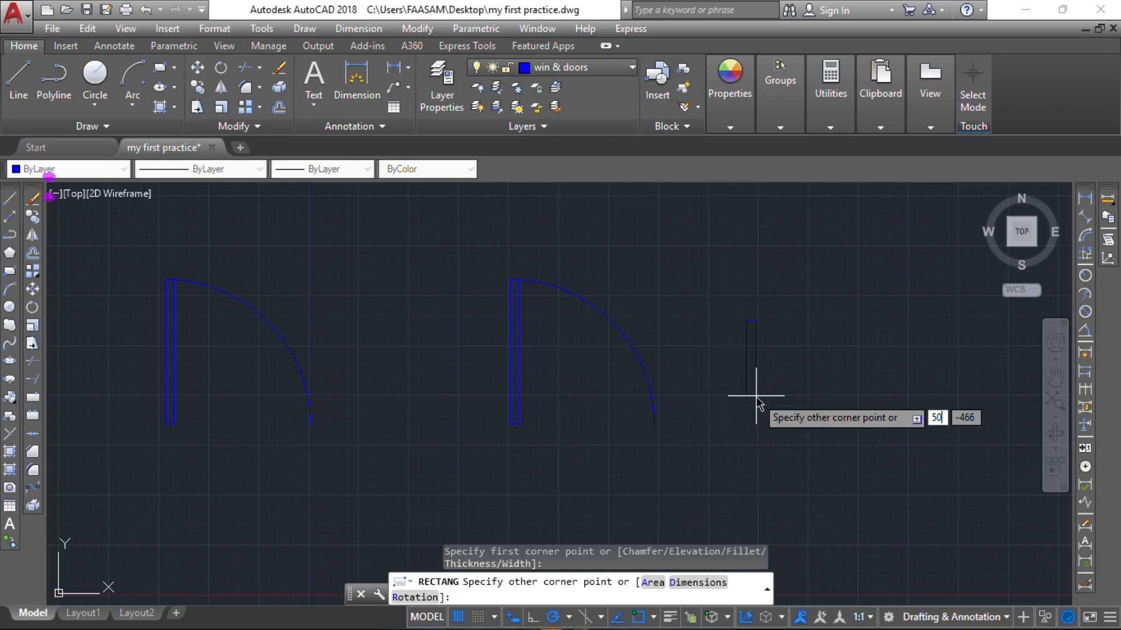
text(50)
key(Tab)
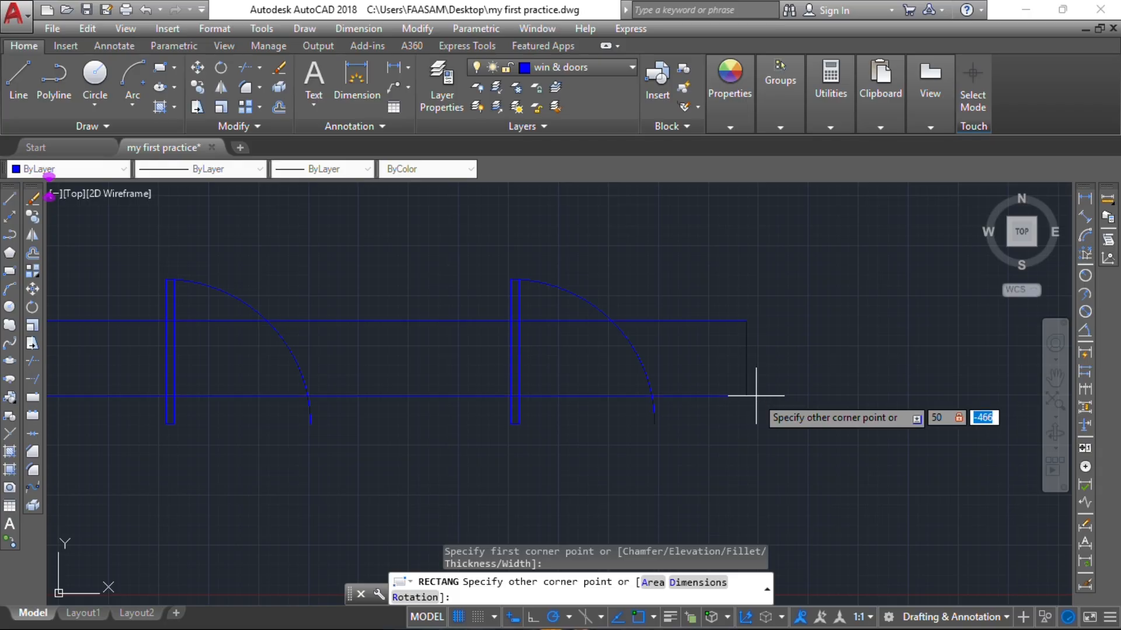
text(300)
key(Return)
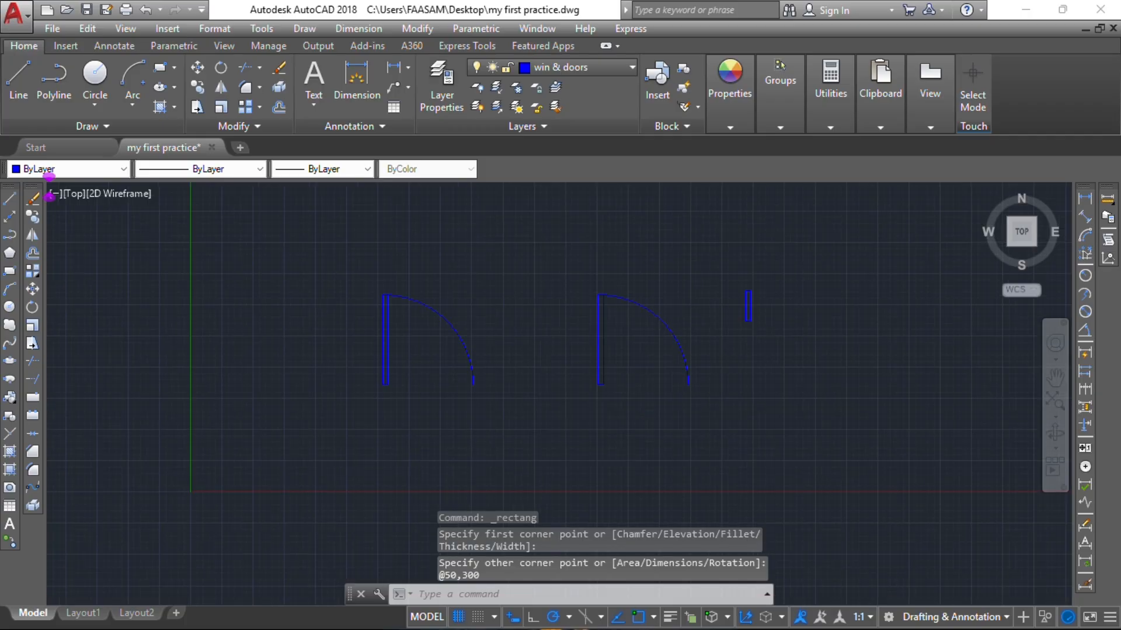
Draw a 300-long horizontal line to the right from the small rectangle's lower-left corner
scroll(742, 320, up, 2)
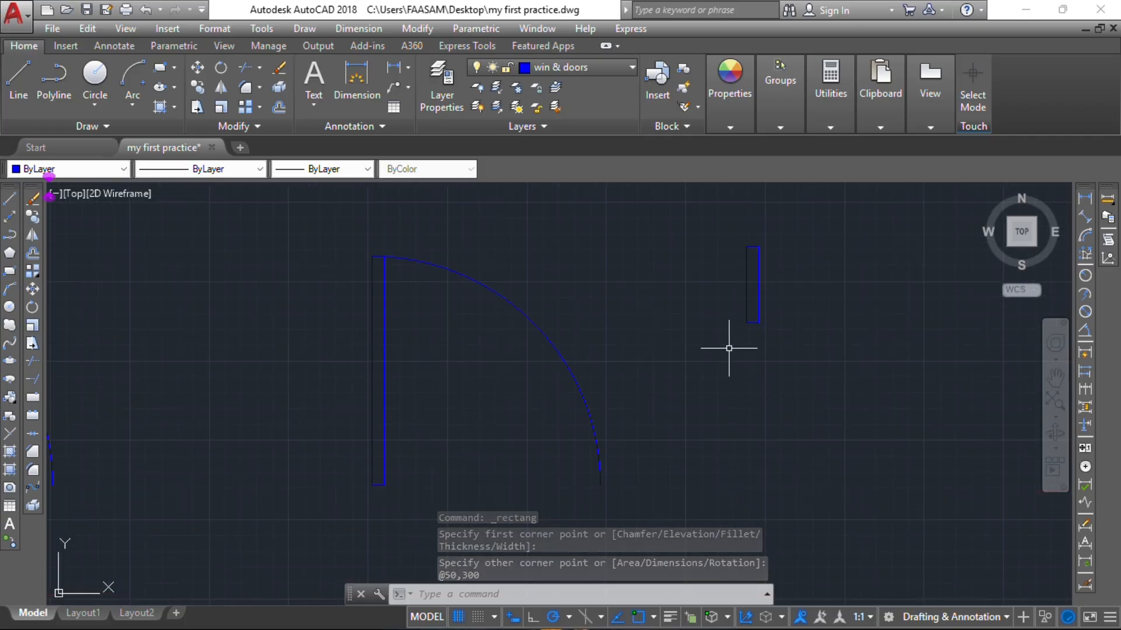
key(l)
key(Return)
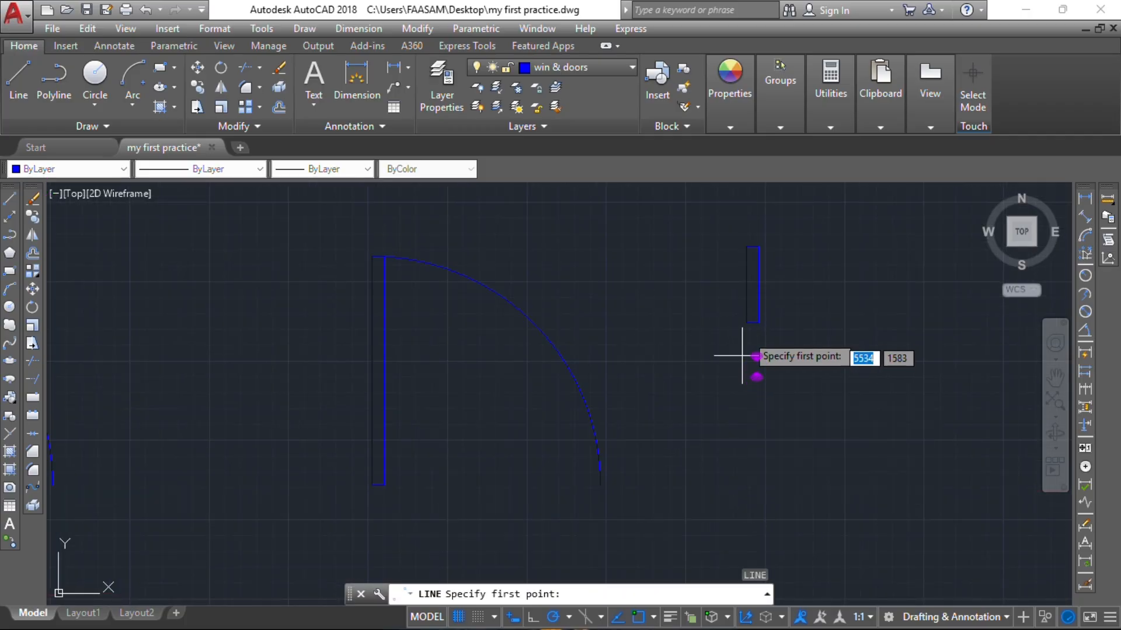
click(759, 323)
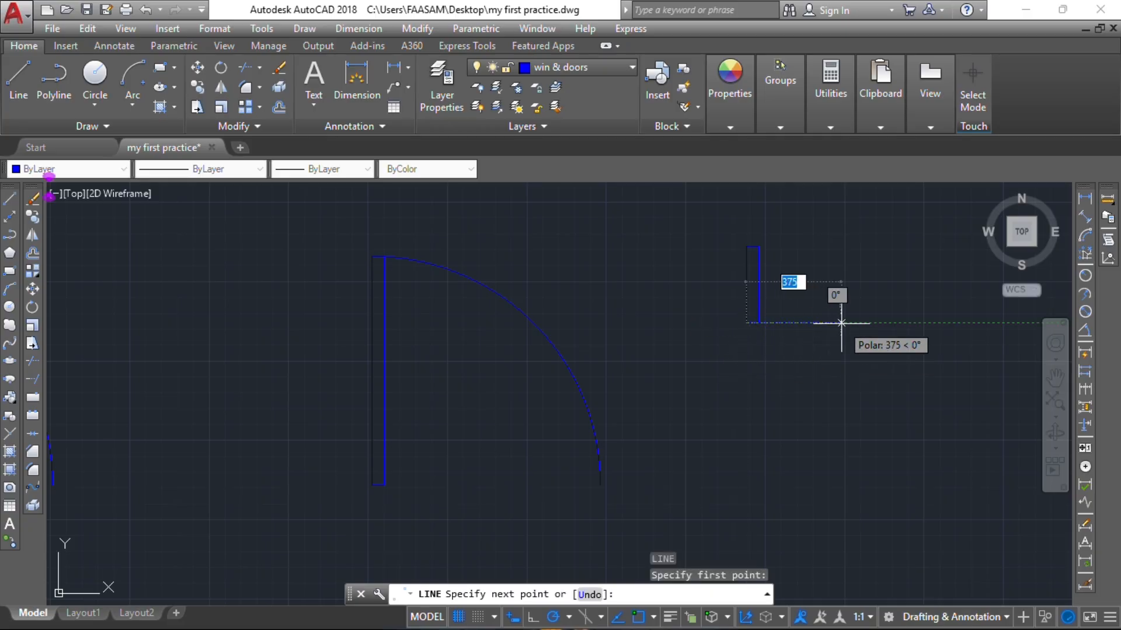
text(30)
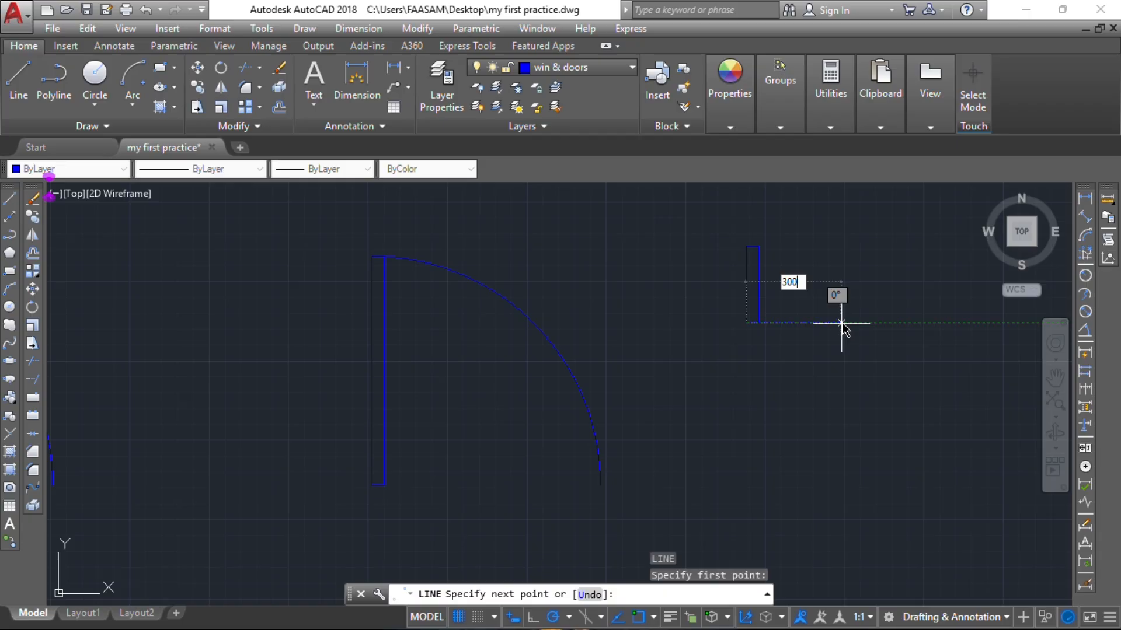
text(0)
key(Return)
key(Escape)
key(Escape)
key(Escape)
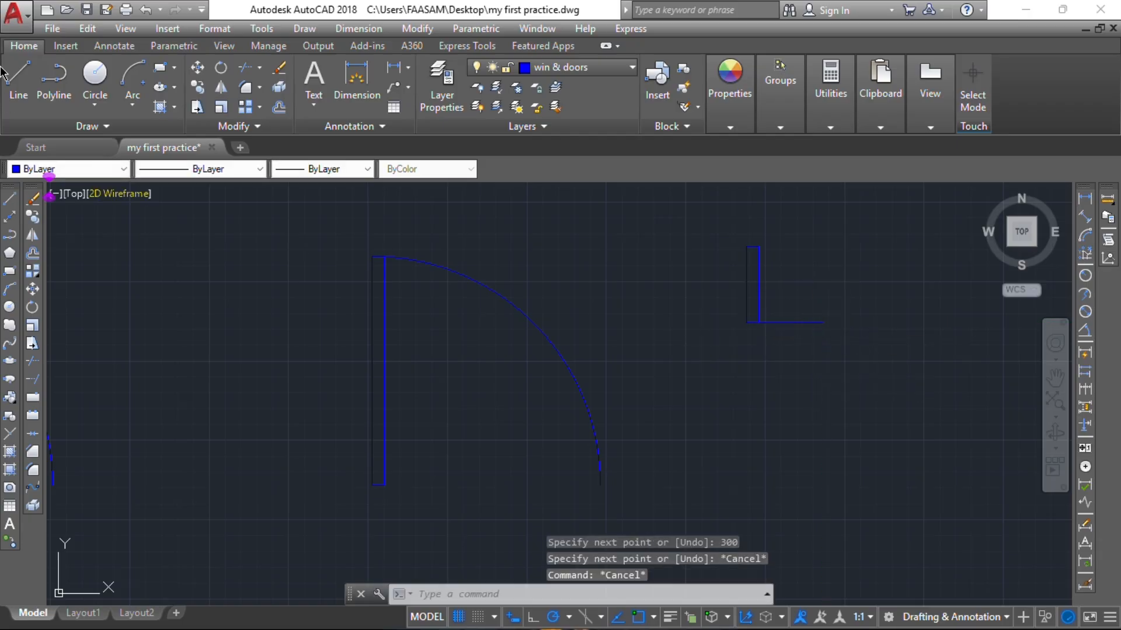
Draw the small door's swing arc centred on the leaf's lower-left corner, from the line's end to the leaf's upper-left corner, and erase the line
click(137, 79)
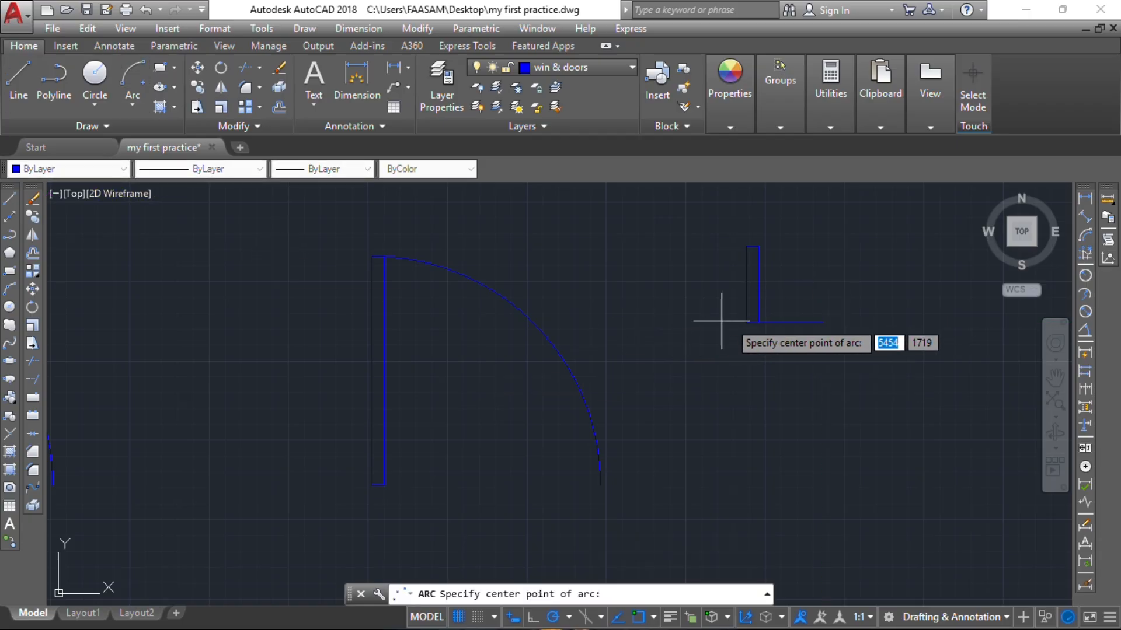
click(746, 323)
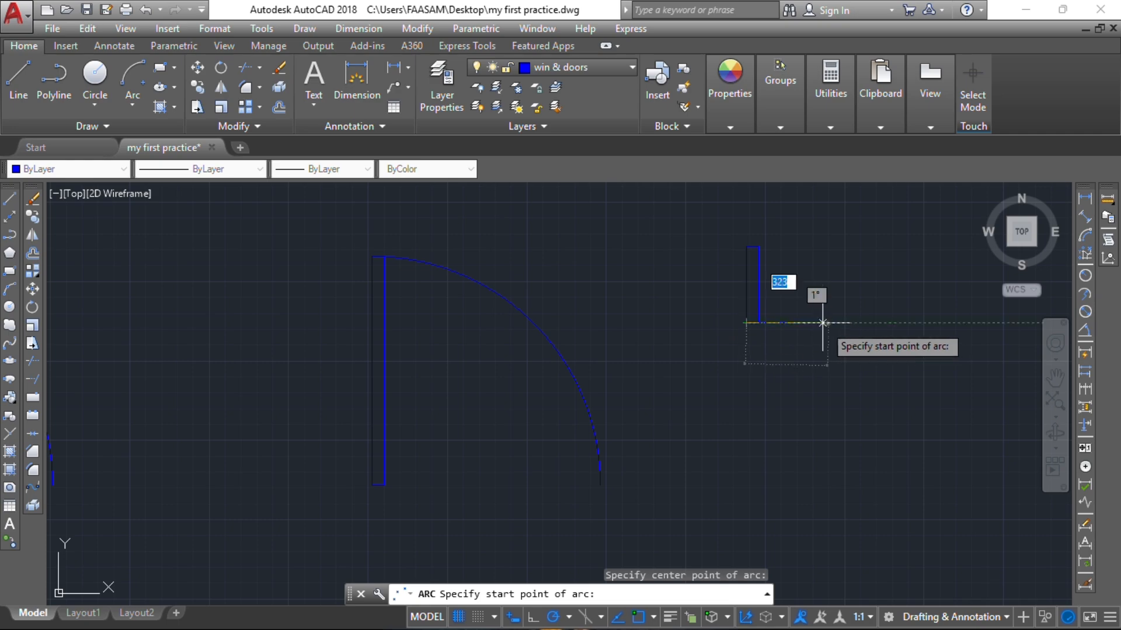
click(822, 323)
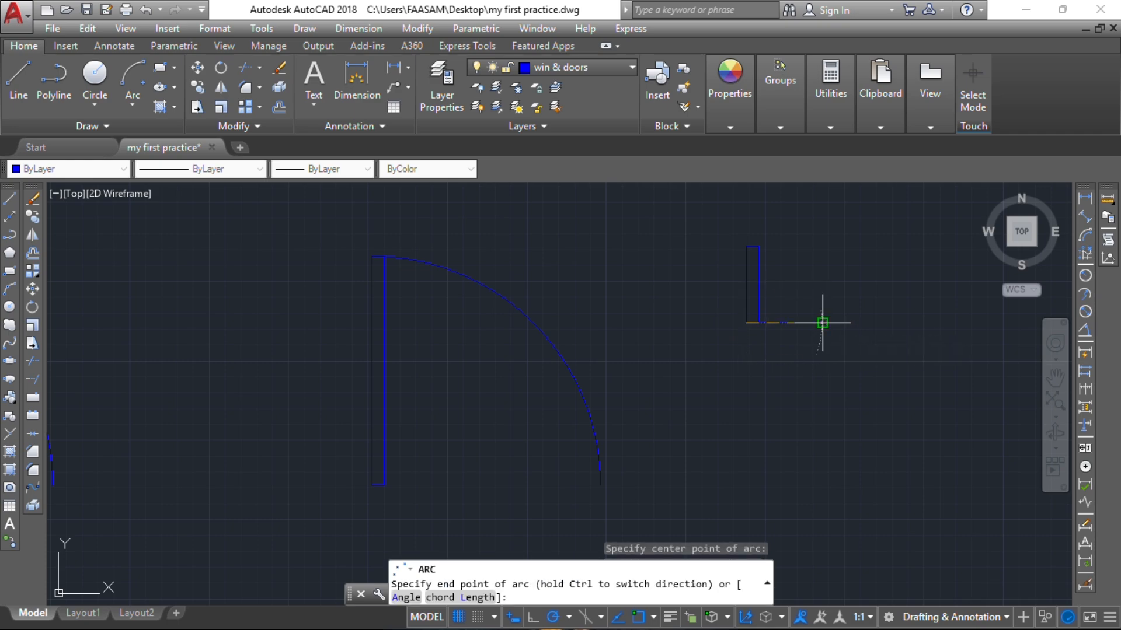
click(746, 246)
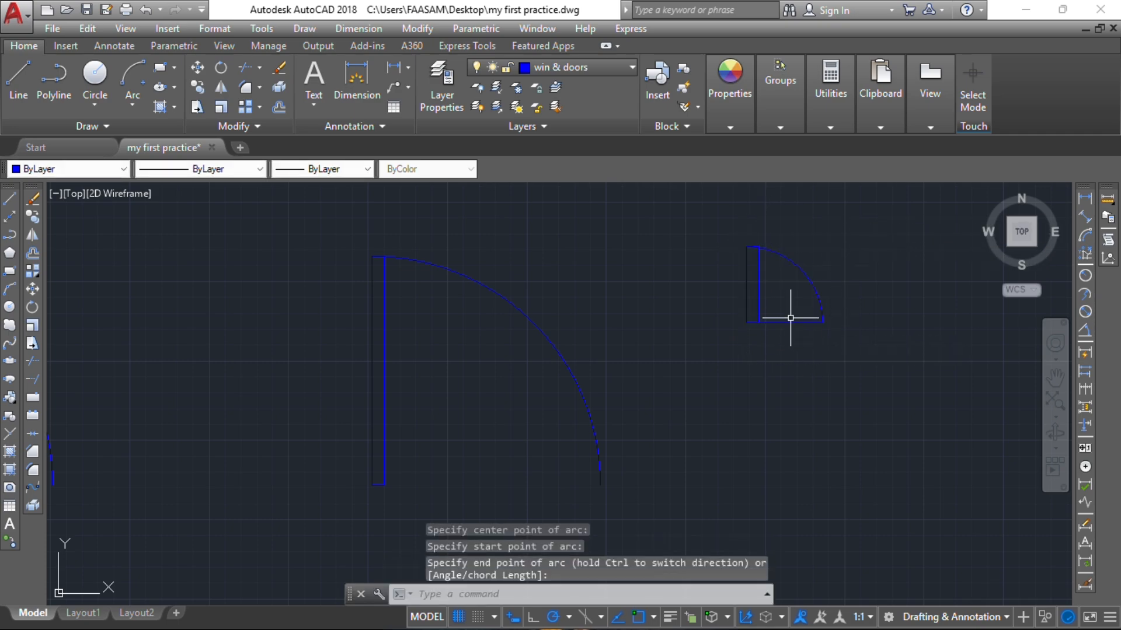
key(Delete)
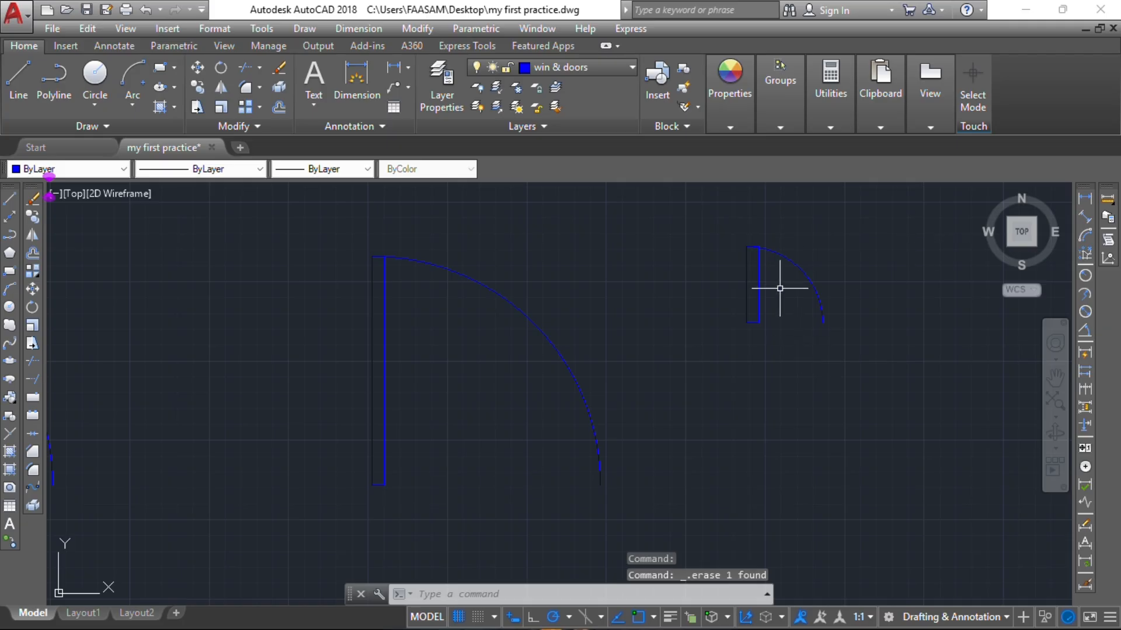
Mirror the small door about a vertical line through its arc's lower end, erasing the source objects
click(858, 370)
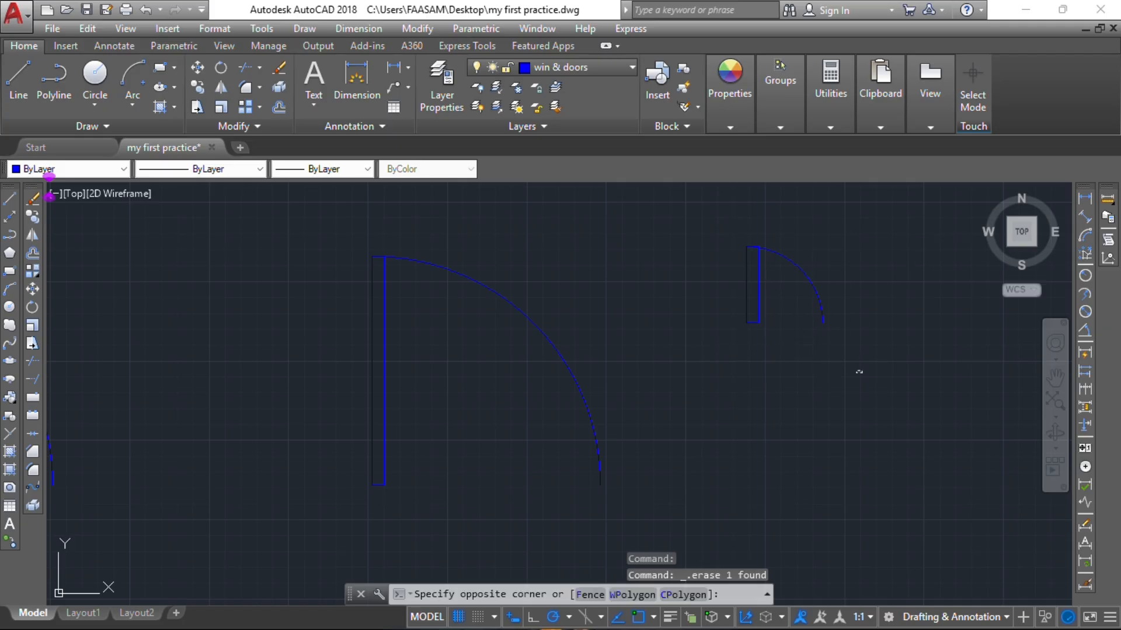
click(624, 232)
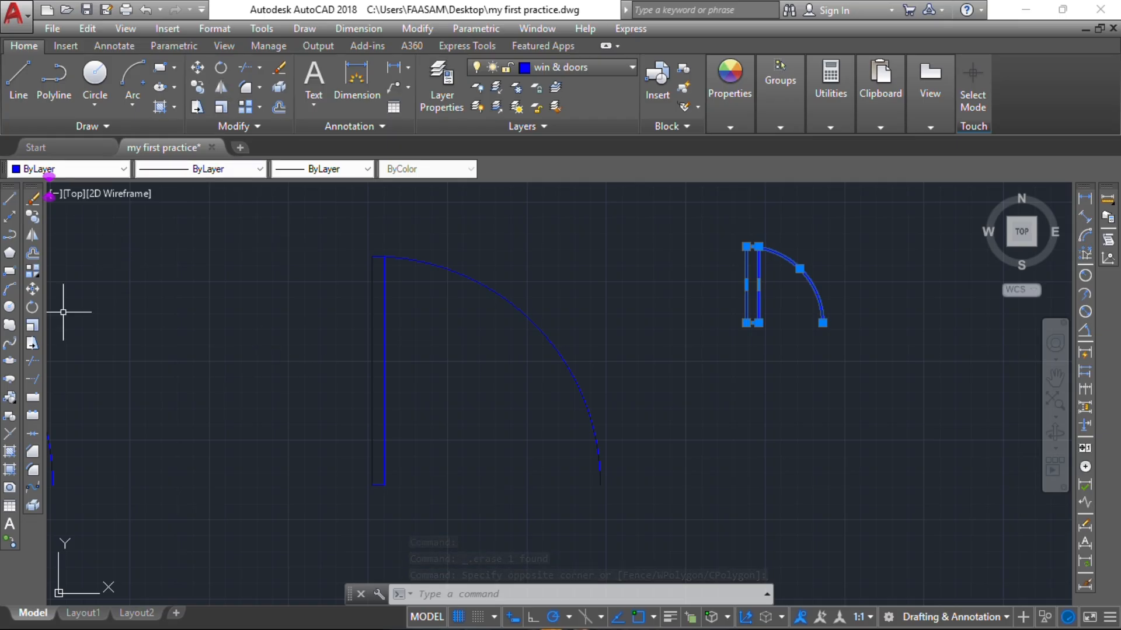
click(33, 234)
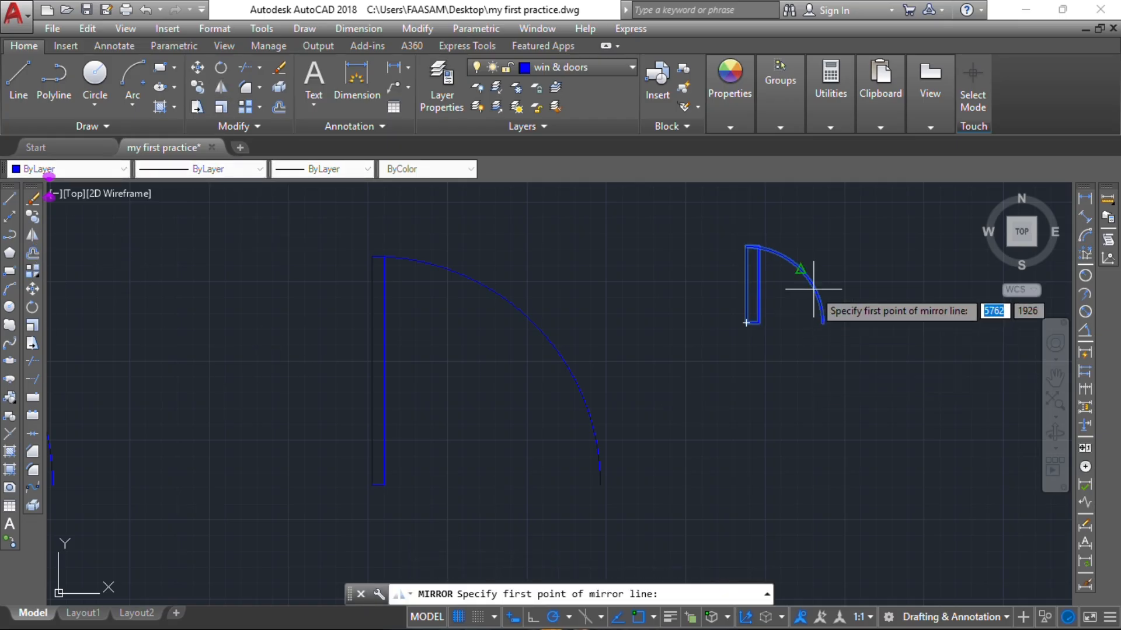
click(822, 323)
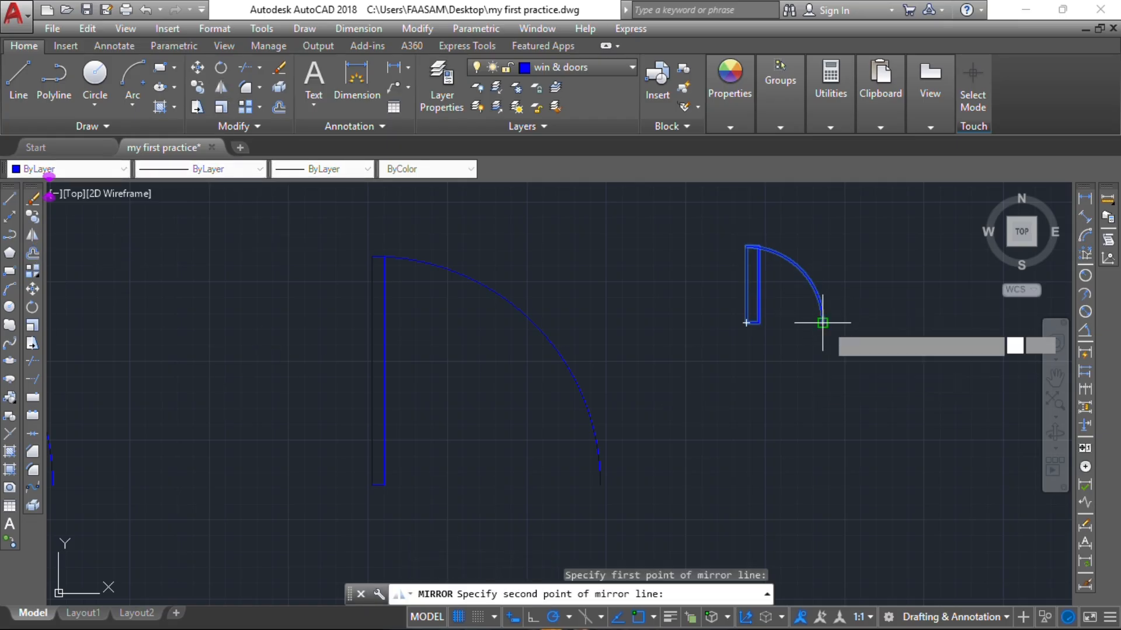
click(822, 270)
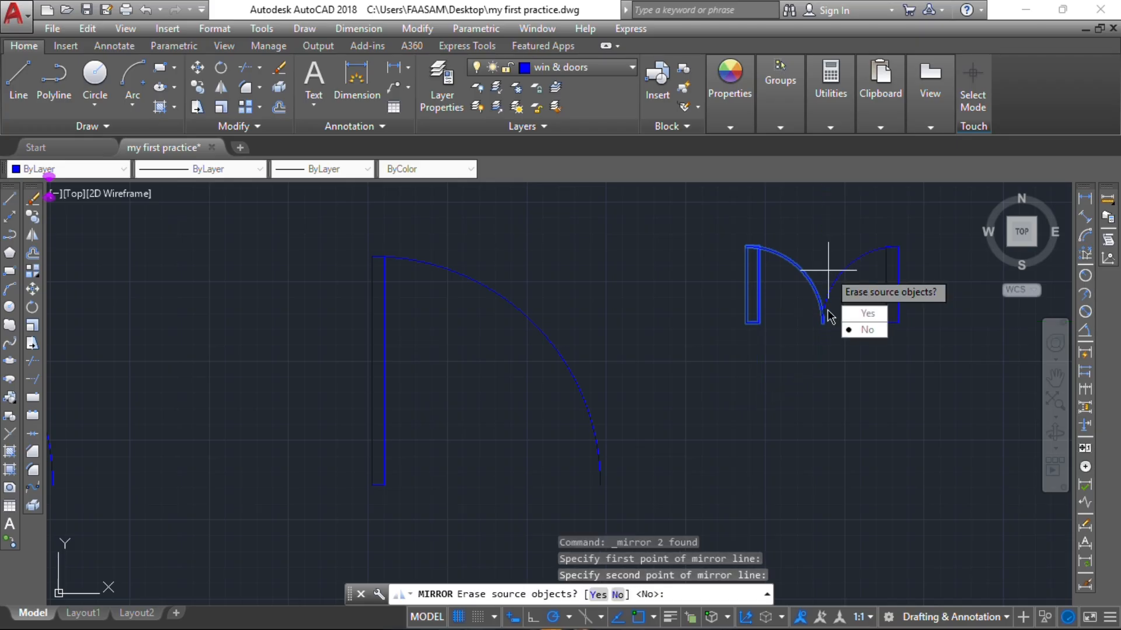
click(867, 313)
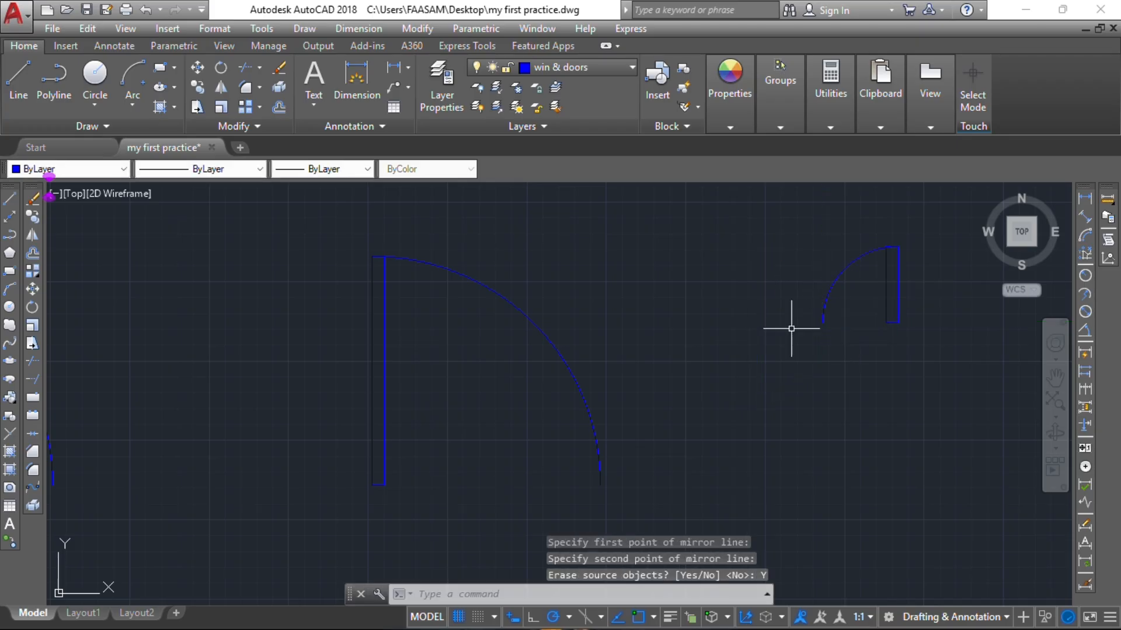
Move the mirrored small door so its arc's lower end meets the lower end of the second large door's arc
click(952, 349)
click(774, 198)
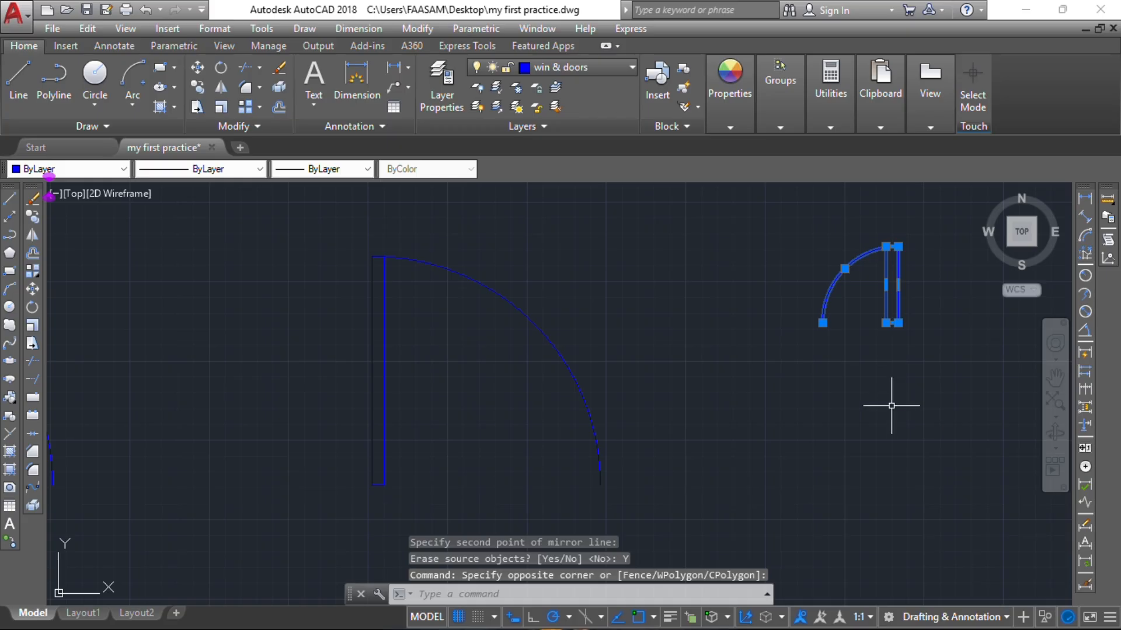
text(m)
key(Return)
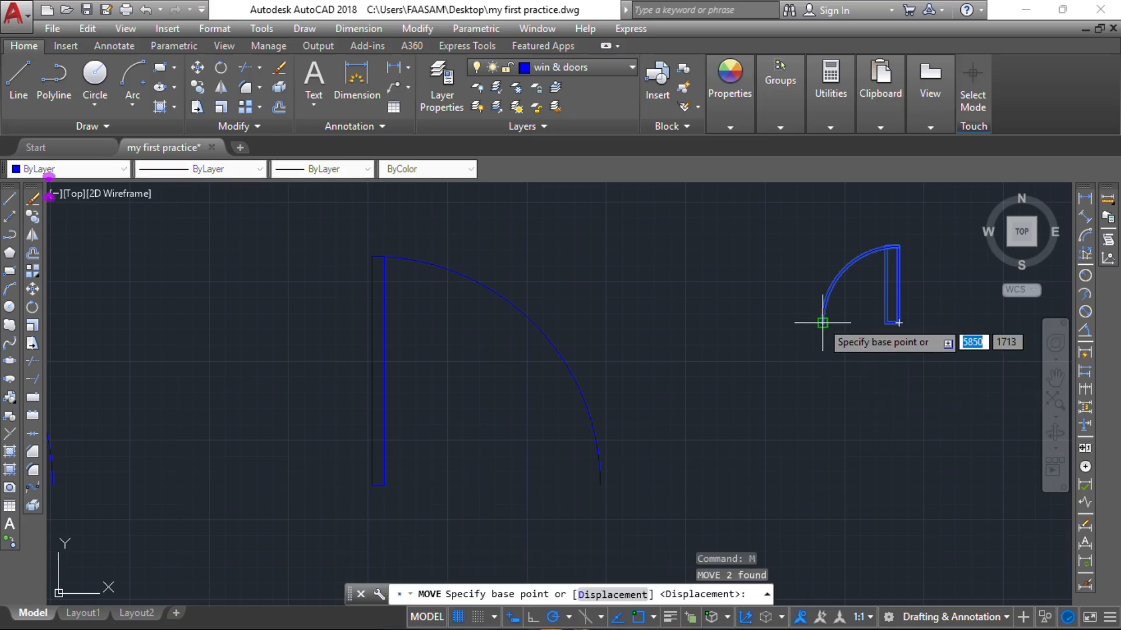
click(822, 322)
click(606, 467)
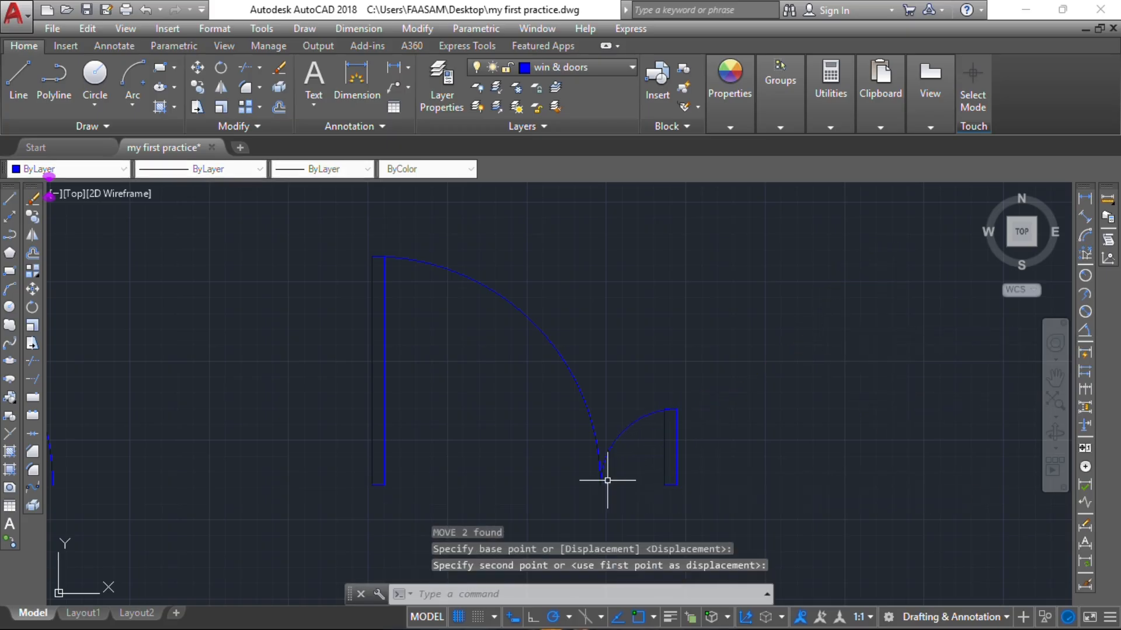
Draw a 50 by 750 rectangle as a new door leaf above the existing doors
scroll(681, 335, down, 3)
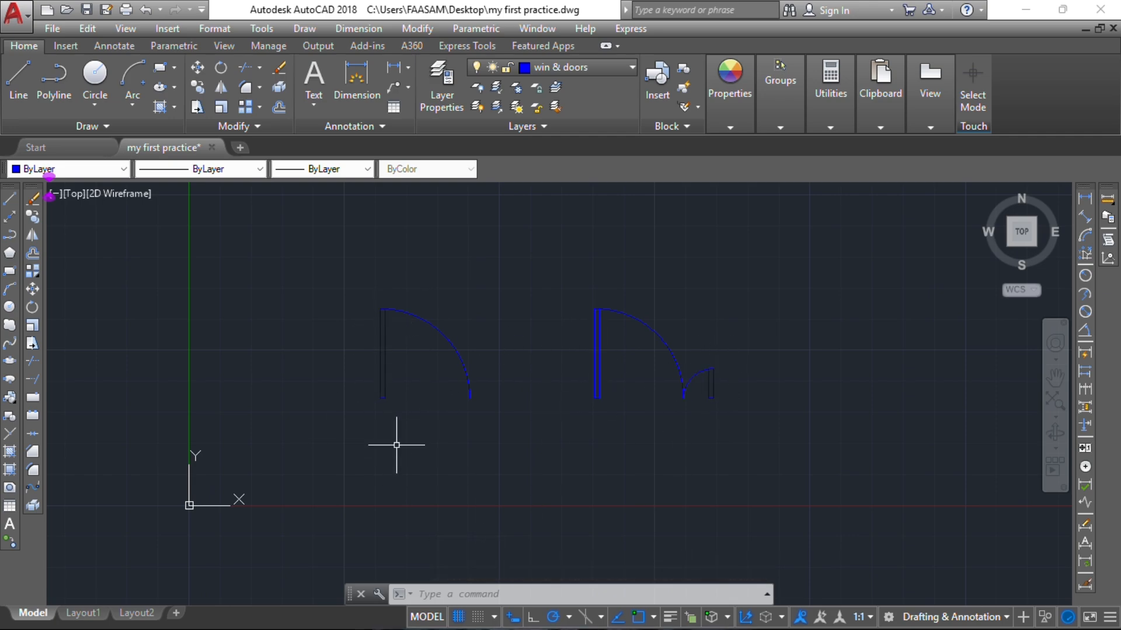
mouse_move(520, 332)
middle_down()
mouse_move(493, 380)
mouse_move(505, 418)
middle_up()
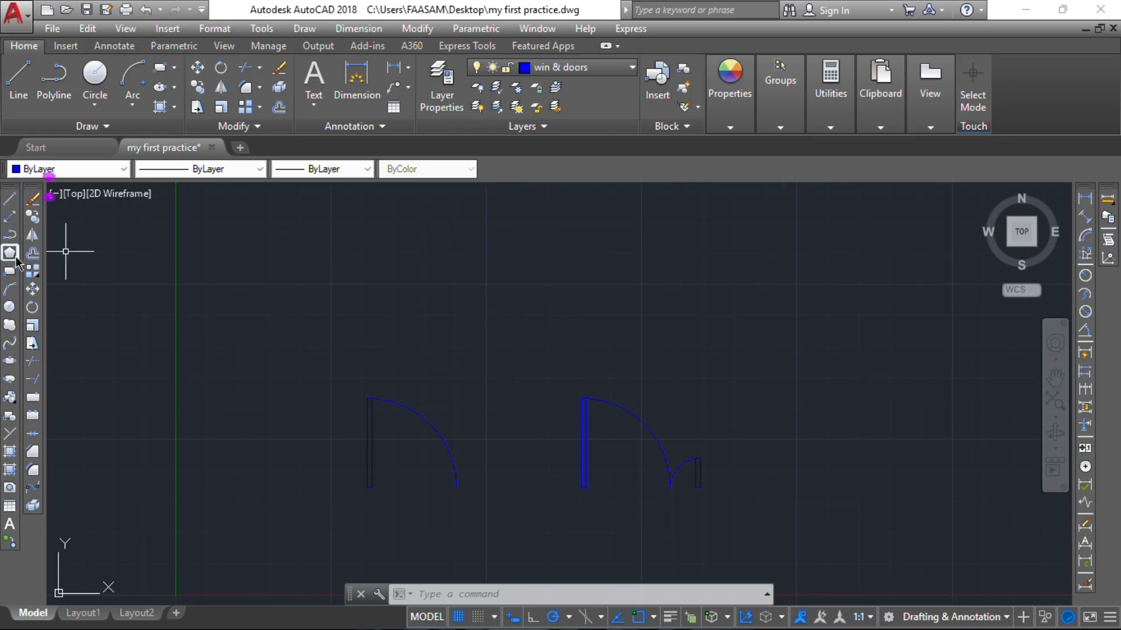
click(10, 271)
click(476, 219)
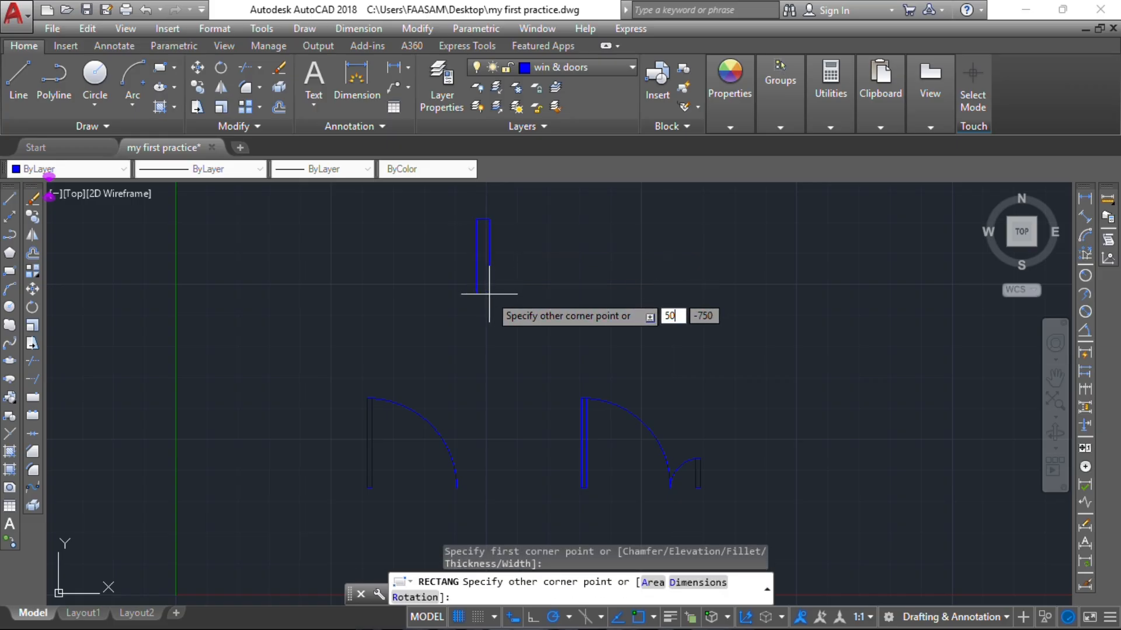
key(Tab)
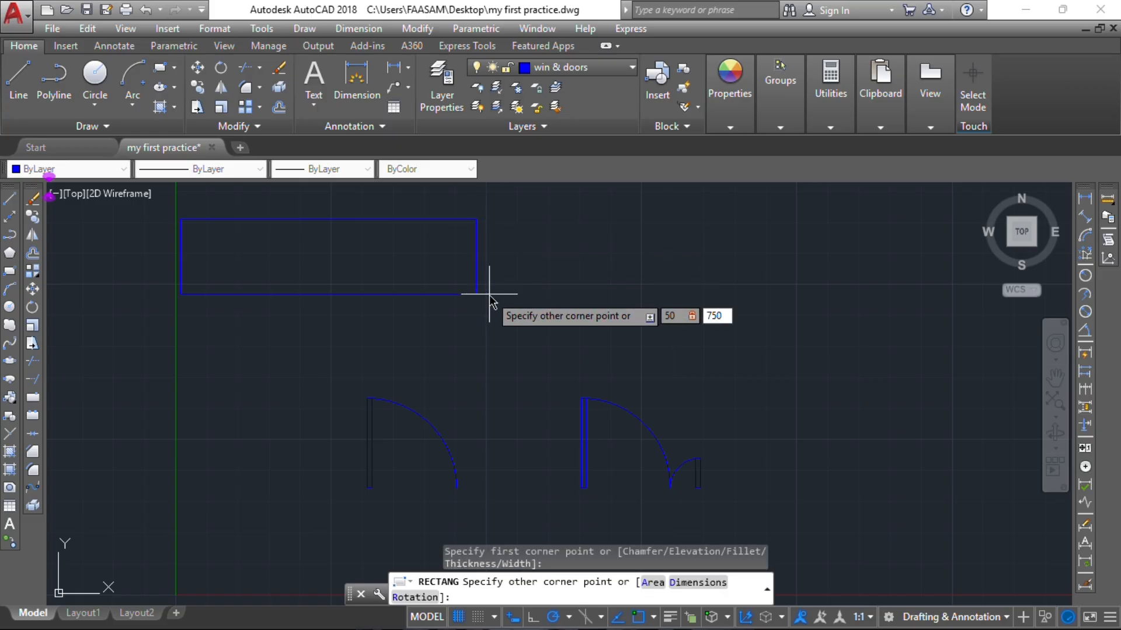
key(Return)
Draw a 750-long horizontal line to the right from the new leaf's lower-left corner
middle_drag(489, 293, 502, 439)
scroll(507, 355, down, 2)
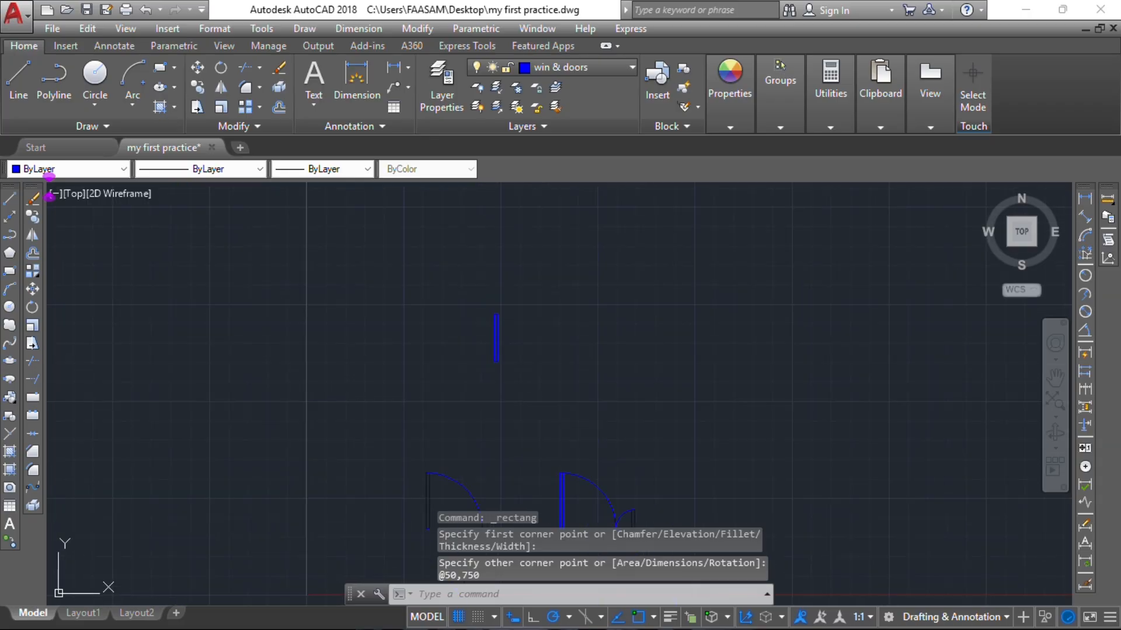
scroll(506, 350, up, 3)
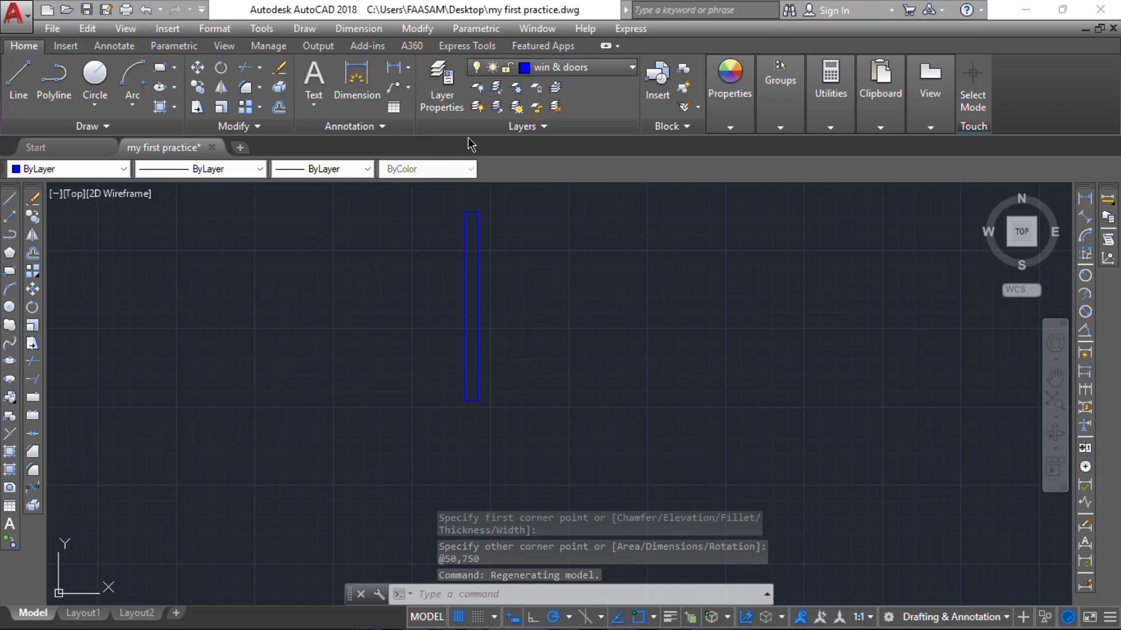
click(9, 198)
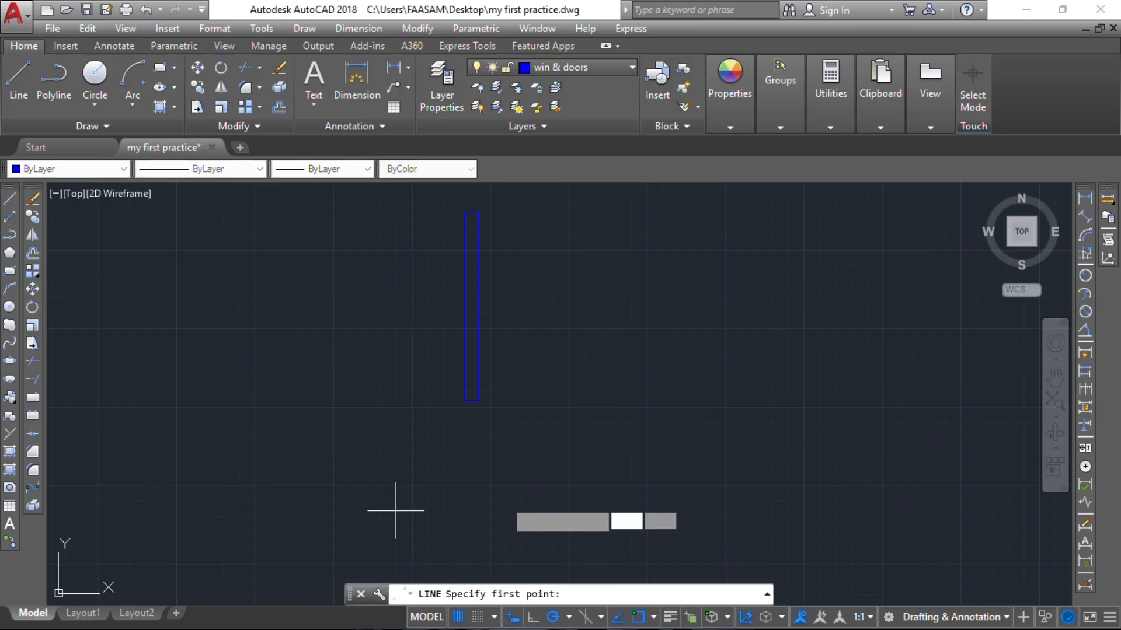
click(466, 401)
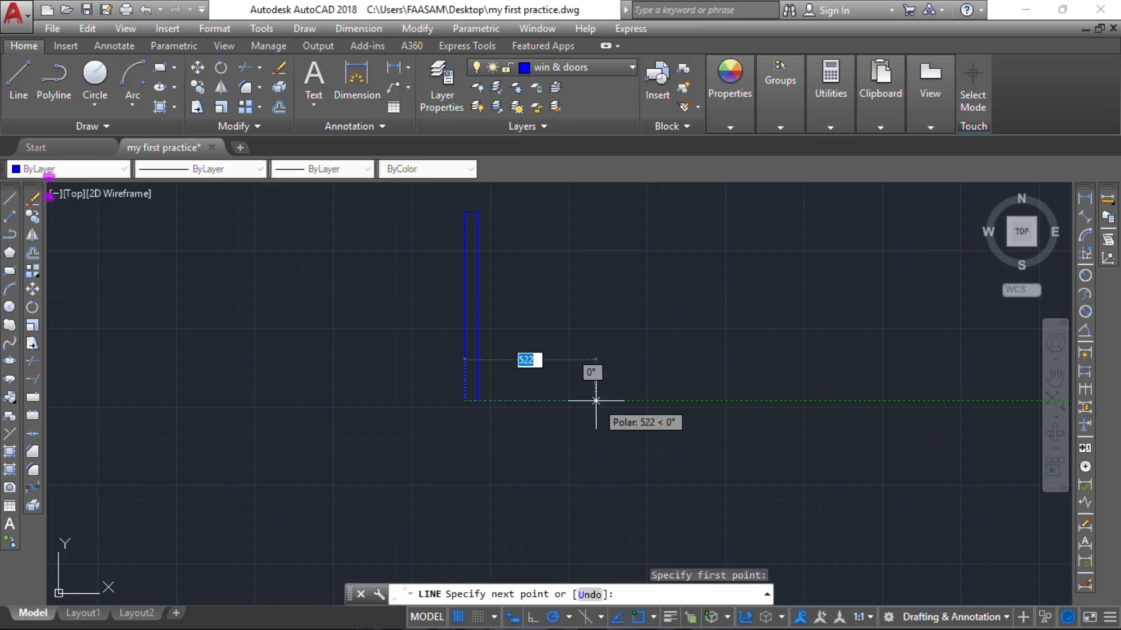
text(750)
key(Return)
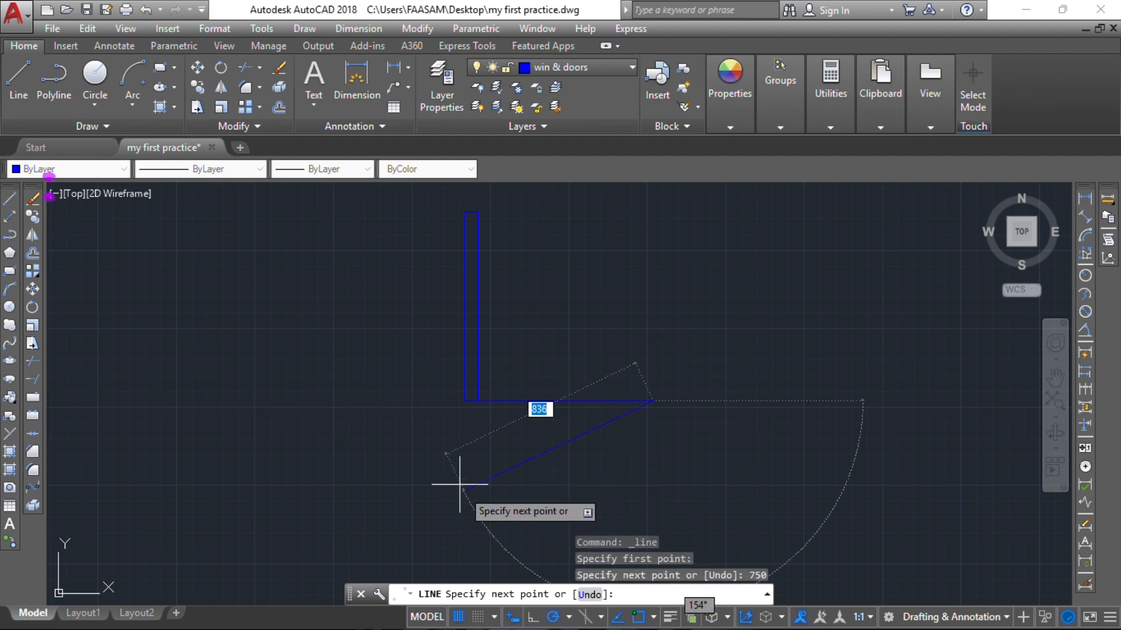
key(Escape)
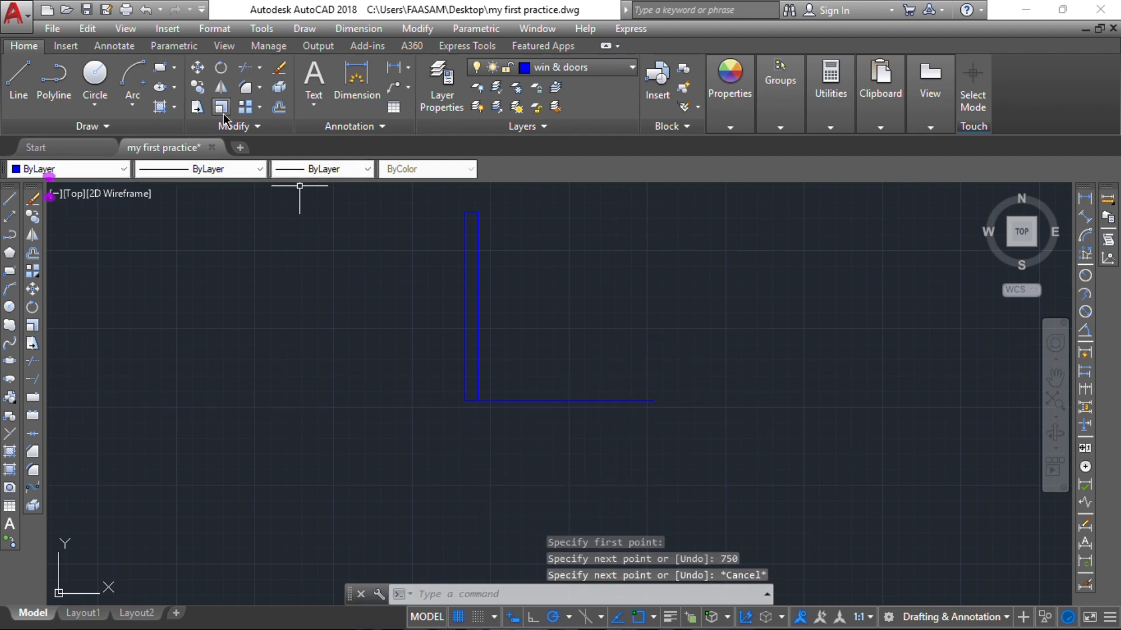
Draw the swing arc centred on the new leaf's lower-left corner, from the 750 line's right end to the leaf's top-right corner, and erase the line
click(132, 79)
click(476, 402)
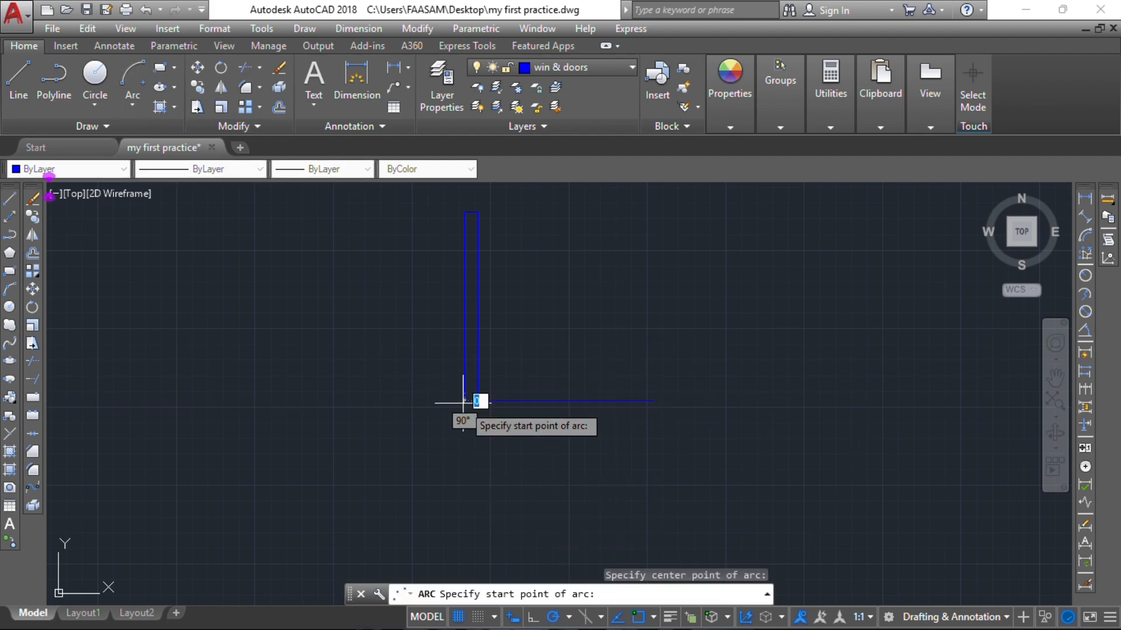
click(655, 400)
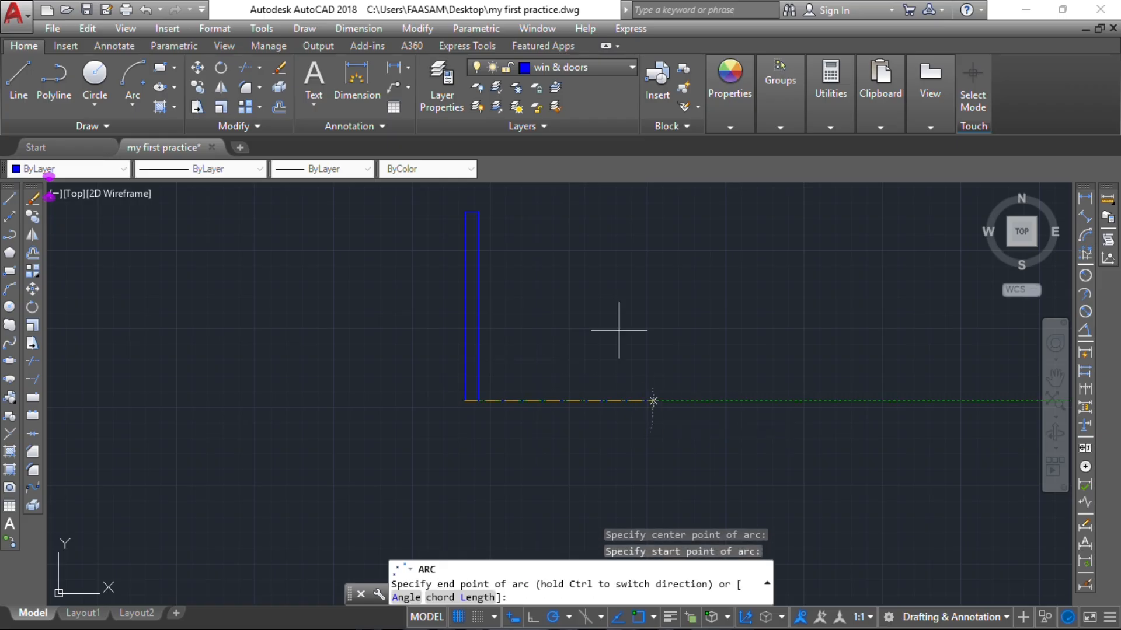
click(478, 212)
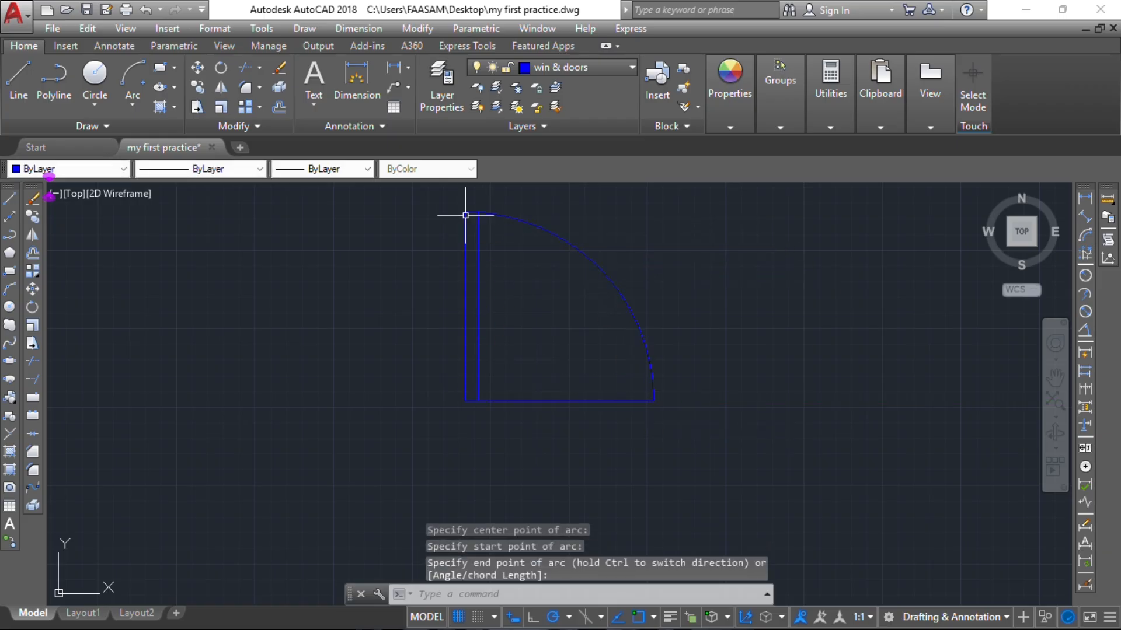
click(543, 400)
key(Delete)
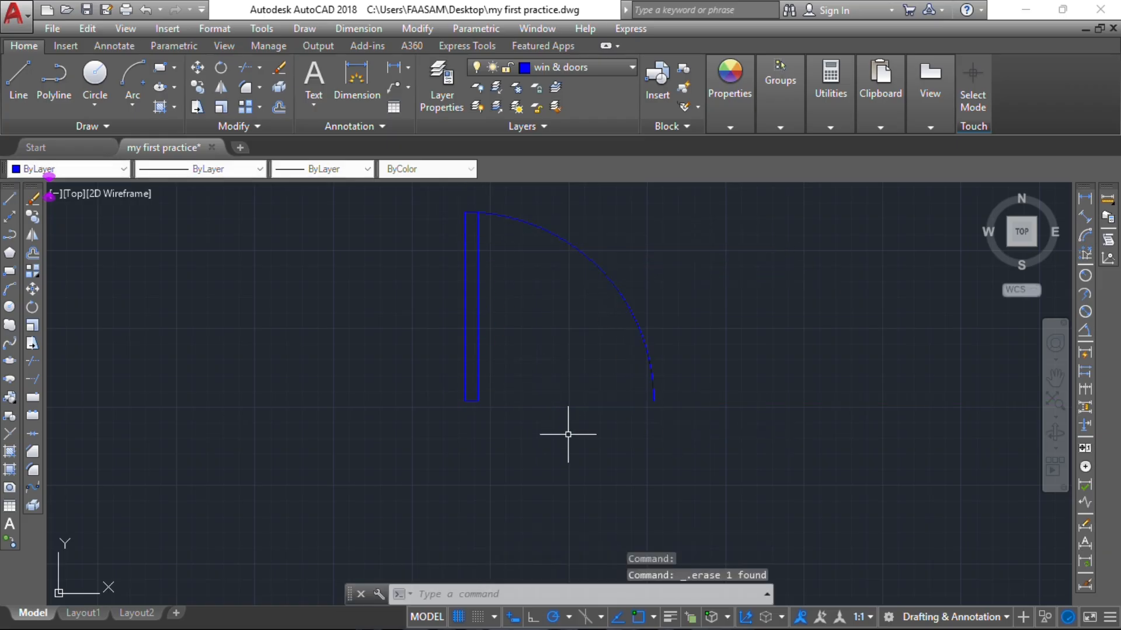
Start a block definition named "entrance door" with its base point where the unequal double door's two arcs meet
scroll(570, 393, down, 3)
middle_drag(570, 393, 550, 323)
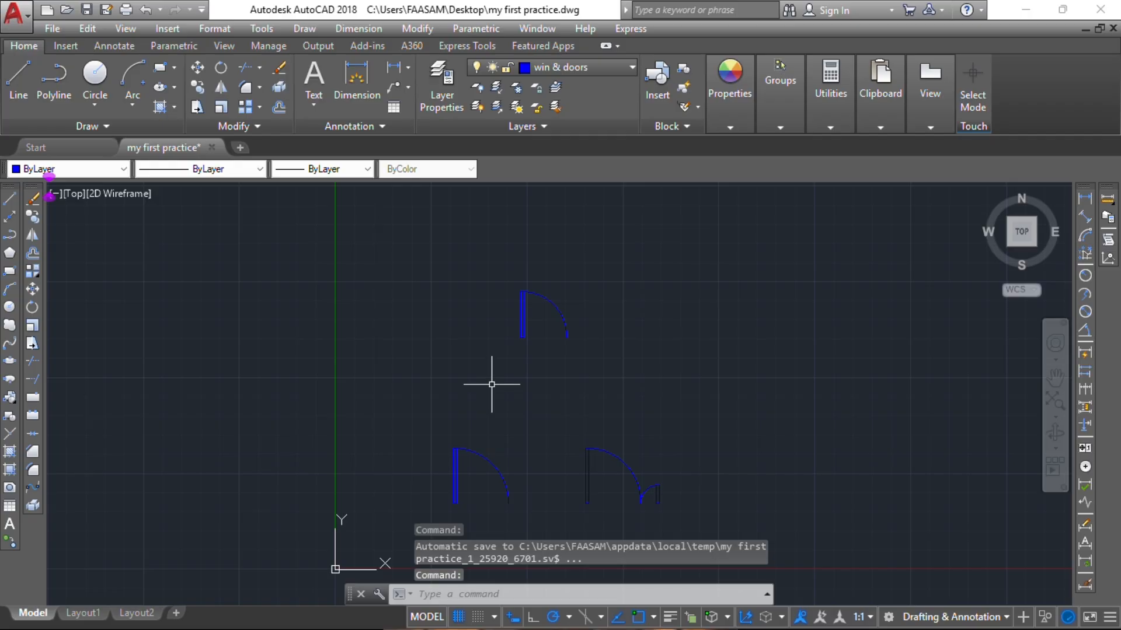
middle_drag(461, 463, 454, 432)
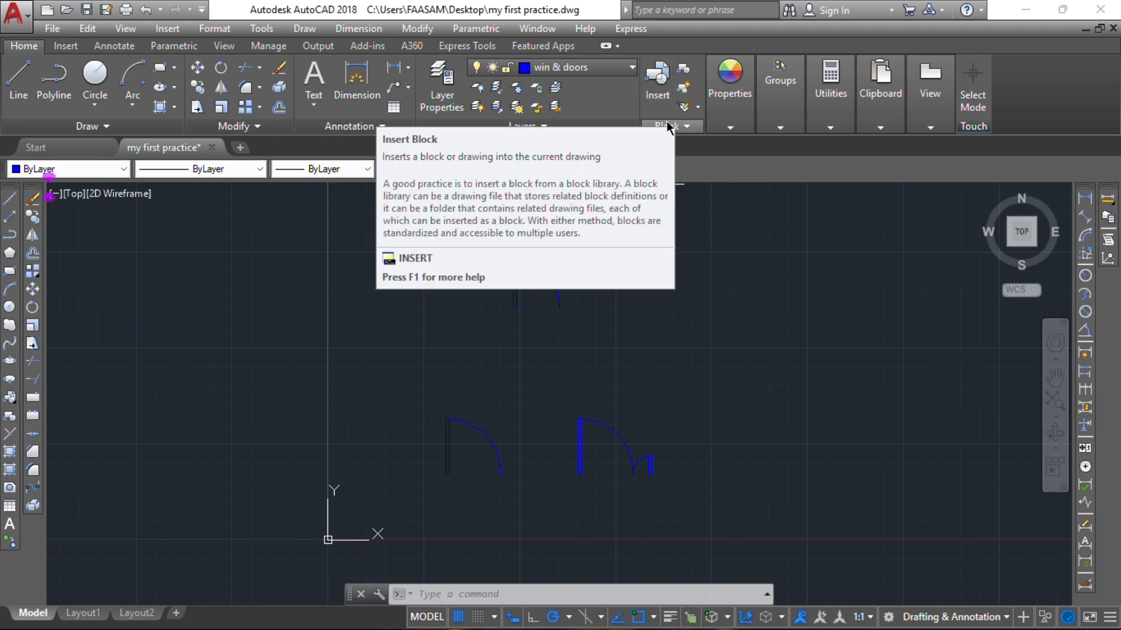
click(683, 73)
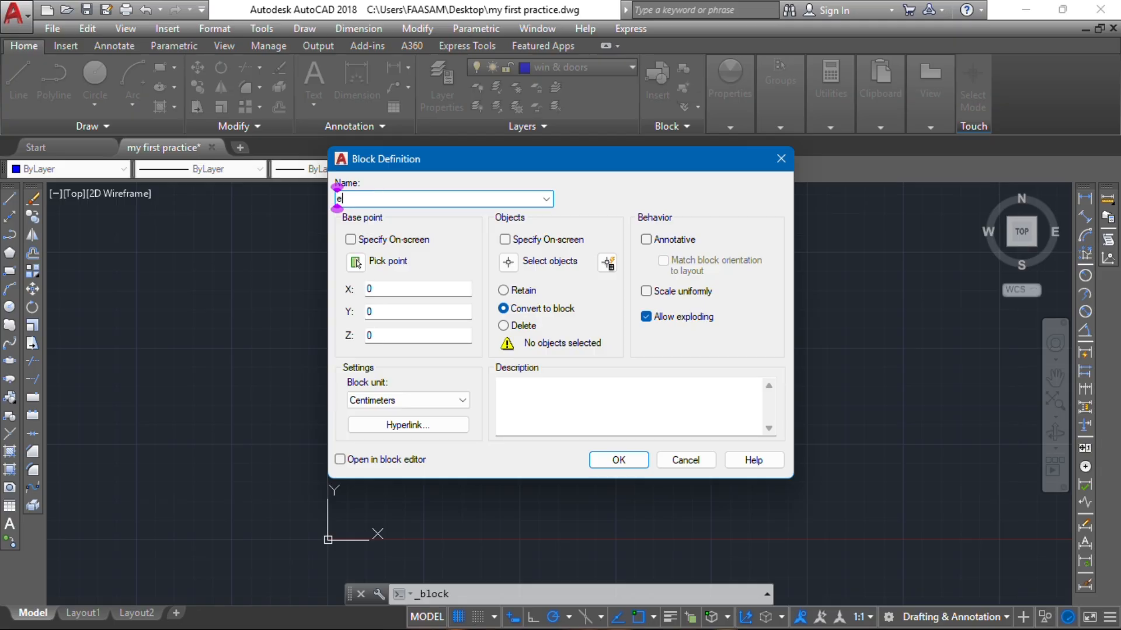
text(entrance d)
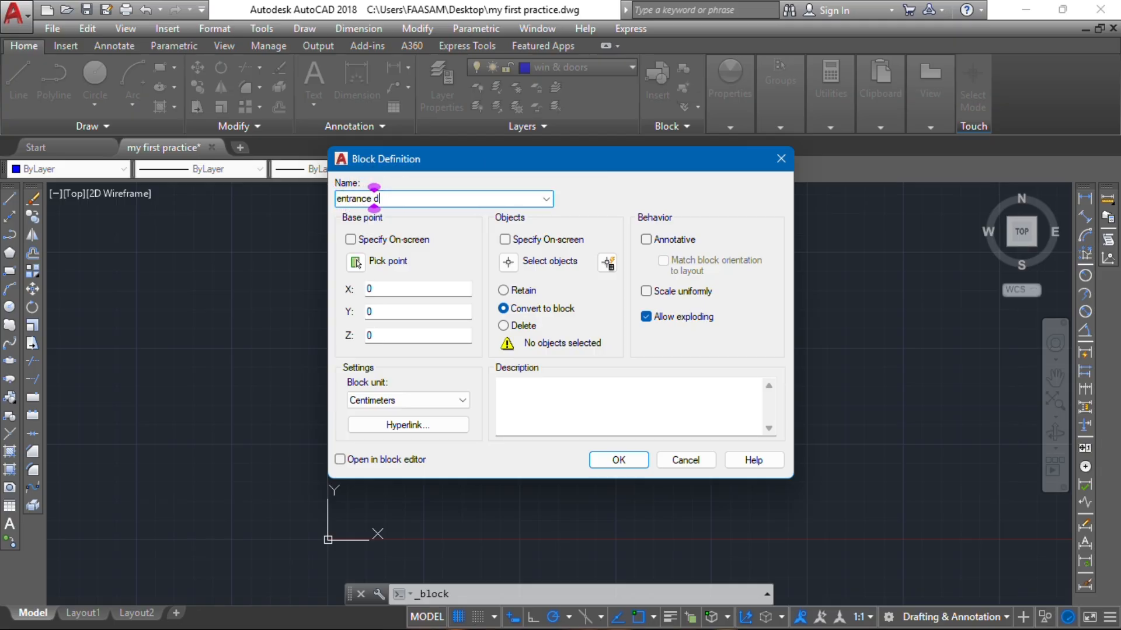
text(oor)
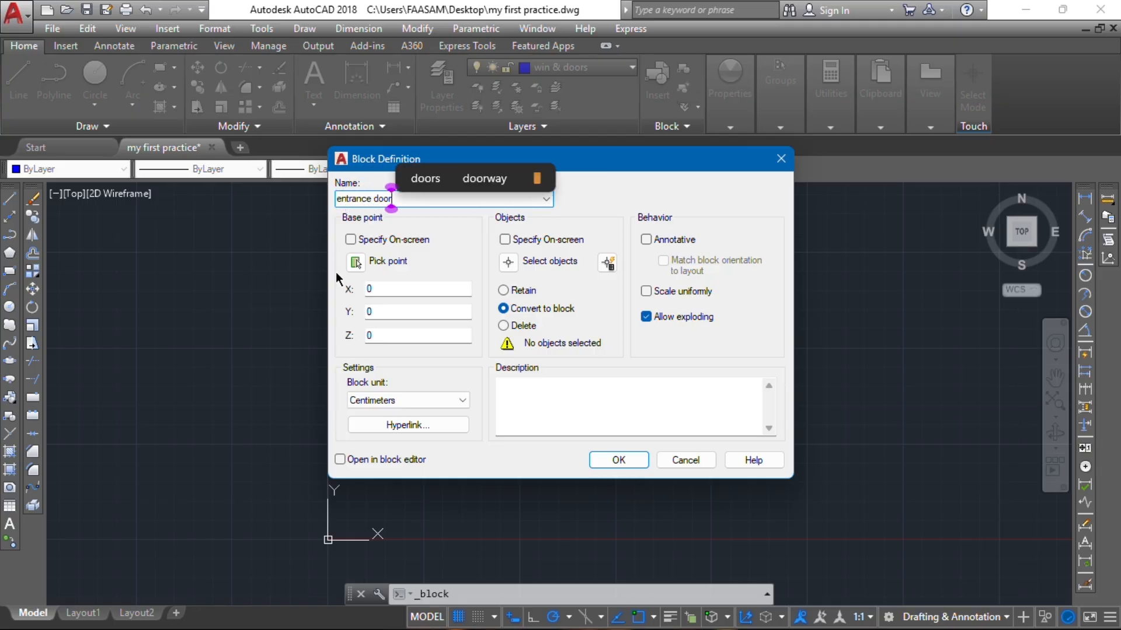
click(357, 262)
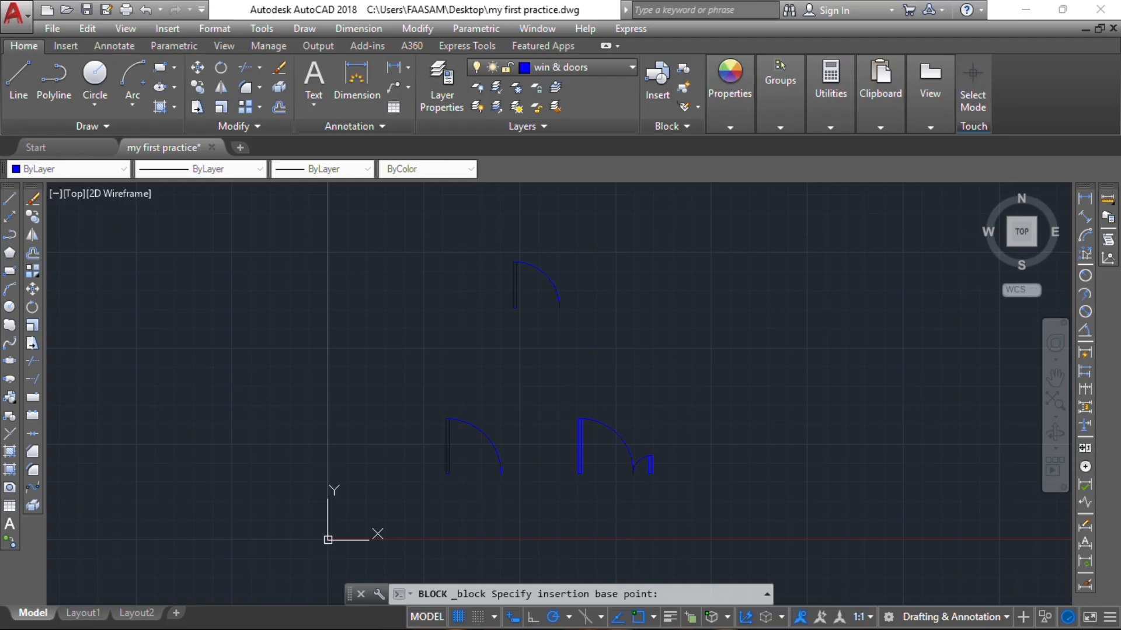
click(632, 473)
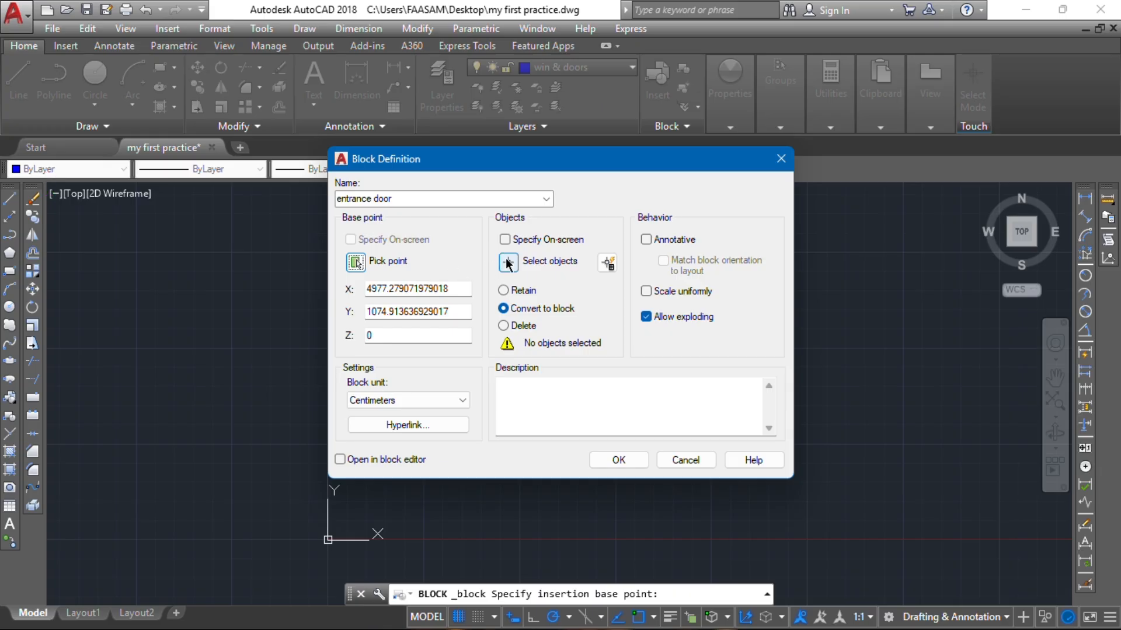
Select both leaves and both arcs of the unequal double door as block objects and create the block, converting them to it
click(508, 262)
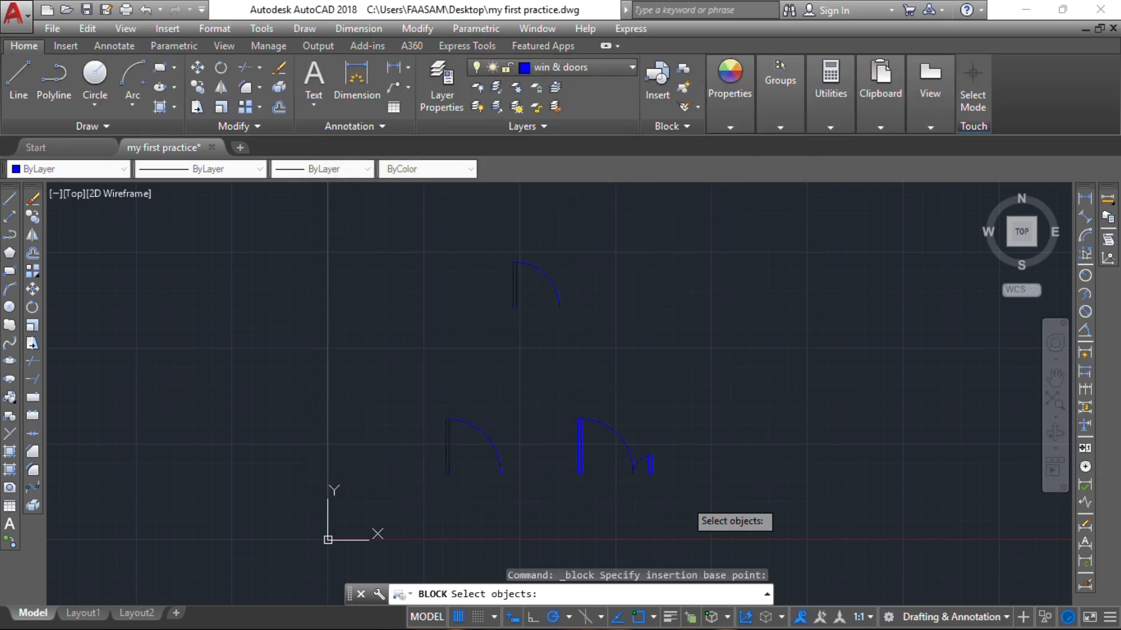
mouse_move(659, 458)
mouse_down()
mouse_move(575, 375)
mouse_move(646, 465)
mouse_up()
click(670, 491)
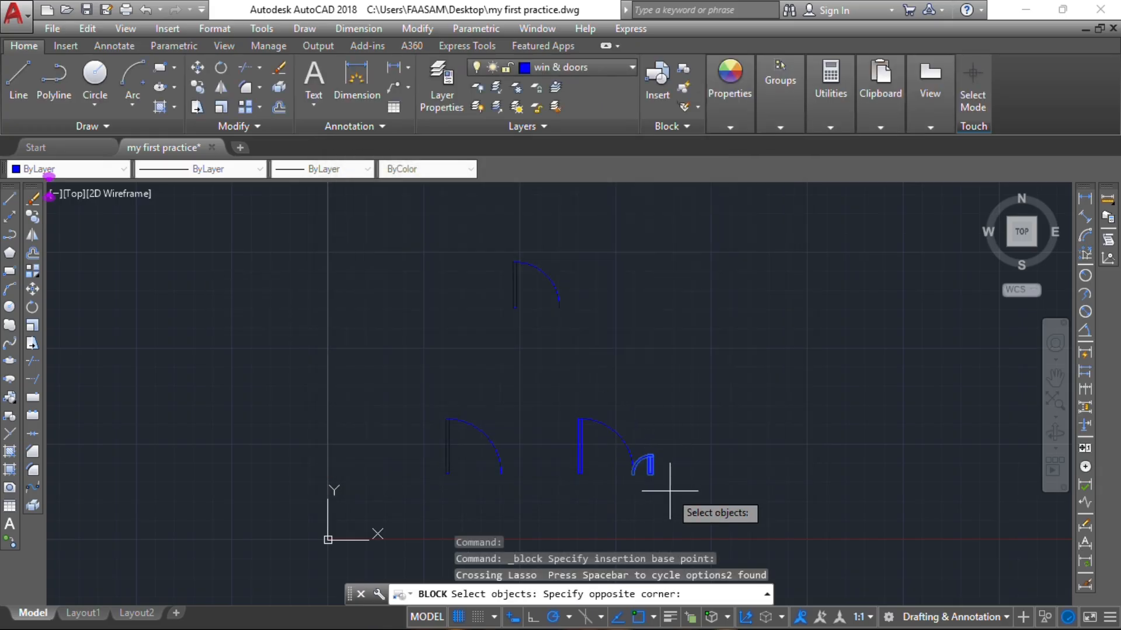
click(562, 407)
key(Return)
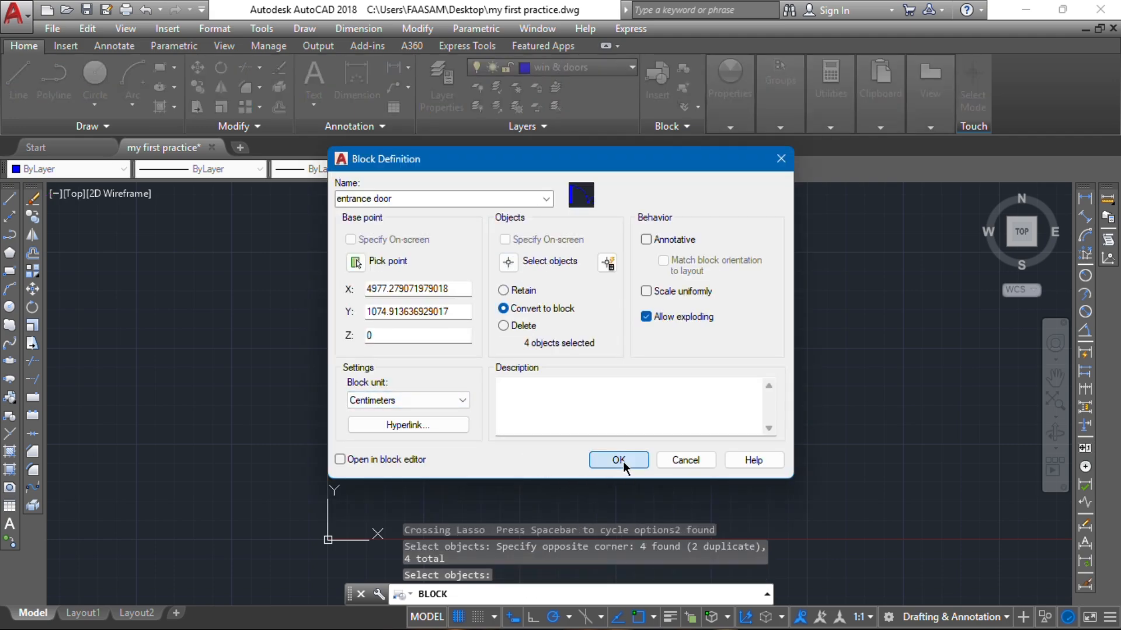
click(623, 461)
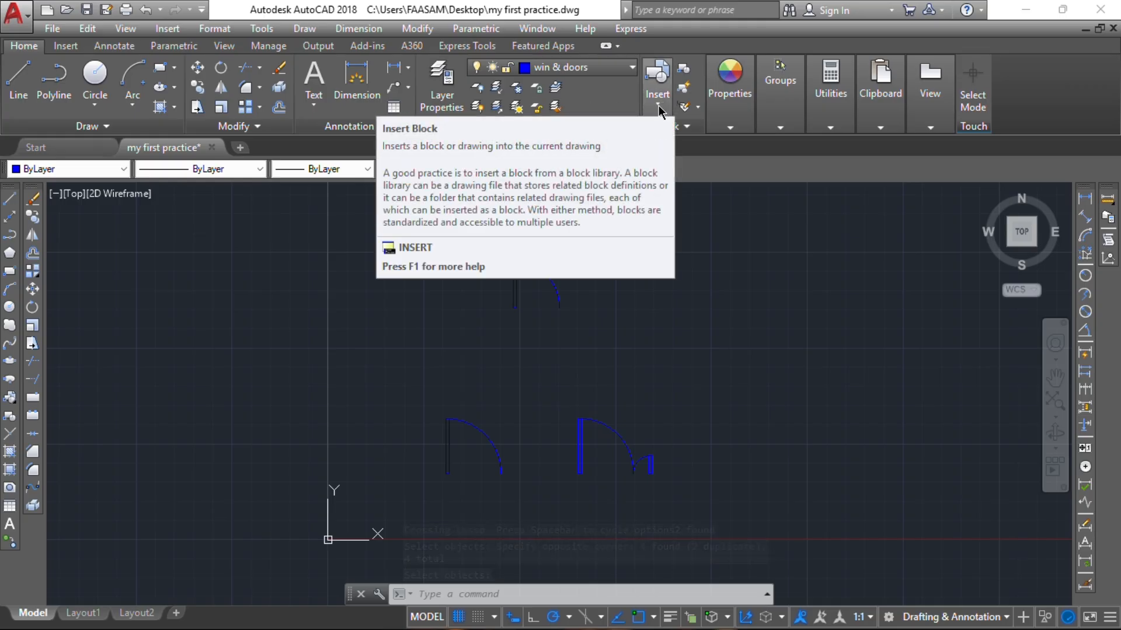
Check the blocks available for insertion for the entrance door
click(658, 105)
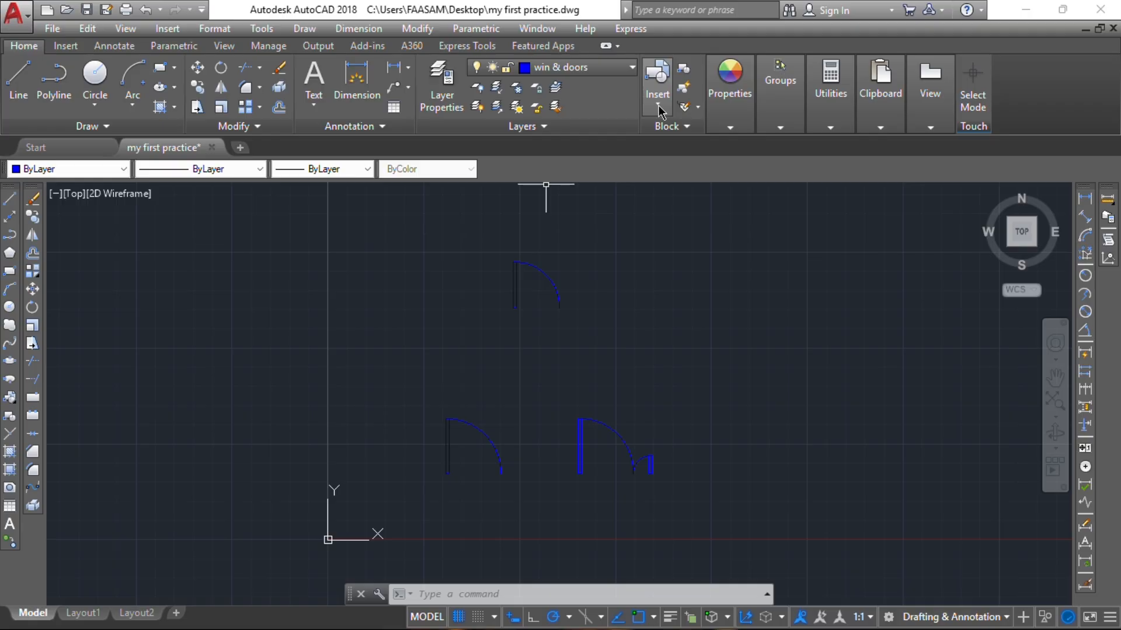
click(609, 188)
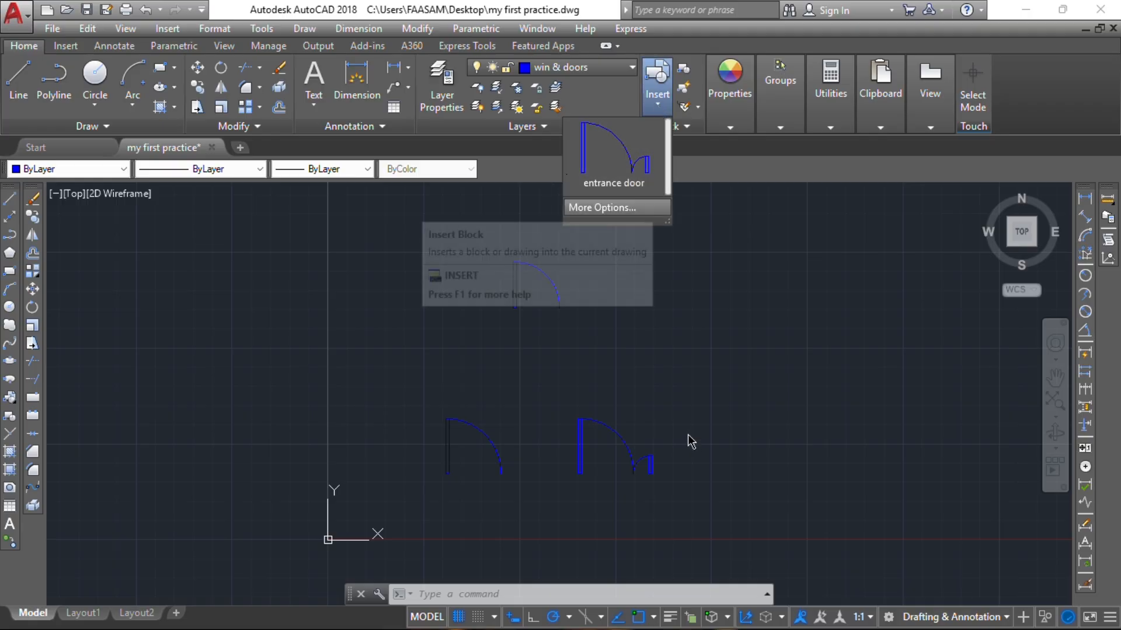
click(625, 443)
key(Escape)
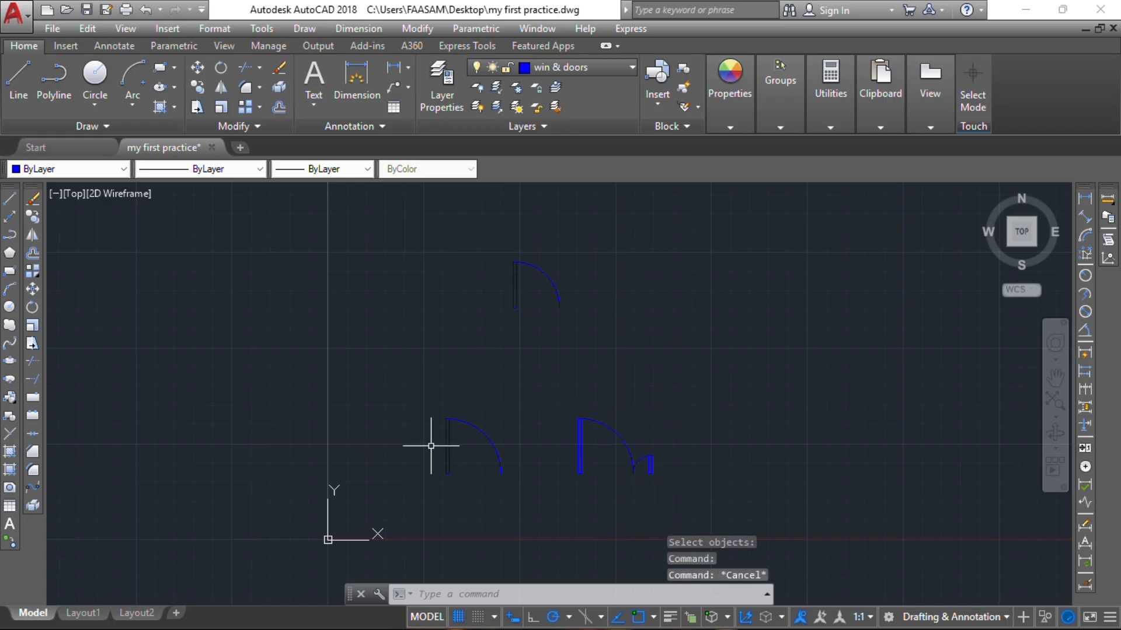
click(447, 445)
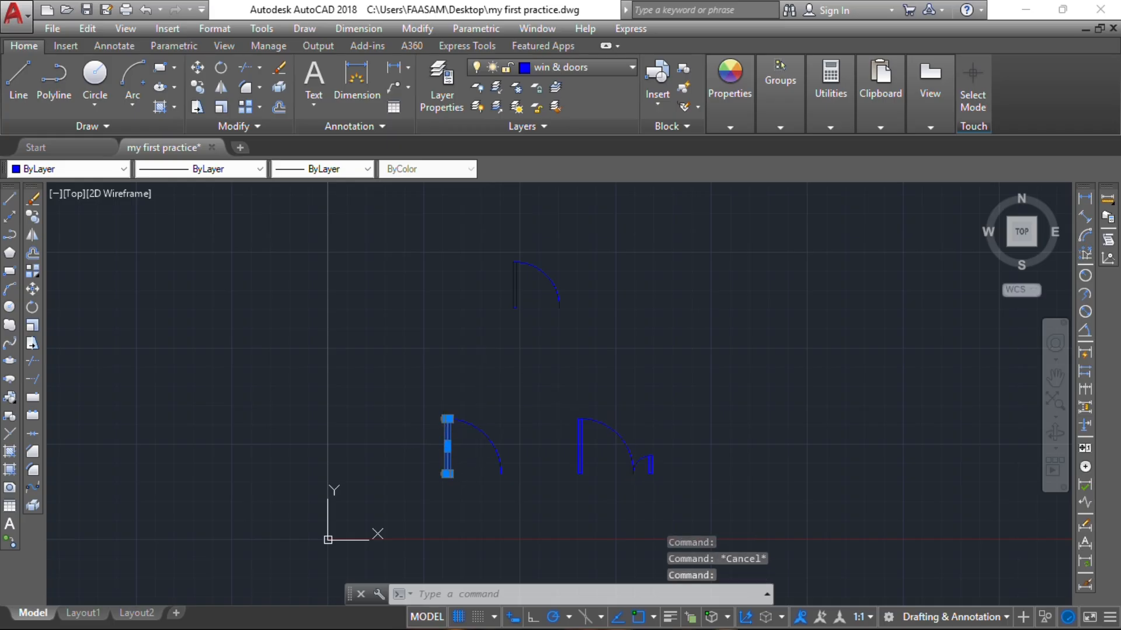
key(Escape)
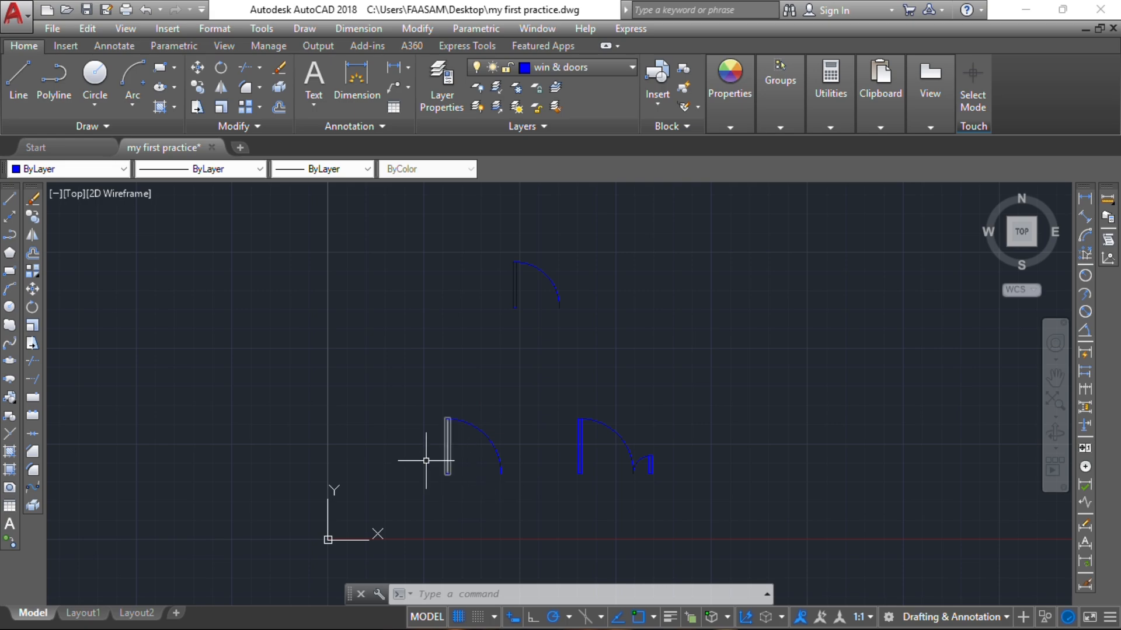
Start a block definition named "internal door" with its base point at the lower end of the lower single door's arc
click(681, 92)
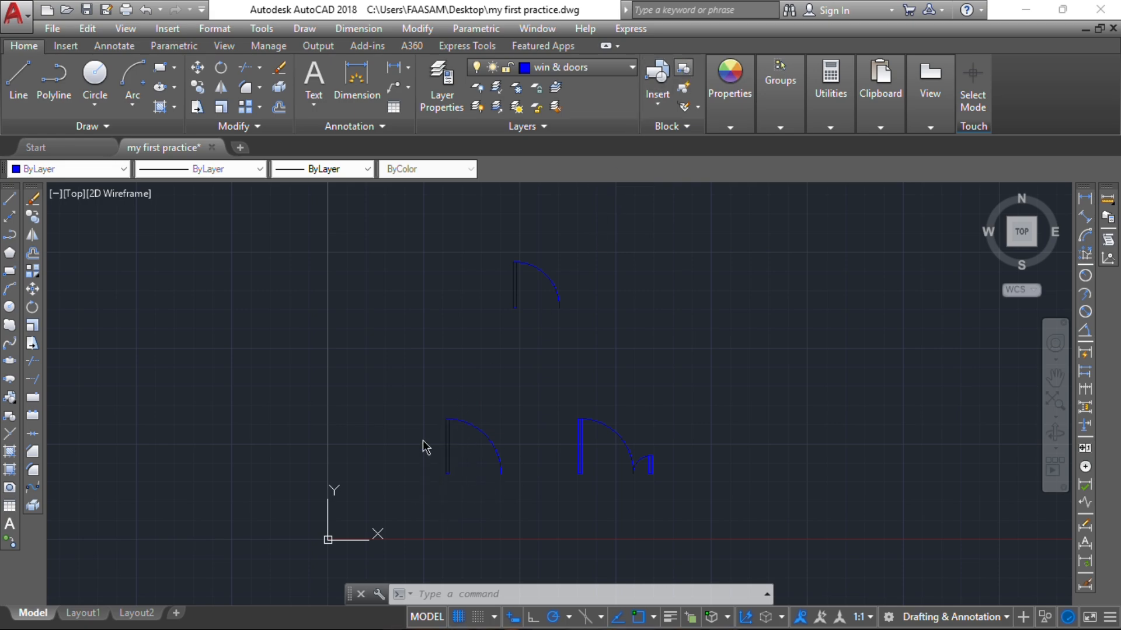
click(404, 200)
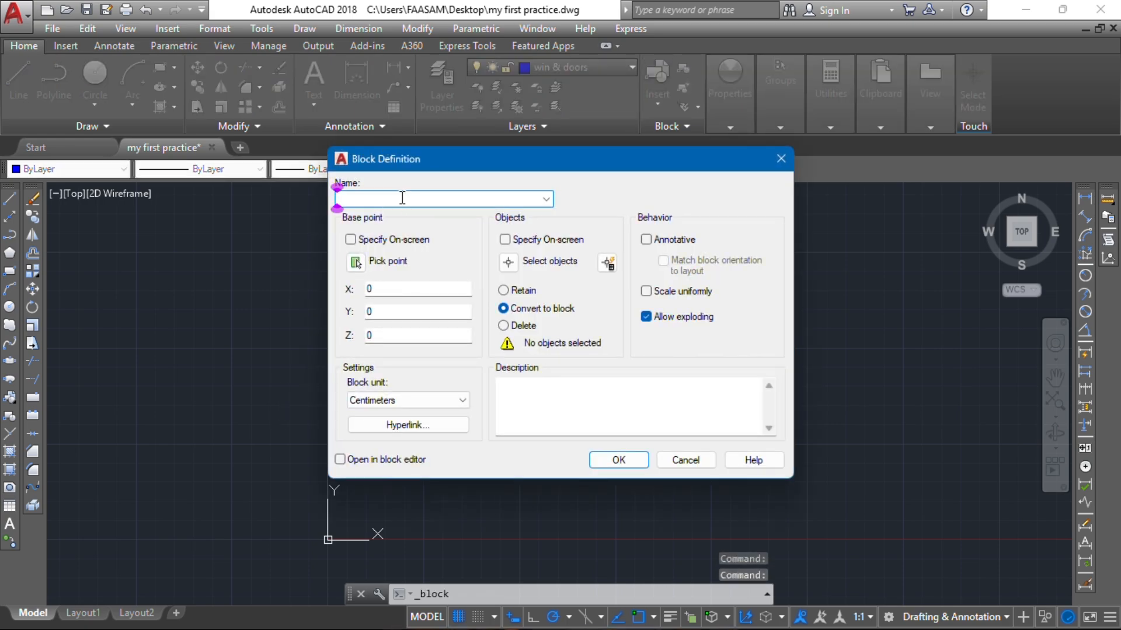
text(internal)
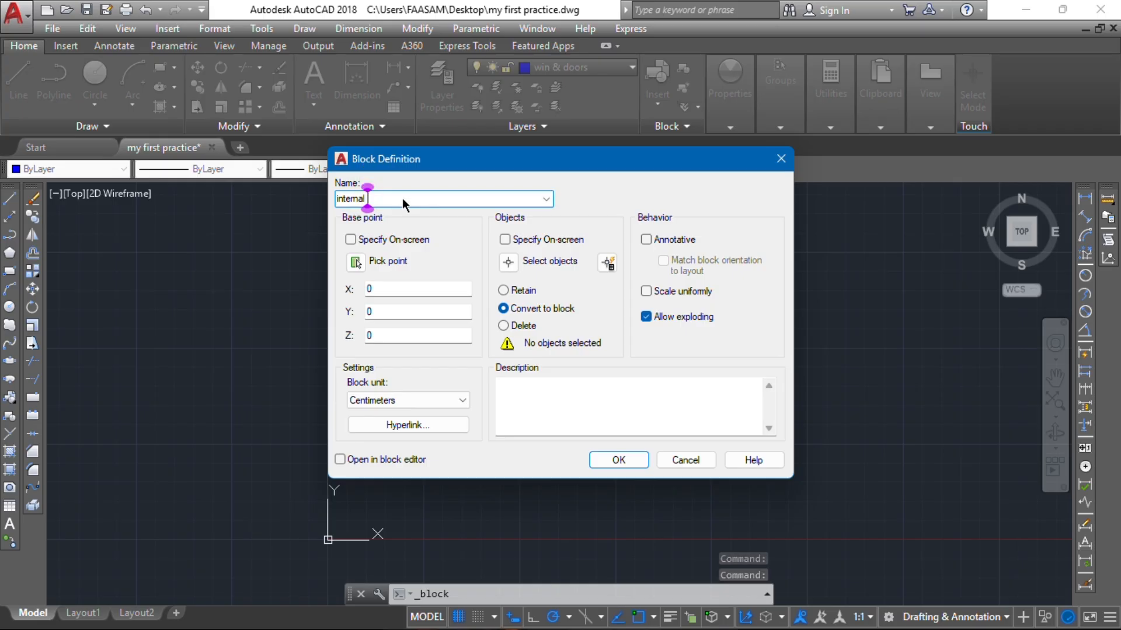
text( door)
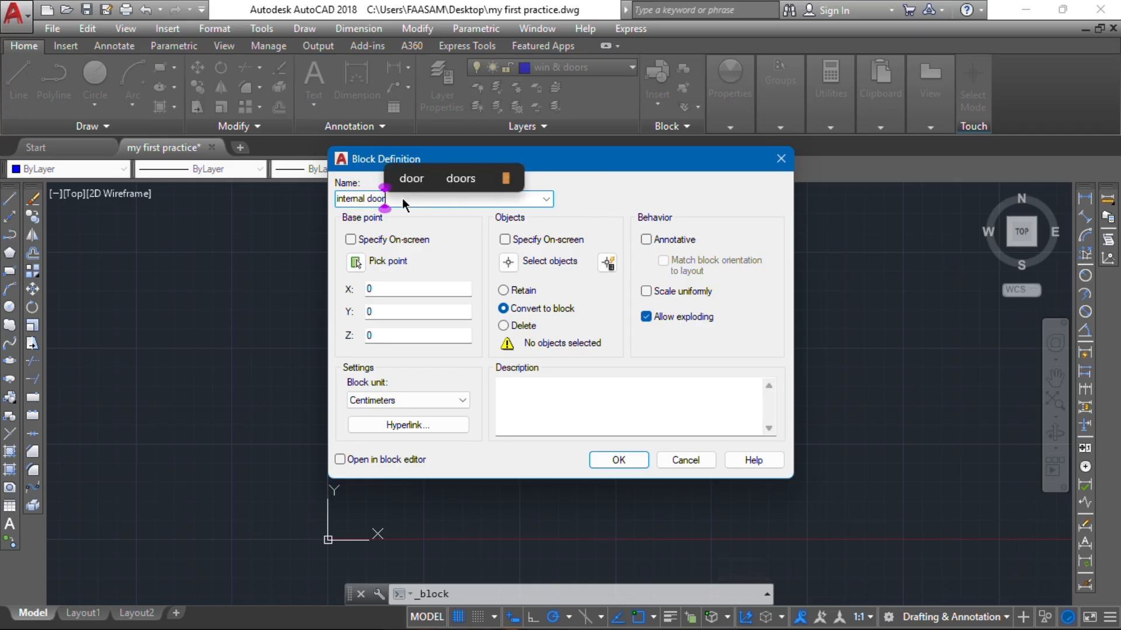
click(354, 263)
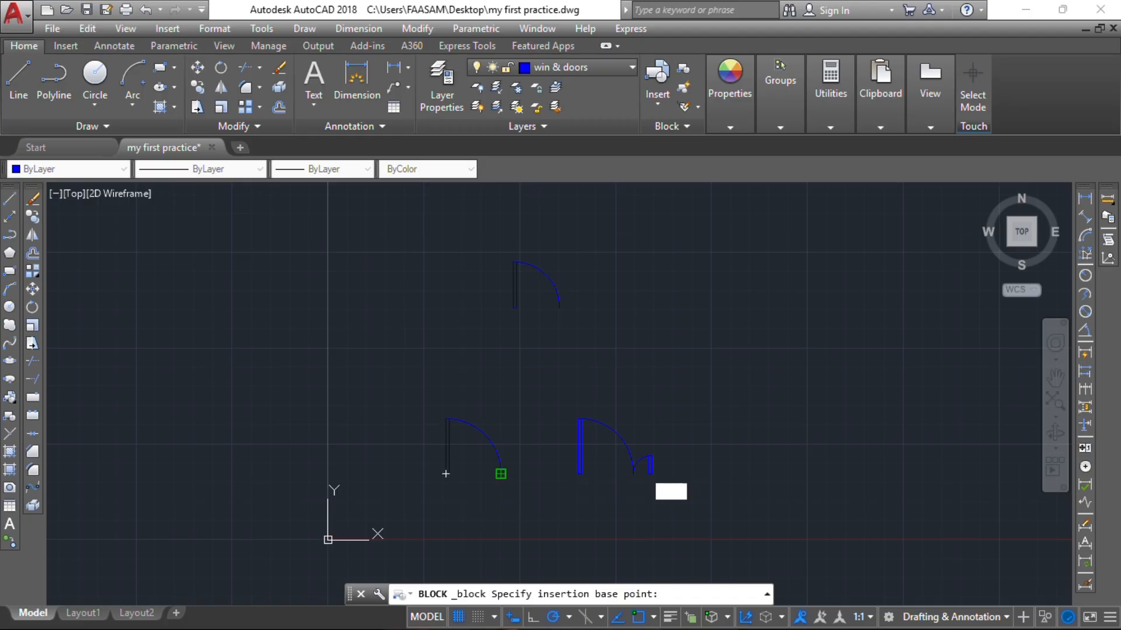
click(500, 471)
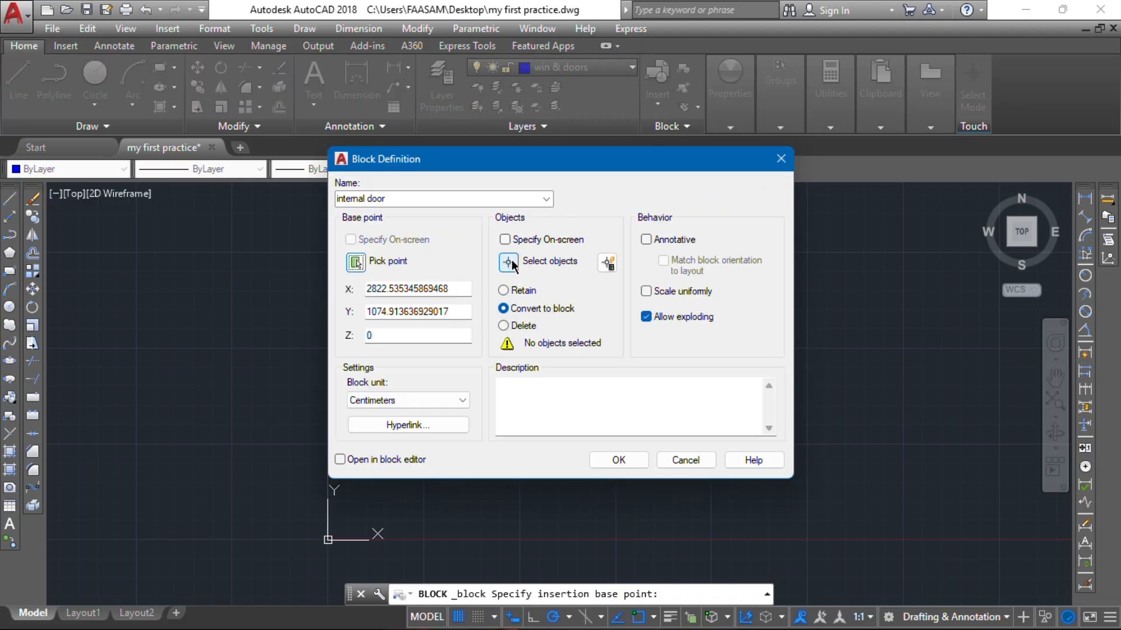
Select the lower single door's leaf and arc as the block objects and create the internal door block
click(509, 263)
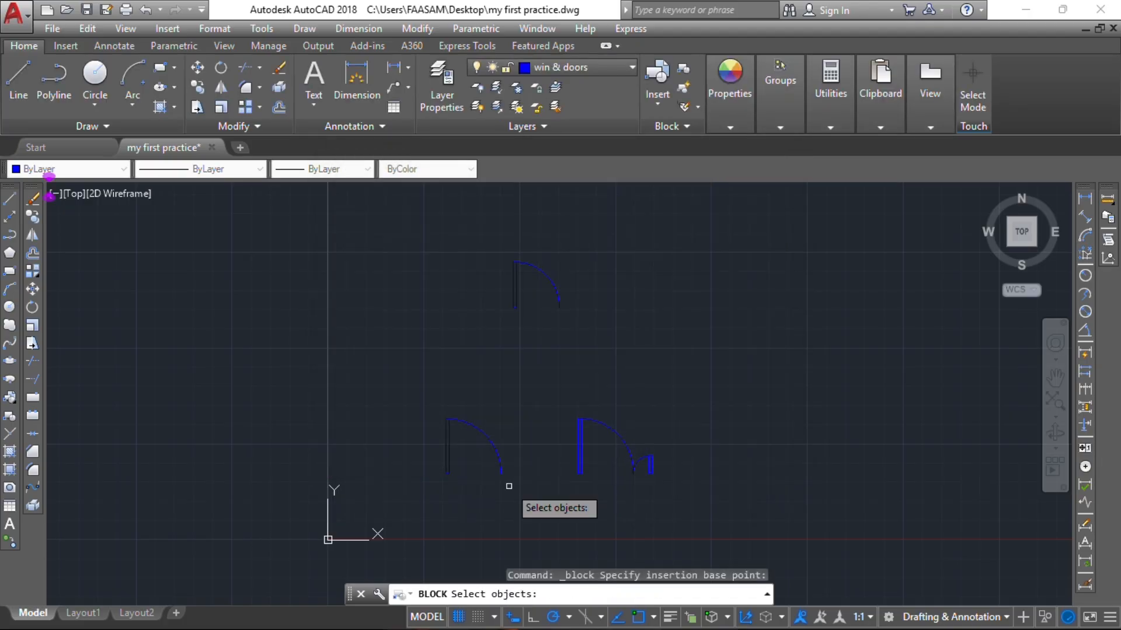
click(525, 464)
click(388, 408)
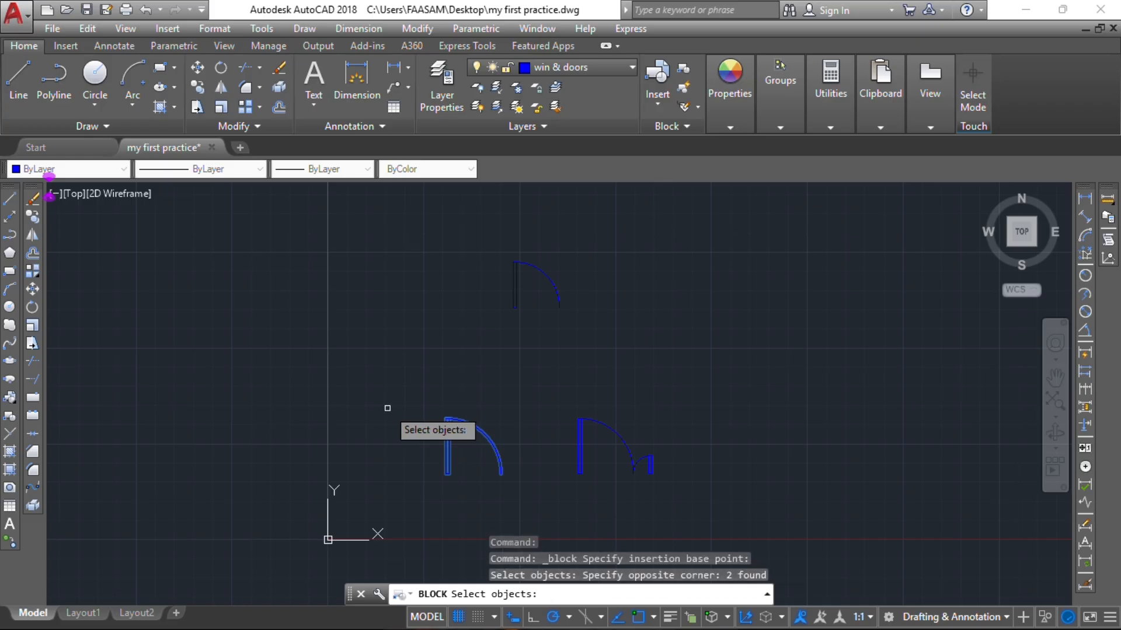
key(Return)
click(602, 457)
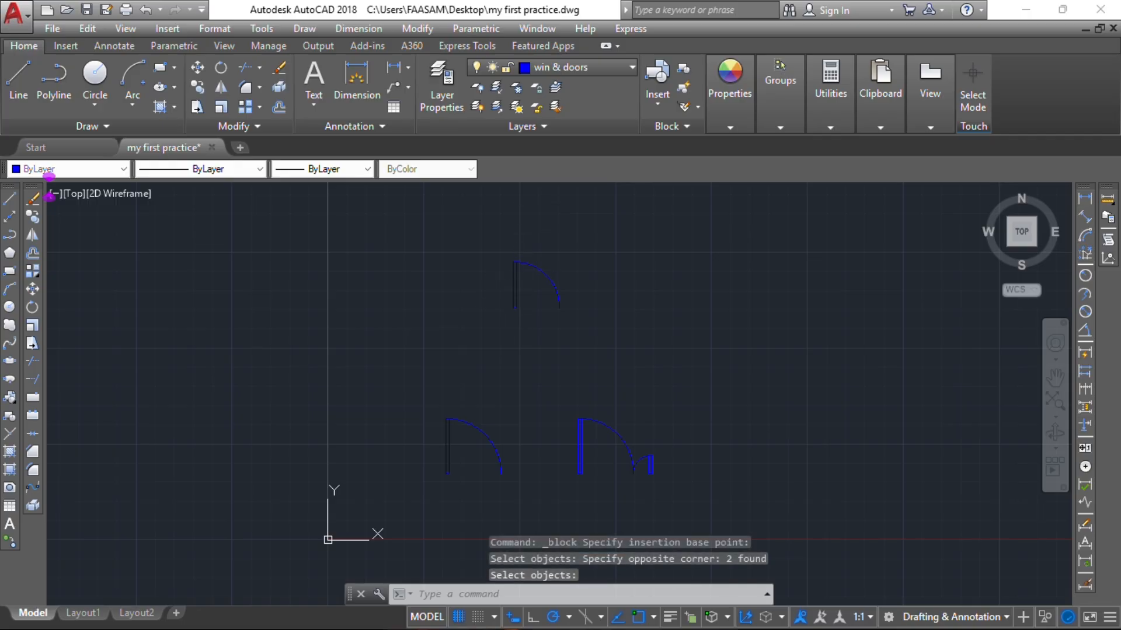
Start a block definition named "toilet door" with its base point at the lower end of the upper single door's arc
key(Return)
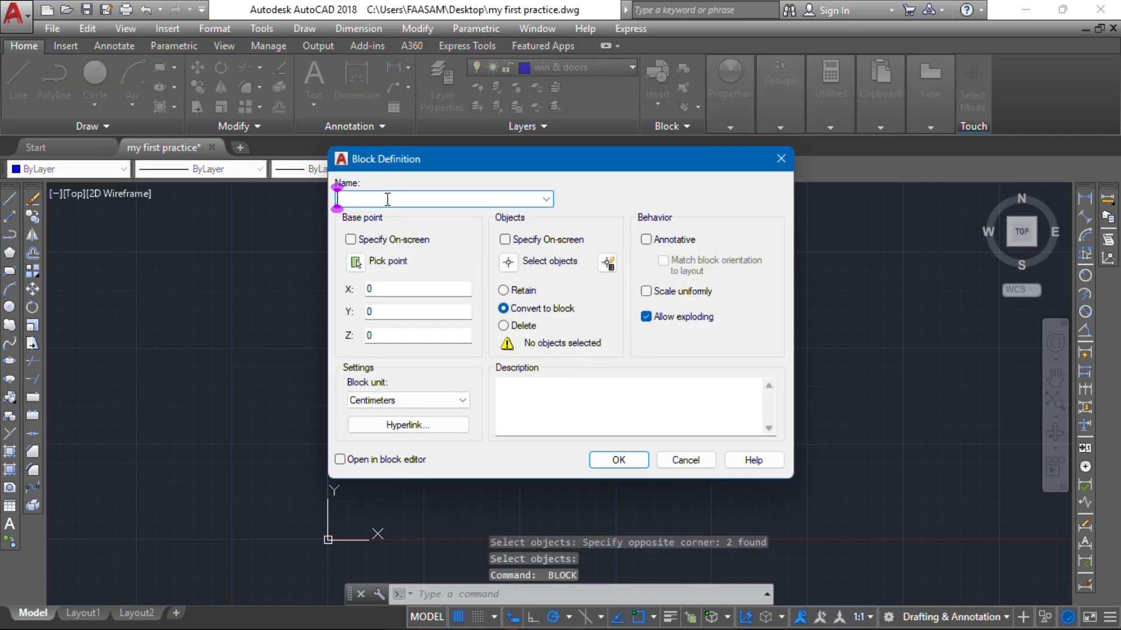
text(toilet door)
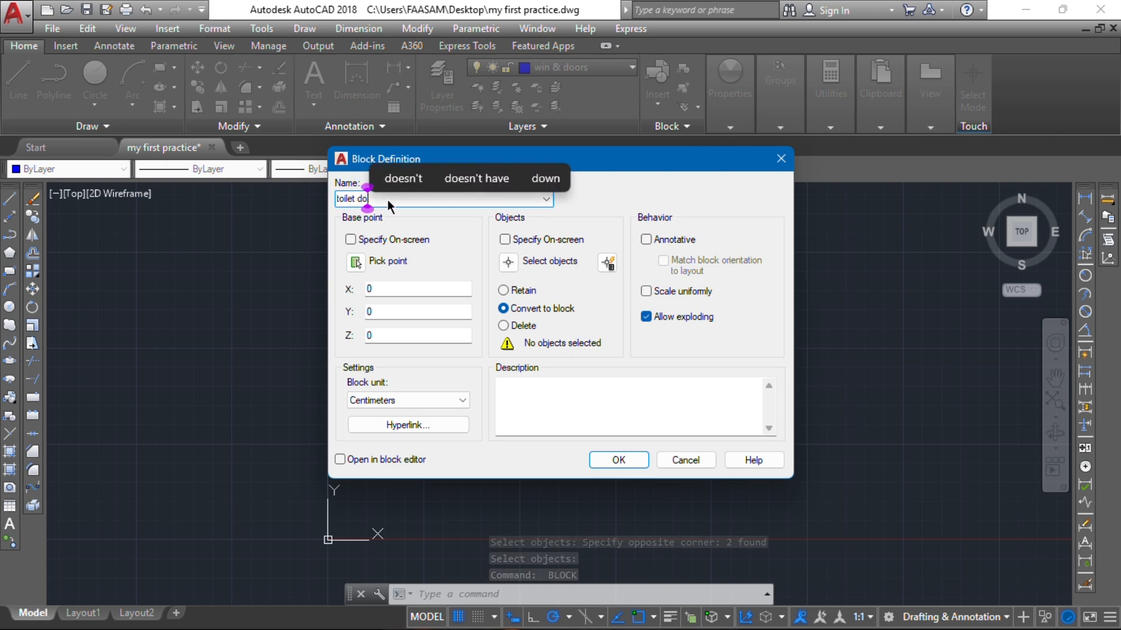
click(356, 262)
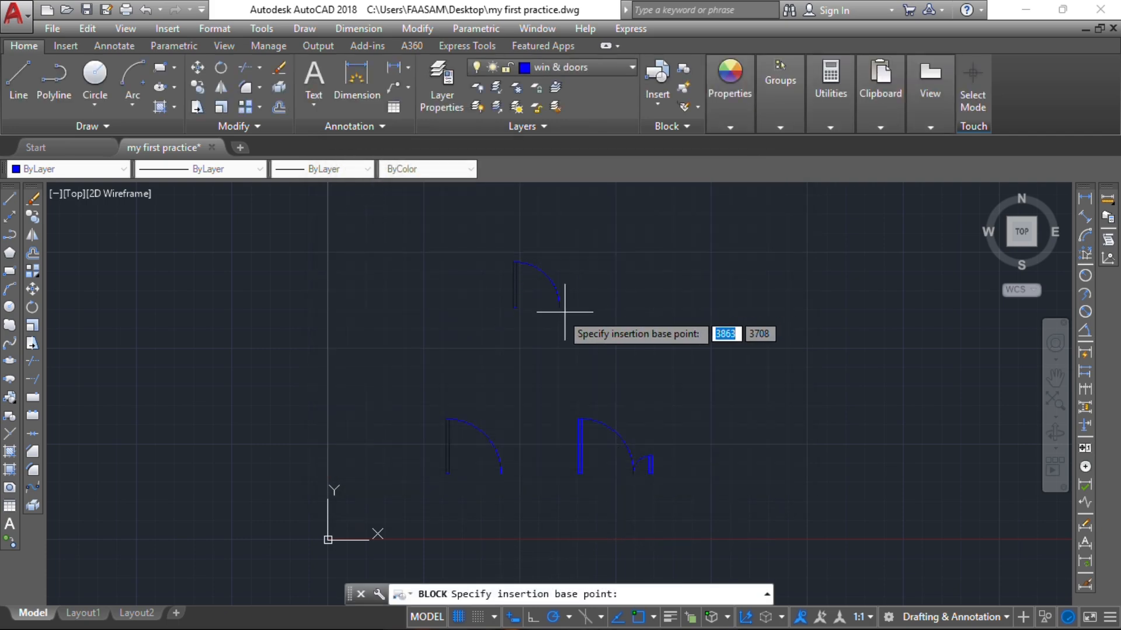
click(555, 307)
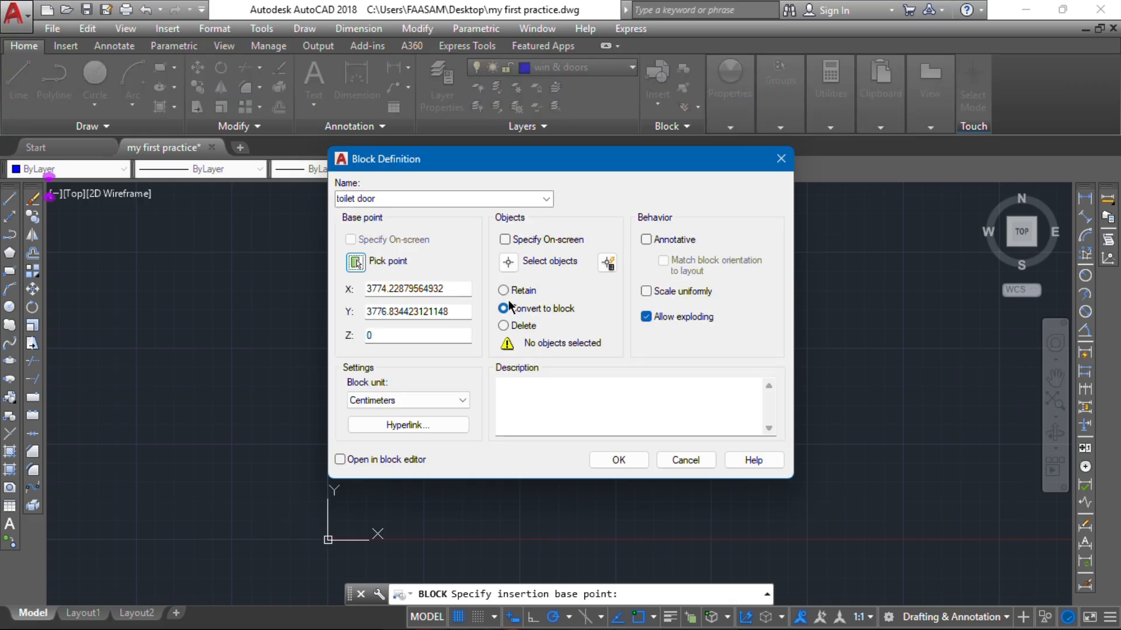
Select the upper single door's leaf and arc as the block objects and create the toilet door block, converting them to it
click(516, 264)
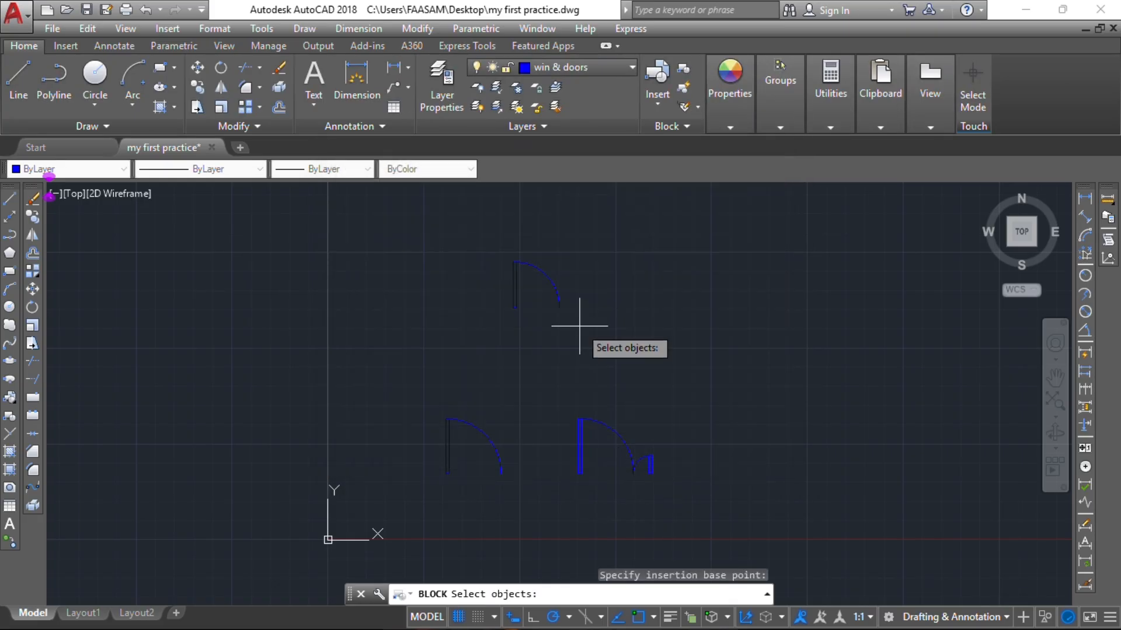
click(580, 325)
click(496, 244)
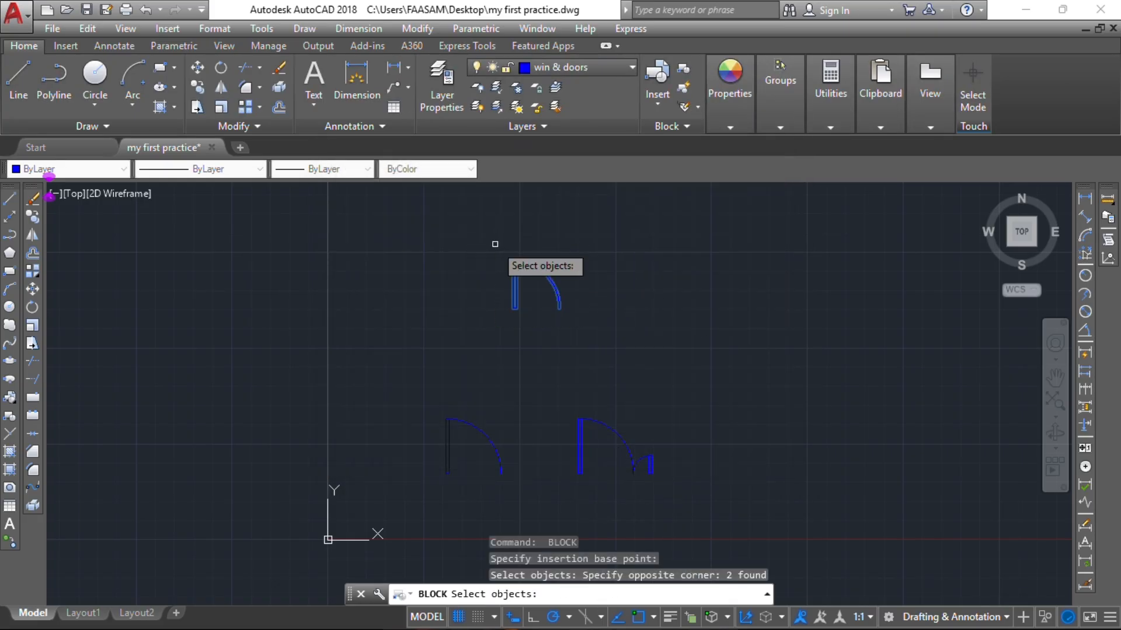
key(Return)
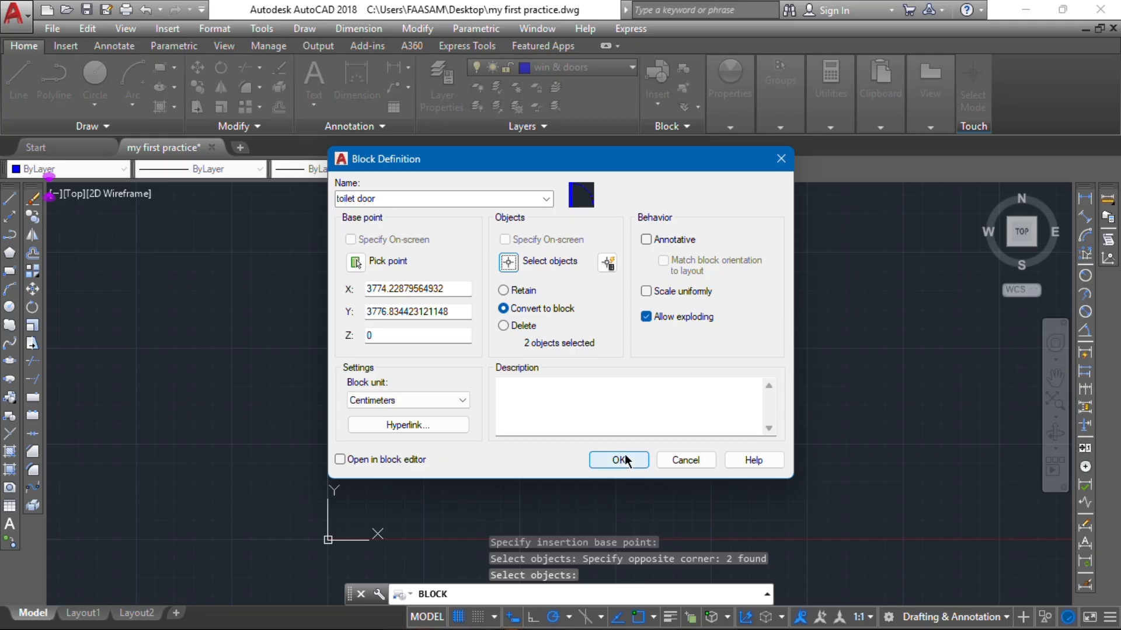
click(619, 459)
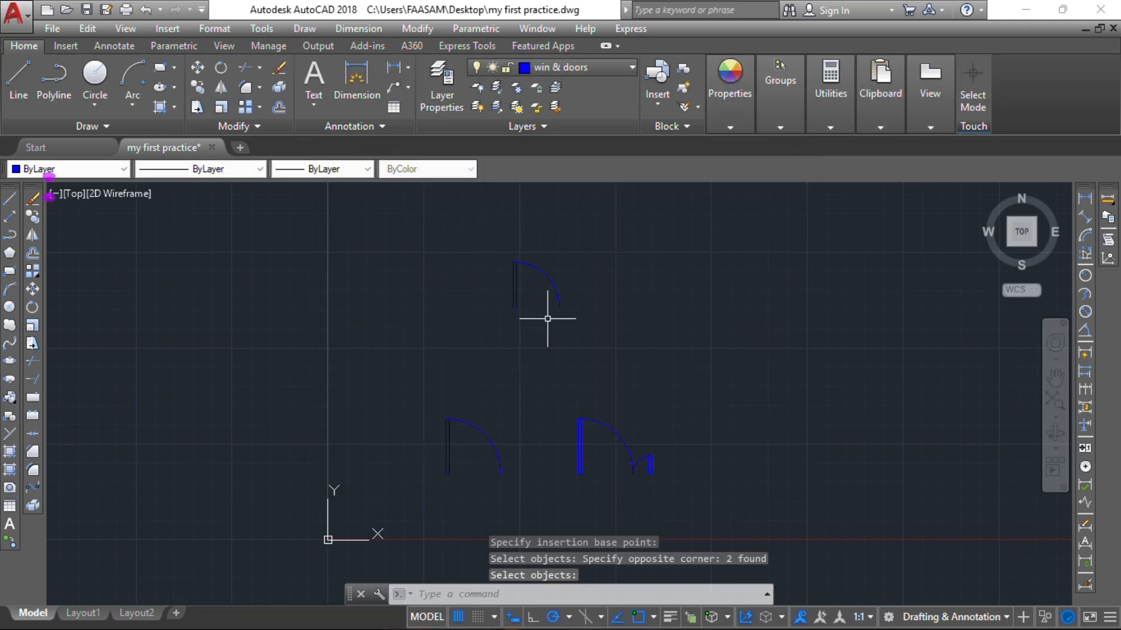
scroll(548, 319, down, 2)
middle_drag(547, 318, 392, 358)
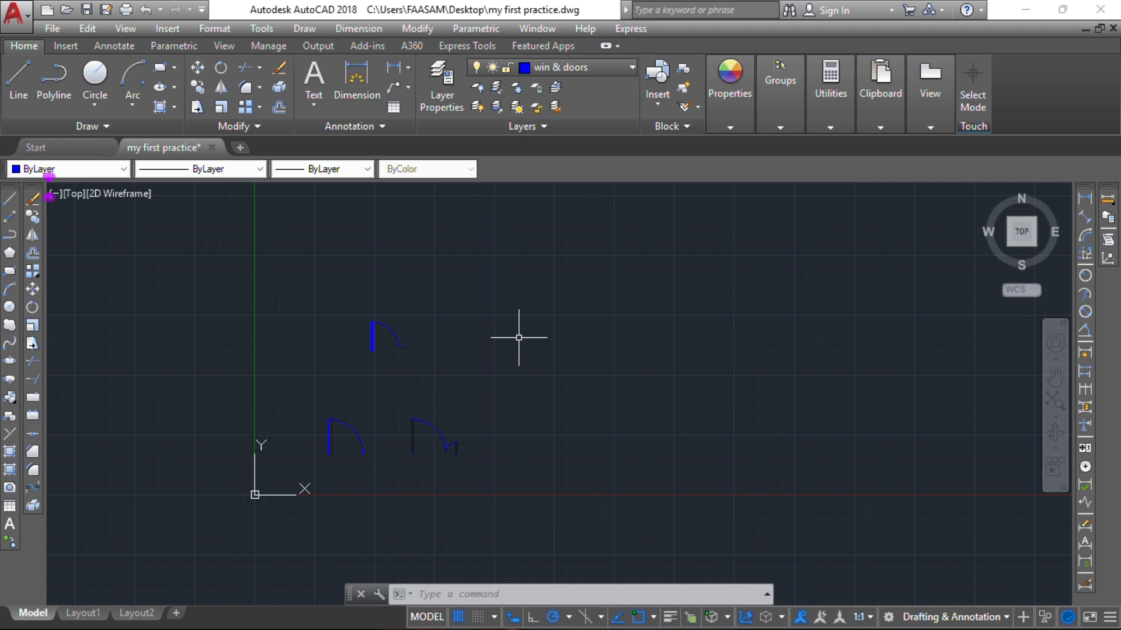
mouse_move(517, 337)
middle_down()
mouse_move(390, 348)
mouse_move(375, 384)
middle_up()
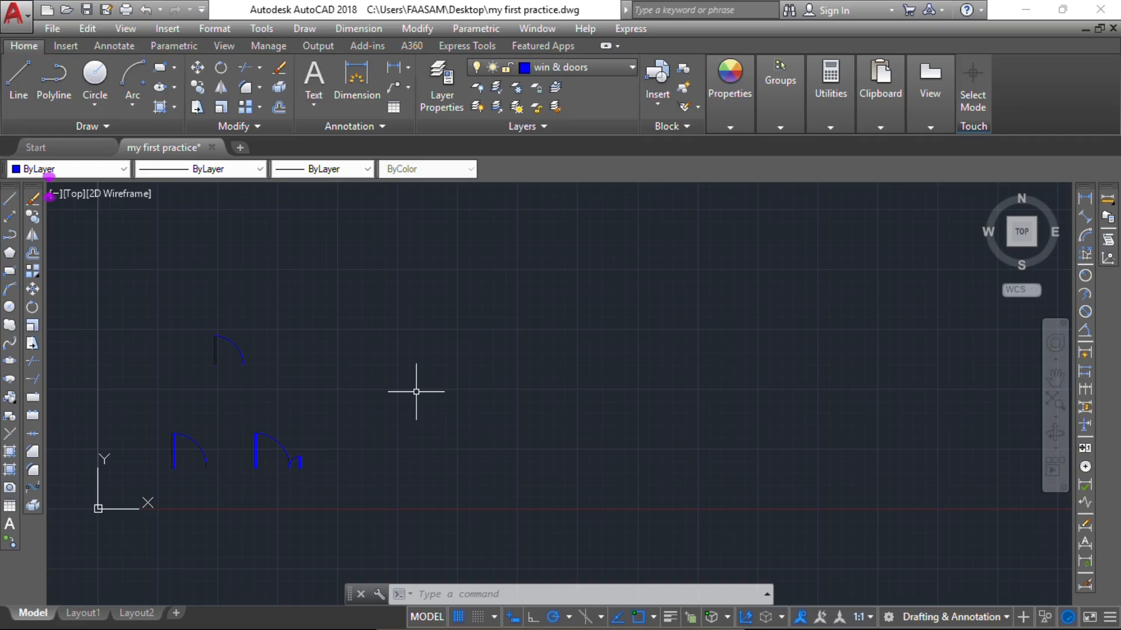
scroll(174, 467, up, 4)
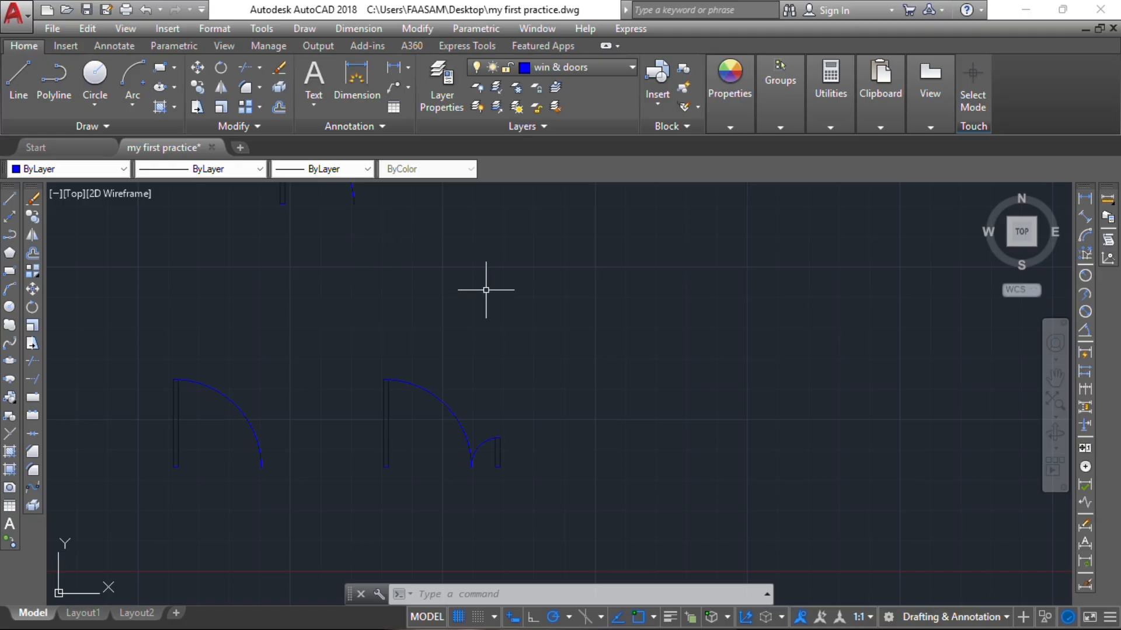
scroll(375, 296, up, 2)
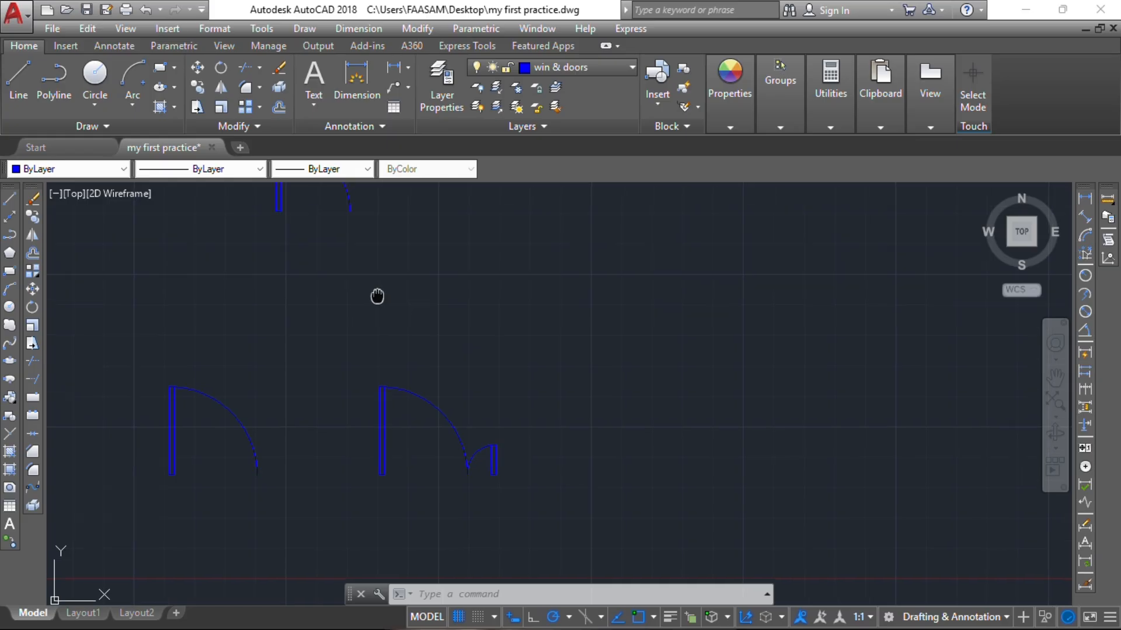
scroll(405, 322, down, 4)
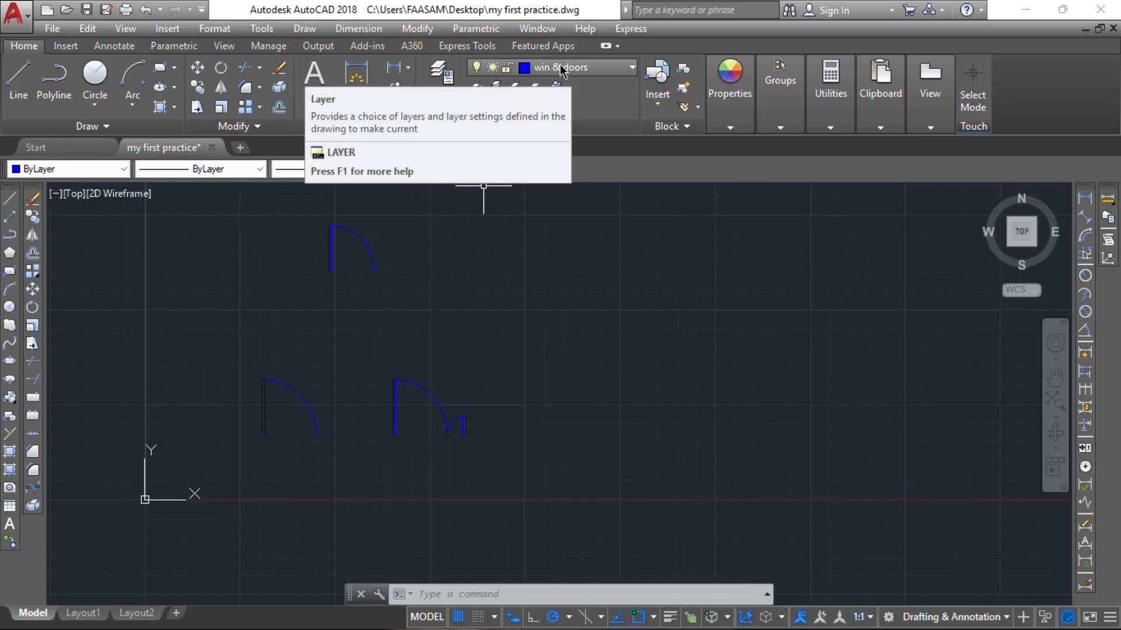
Try to draw a rectangle 230 wide and 1200 high in the empty area beside the toilet door
middle_drag(462, 305, 405, 343)
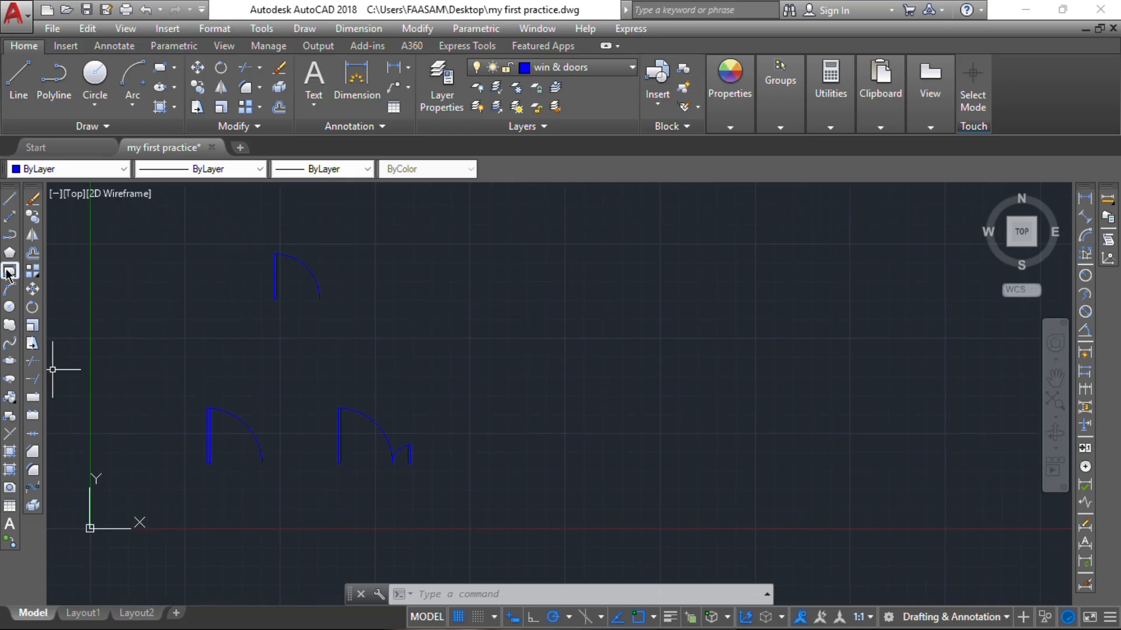
click(10, 271)
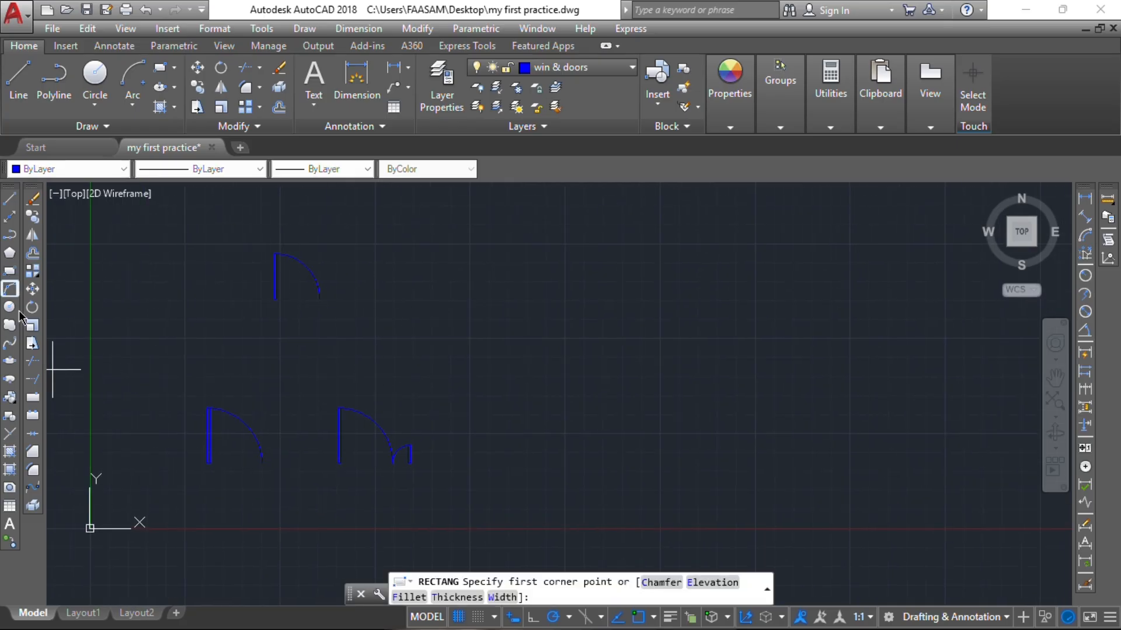
click(444, 257)
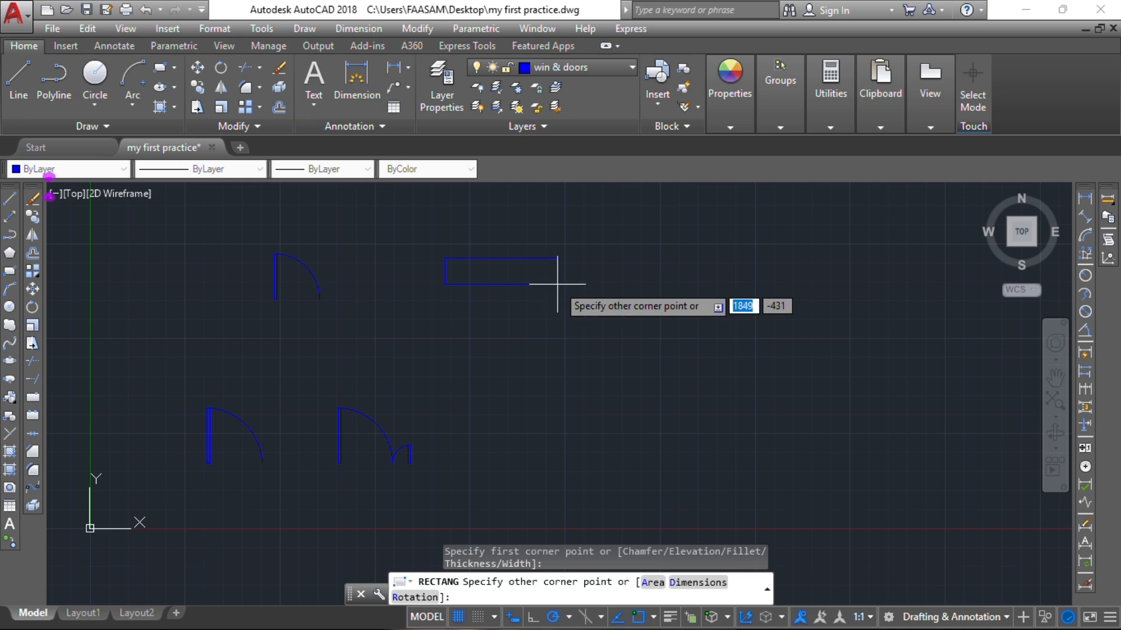
text(230)
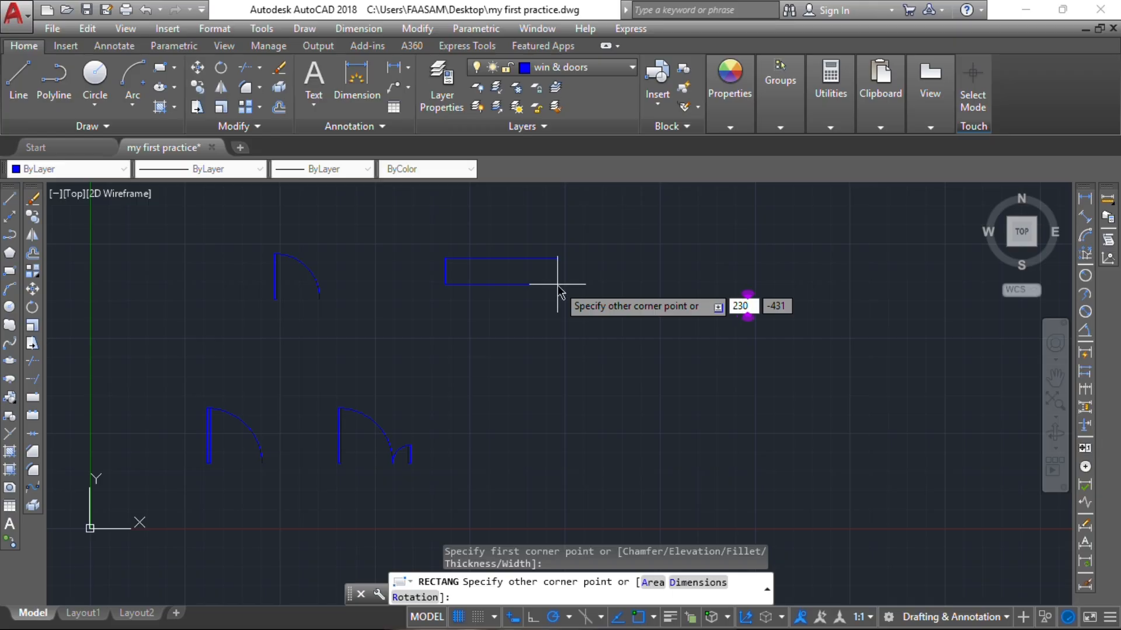
key(Tab)
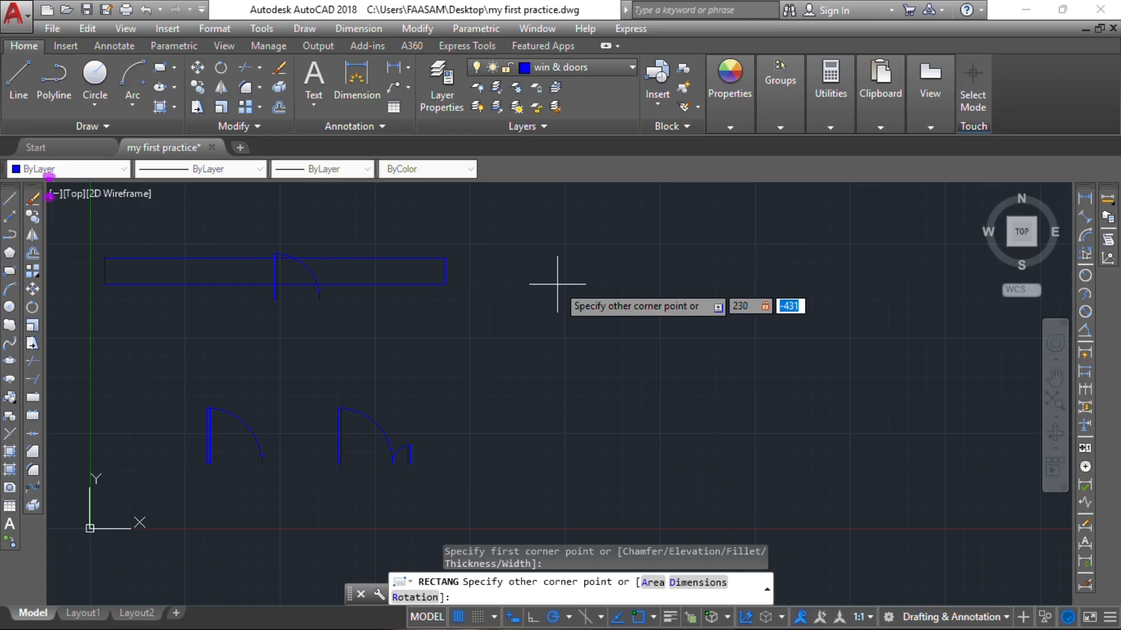
text(12)
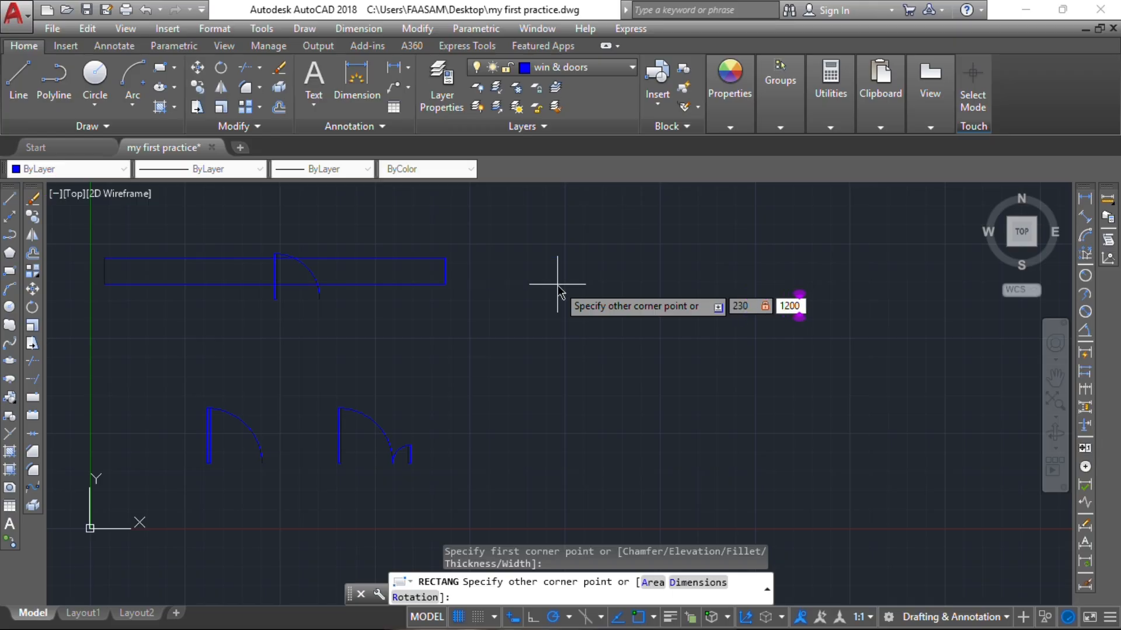
text(00)
key(Return)
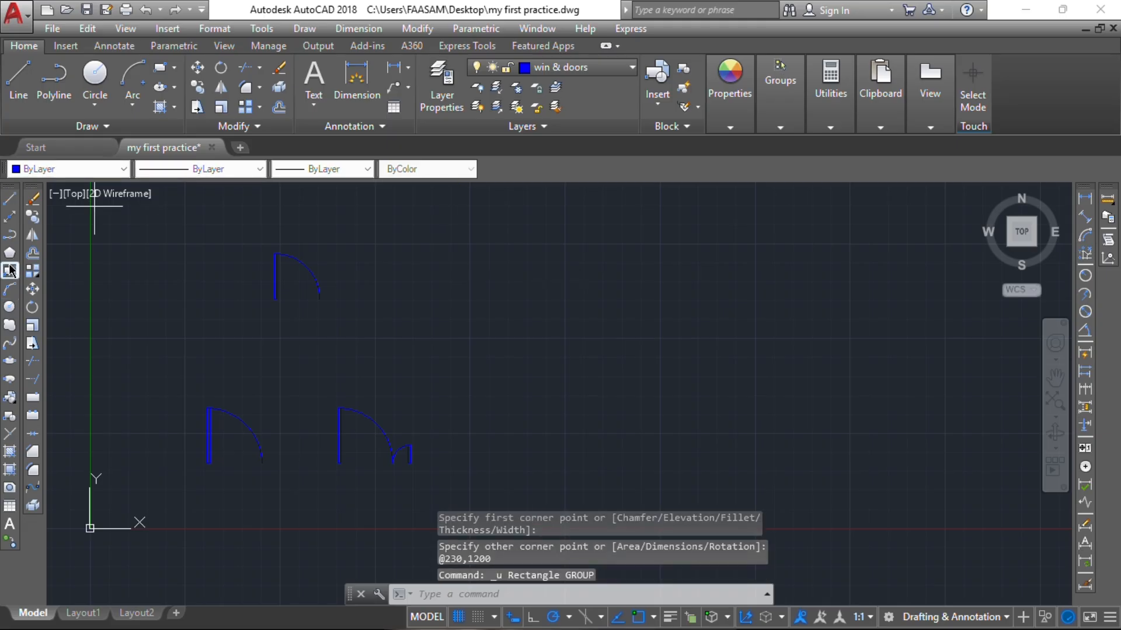
Draw a rectangle 1200 wide and 230 high in the empty area beside the toilet door
click(10, 272)
click(438, 259)
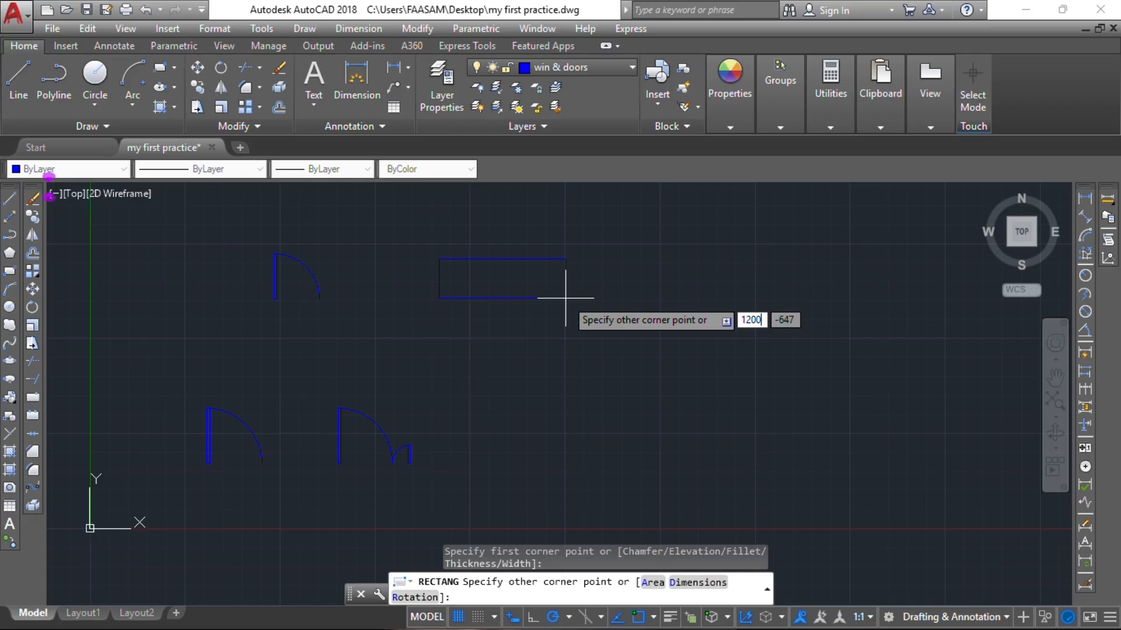
text(1200)
key(Tab)
text(23)
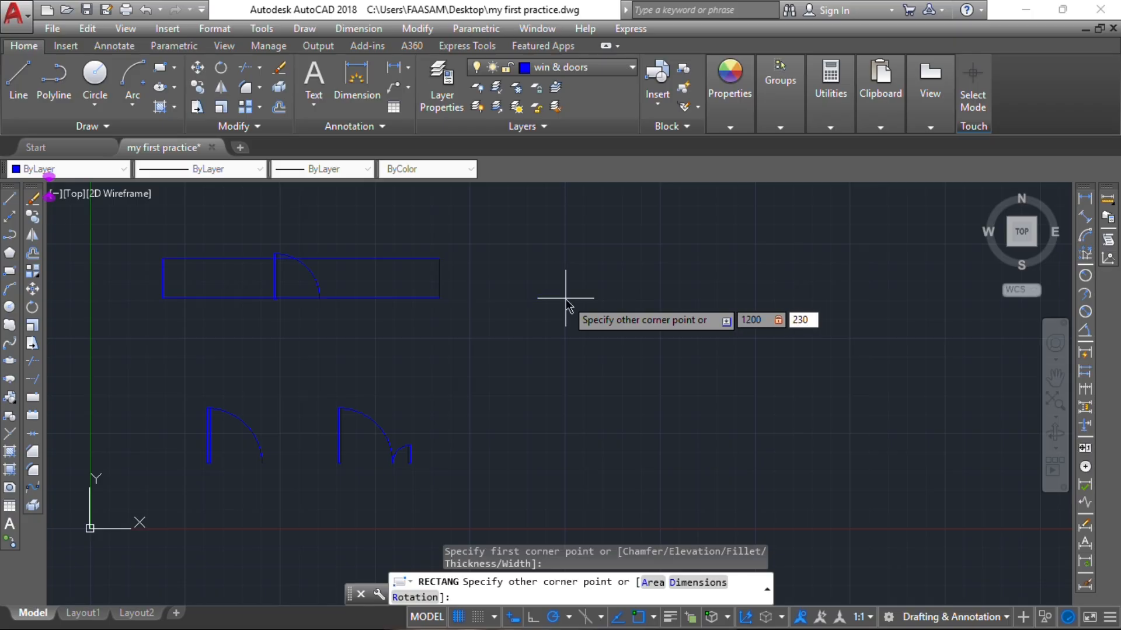
key(Return)
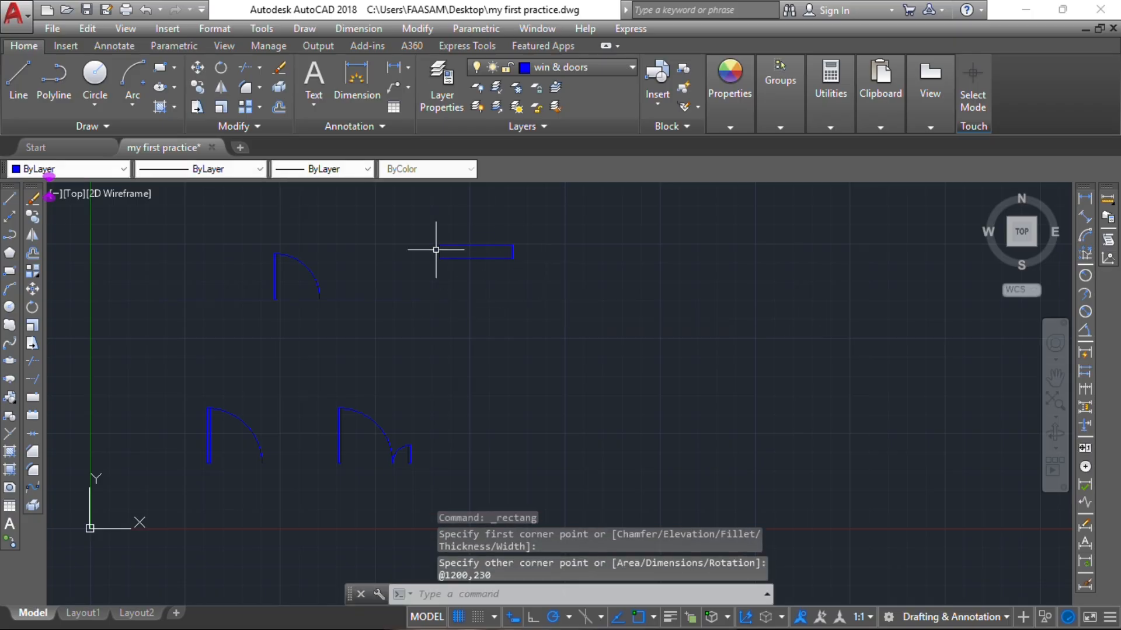
Draw a horizontal line through the middle of the rectangle, joining the midpoints of its two short sides
scroll(470, 248, up, 4)
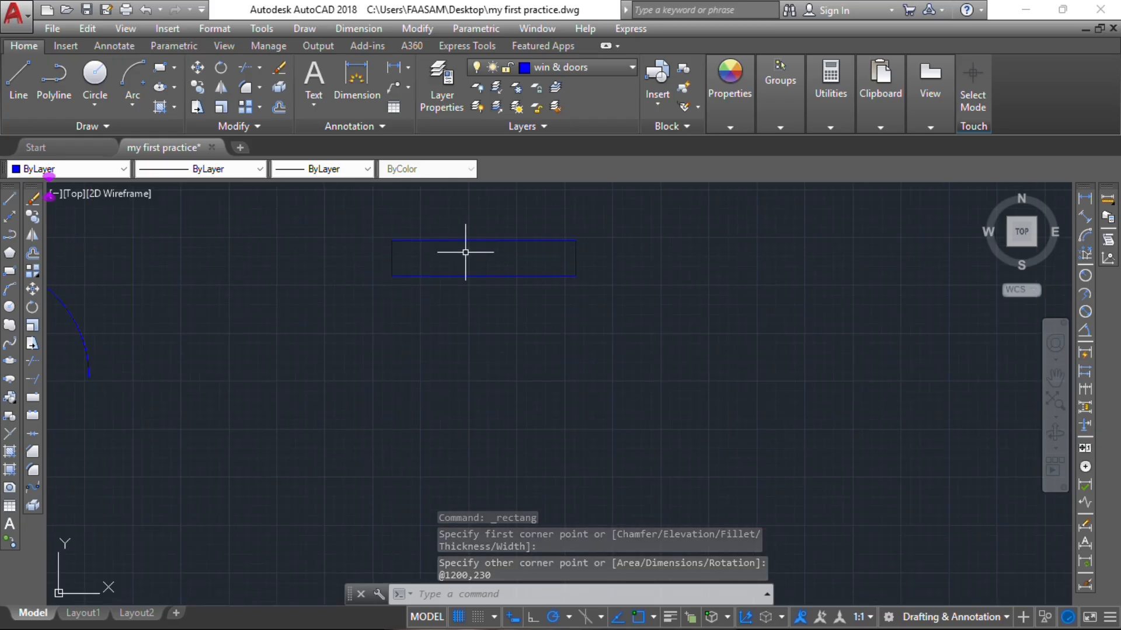
scroll(465, 252, down, 2)
scroll(465, 253, up, 2)
scroll(464, 254, down, 2)
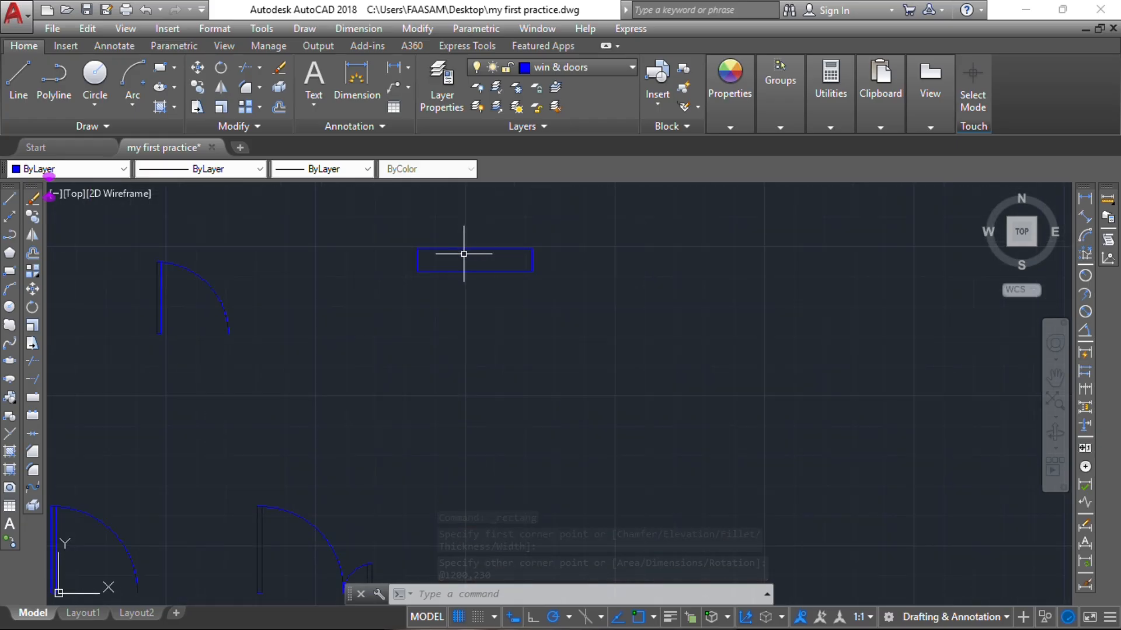
scroll(463, 257, up, 4)
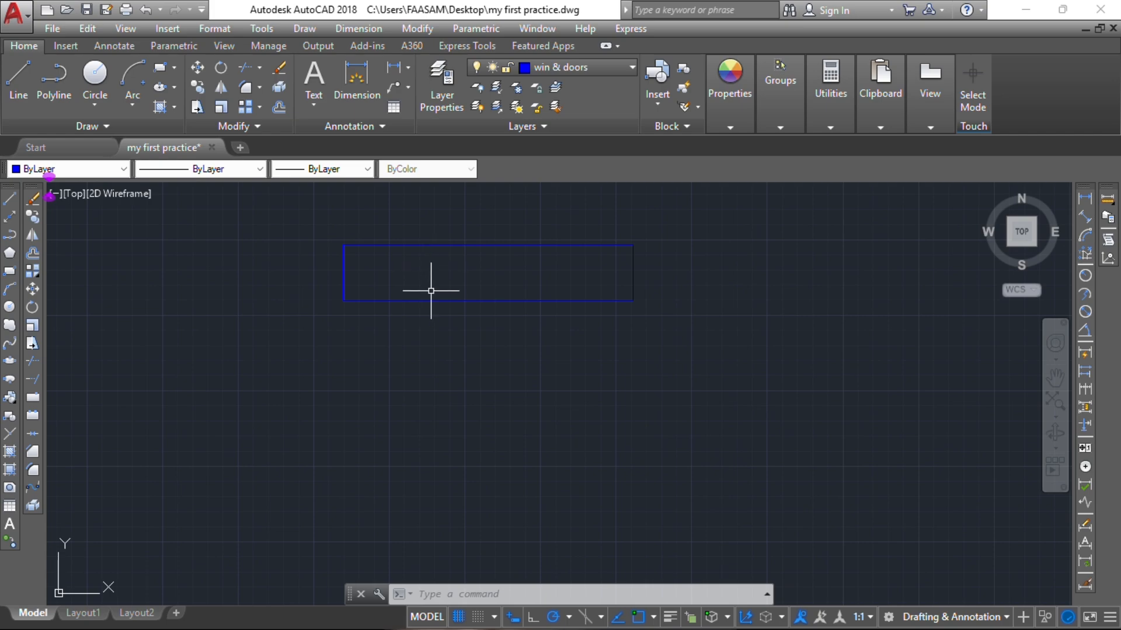
middle_drag(430, 290, 440, 341)
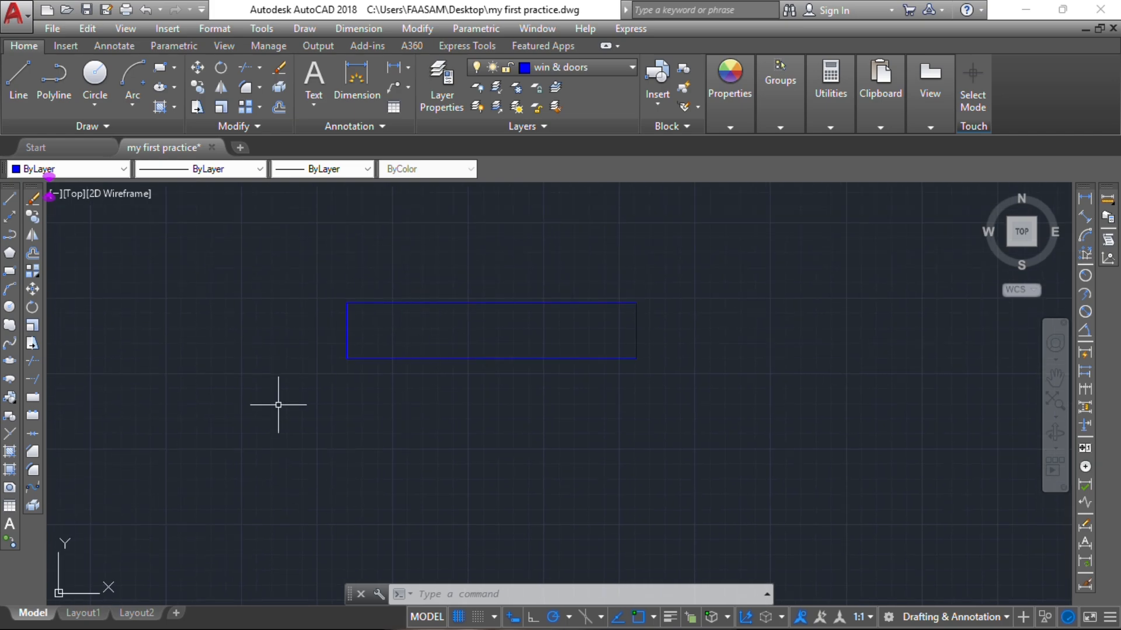
text(l)
key(Return)
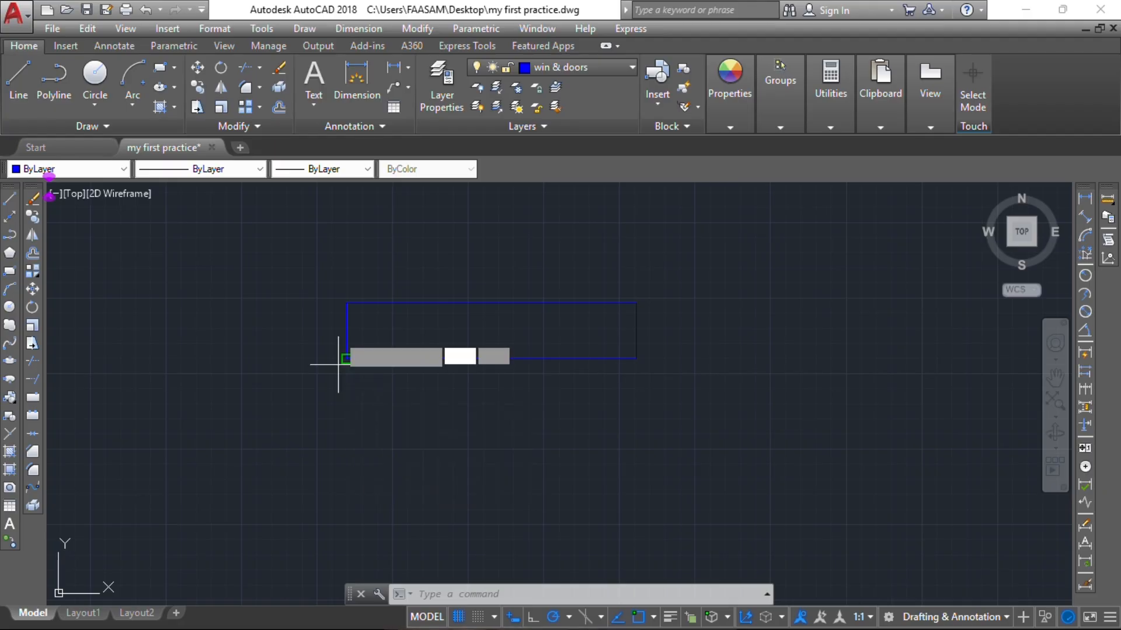
click(347, 330)
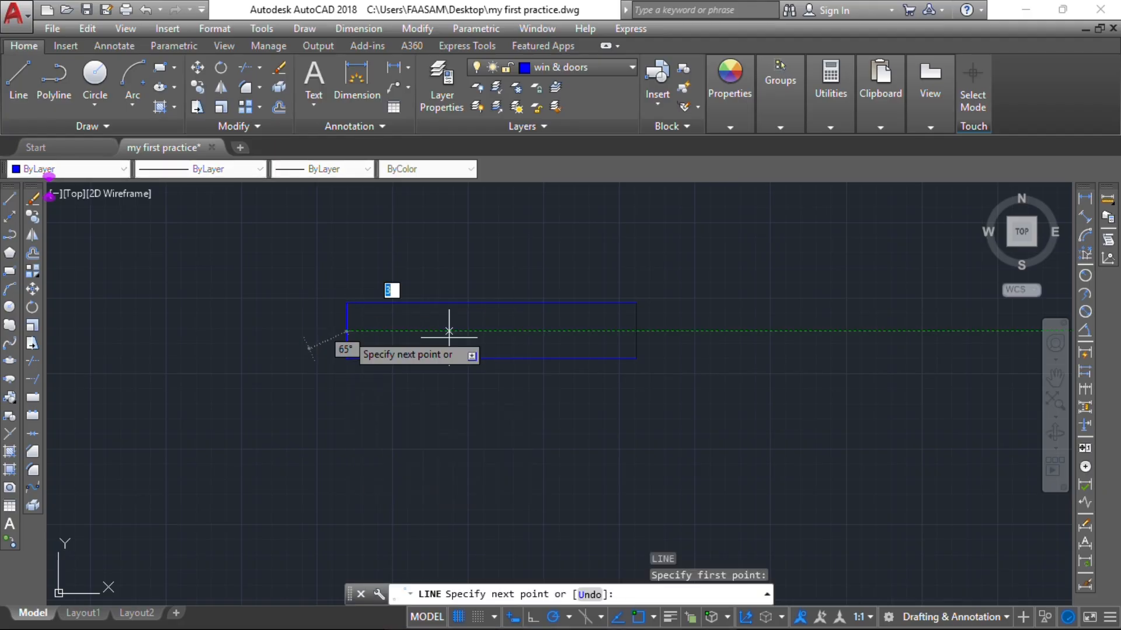
click(630, 333)
key(Escape)
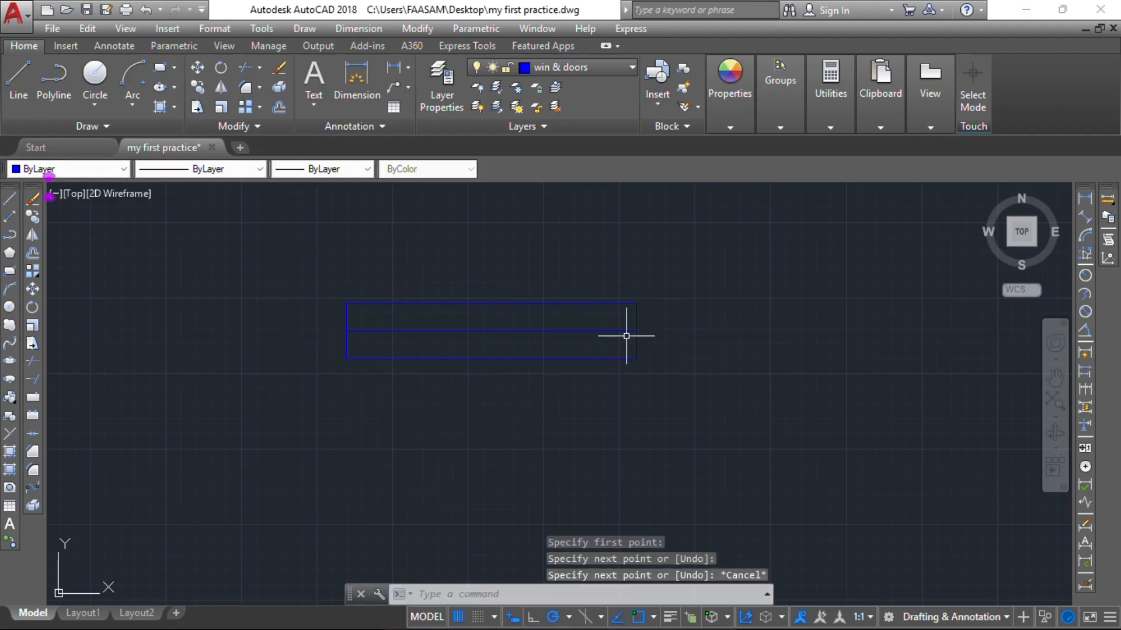
Offset the rectangle's horizontal centre line by 50 to both sides, once above and once below
click(483, 330)
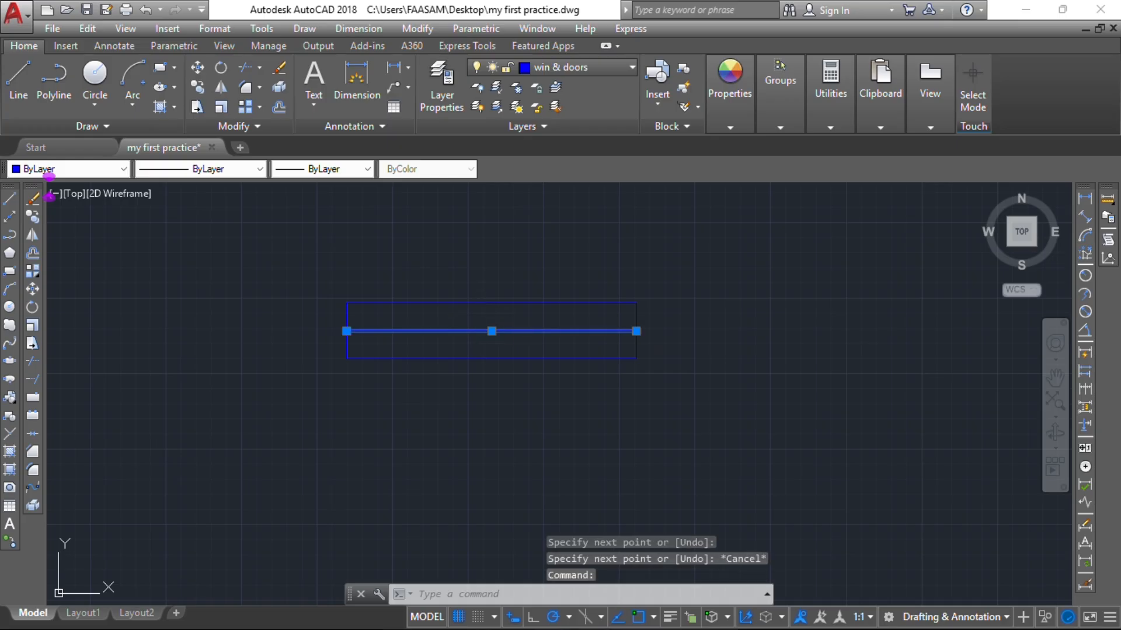
text(o)
key(Return)
text(50)
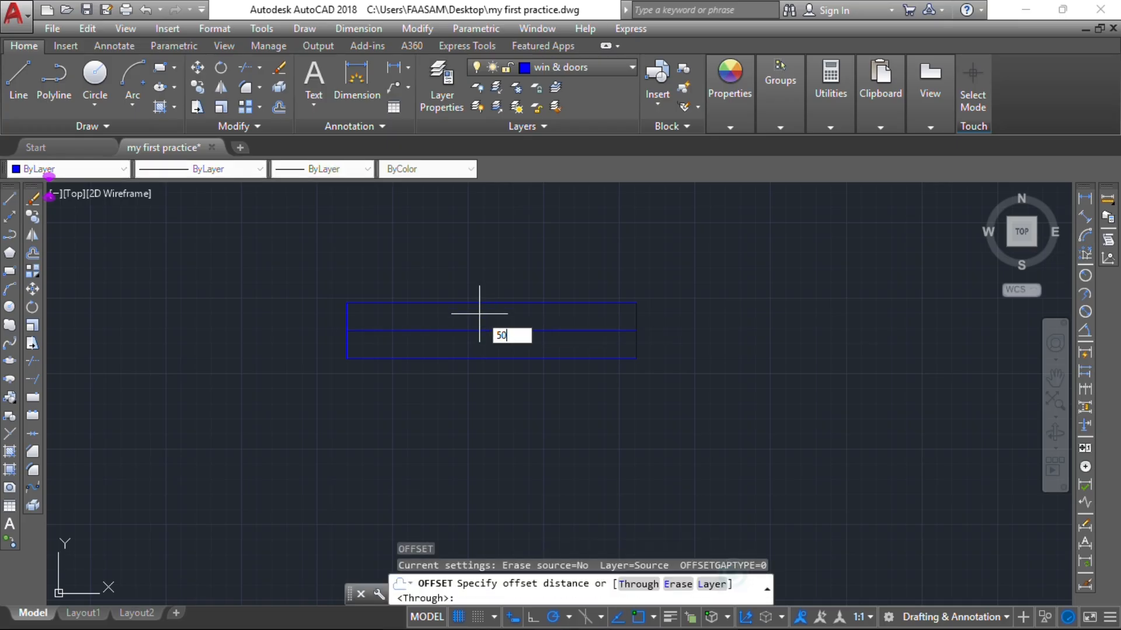
key(Return)
click(483, 330)
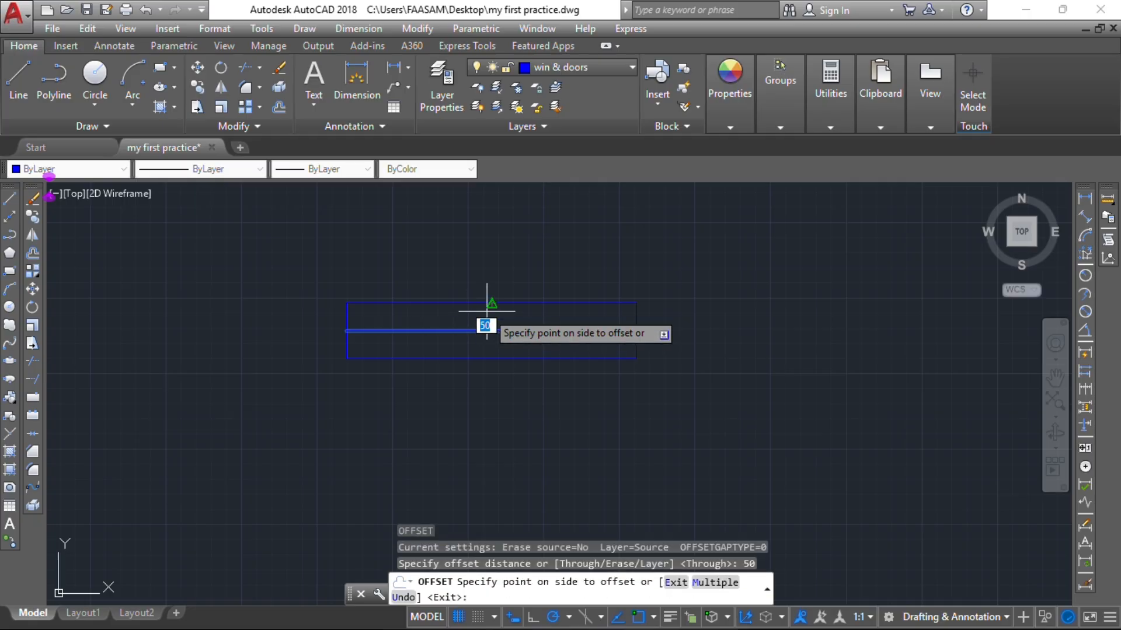
click(483, 310)
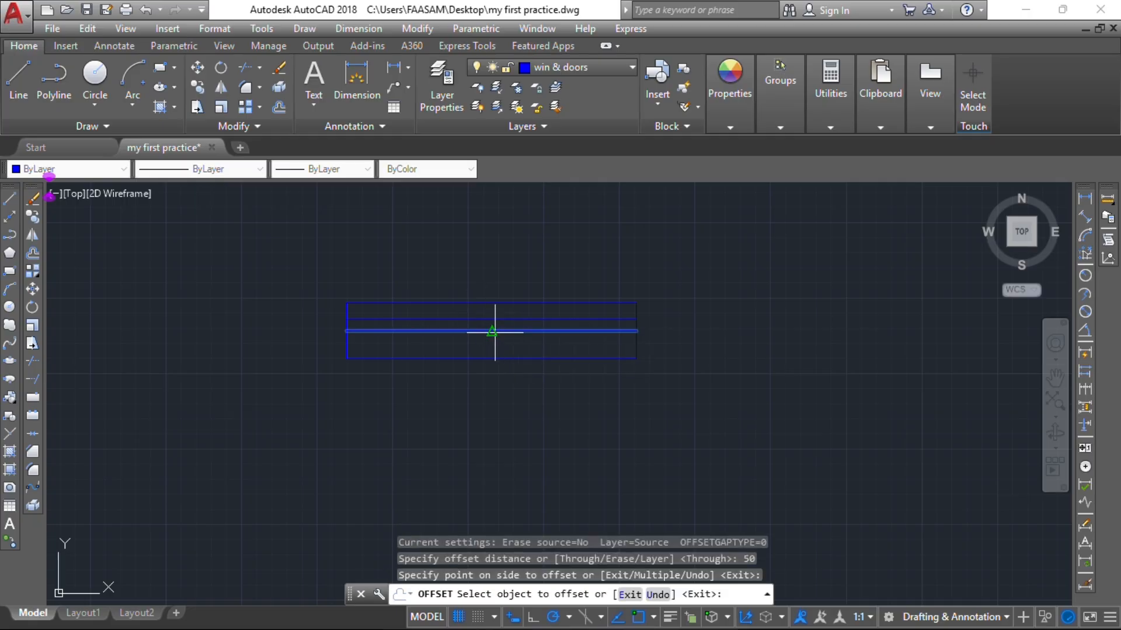
click(496, 329)
click(500, 346)
key(Escape)
key(Escape)
key(Escape)
key(Escape)
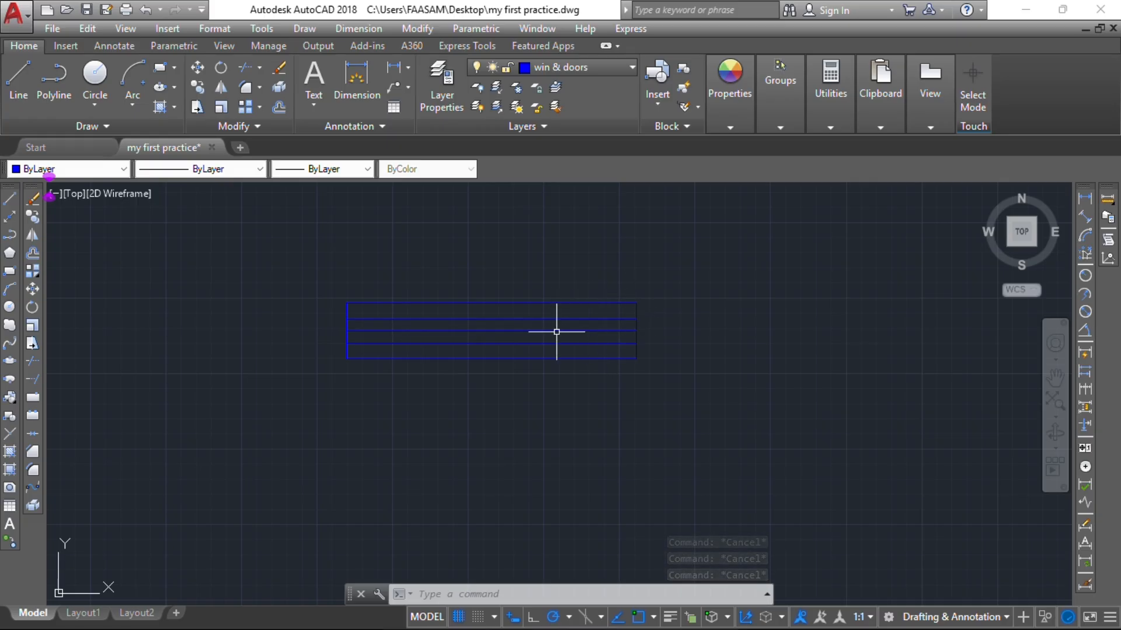
Draw a rectangle 50 wide and 100 high in the empty space to the right of the window symbol
middle_drag(632, 315, 553, 304)
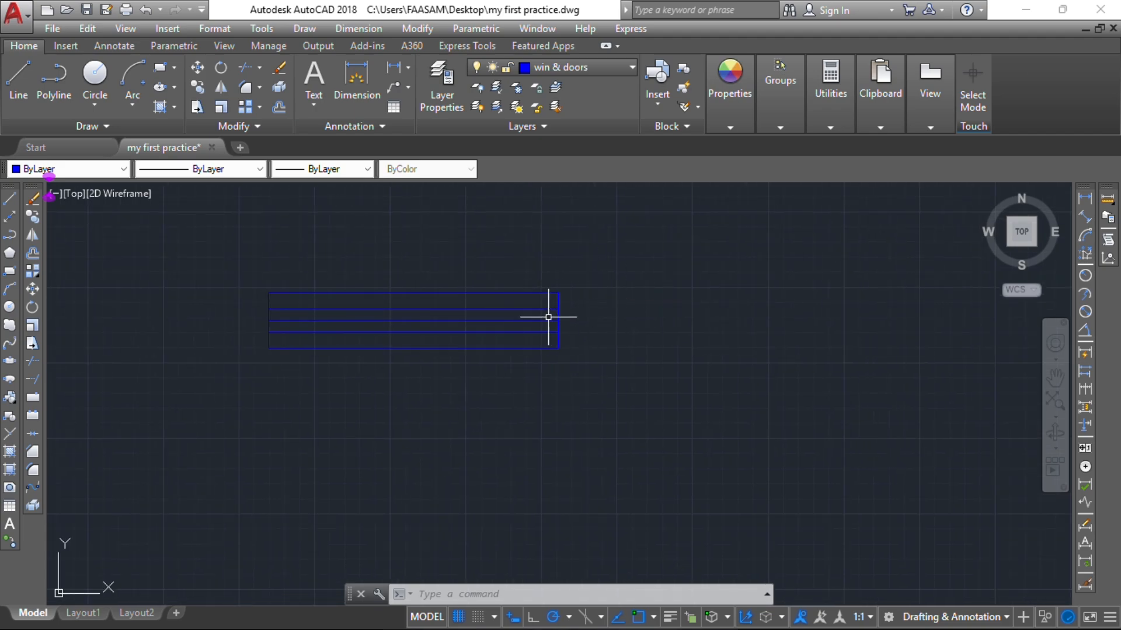
click(11, 272)
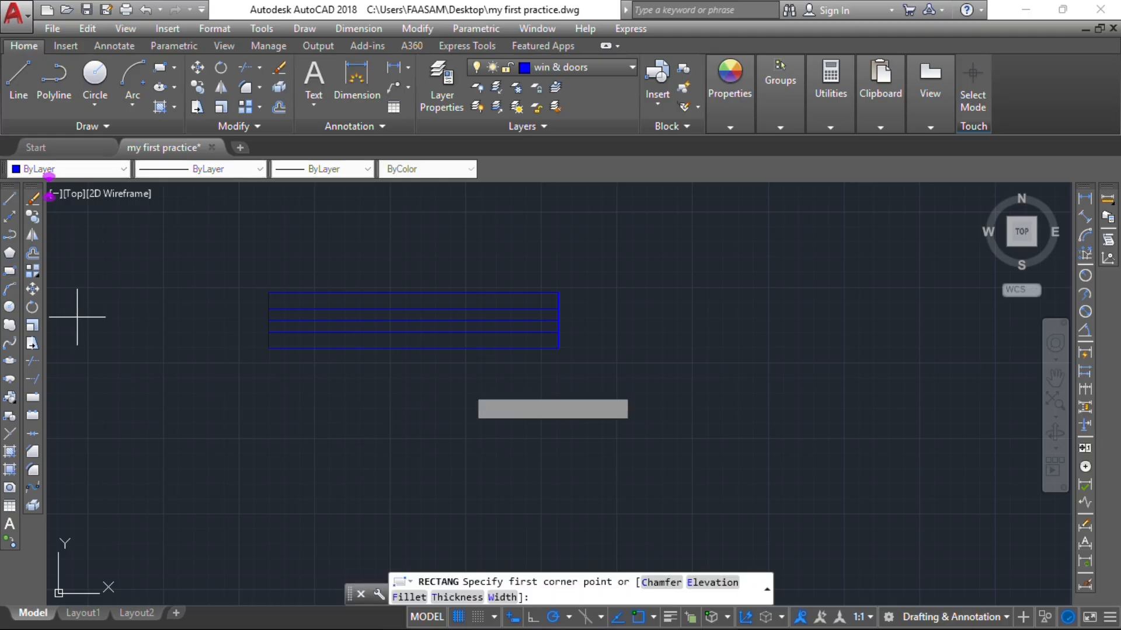
click(658, 302)
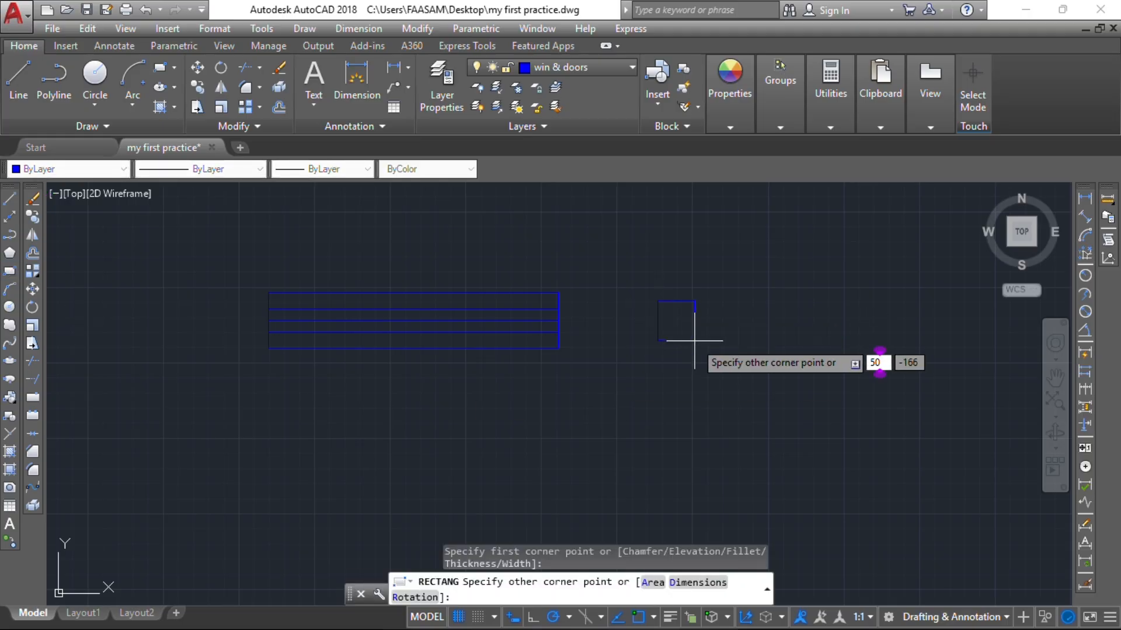
text(50)
key(Tab)
key(Return)
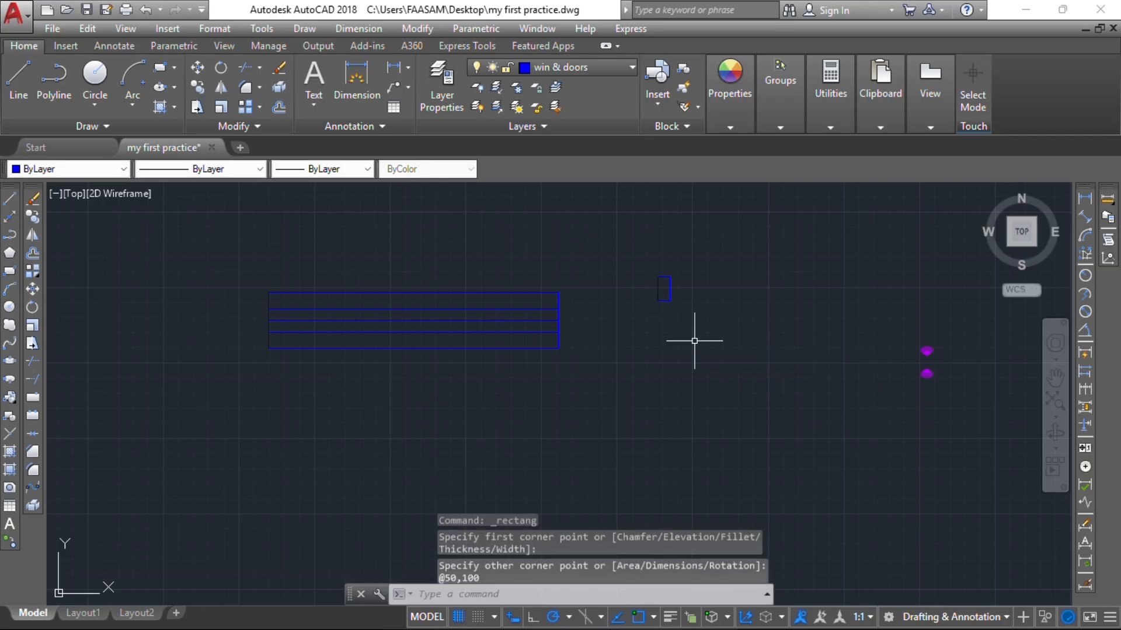
click(656, 294)
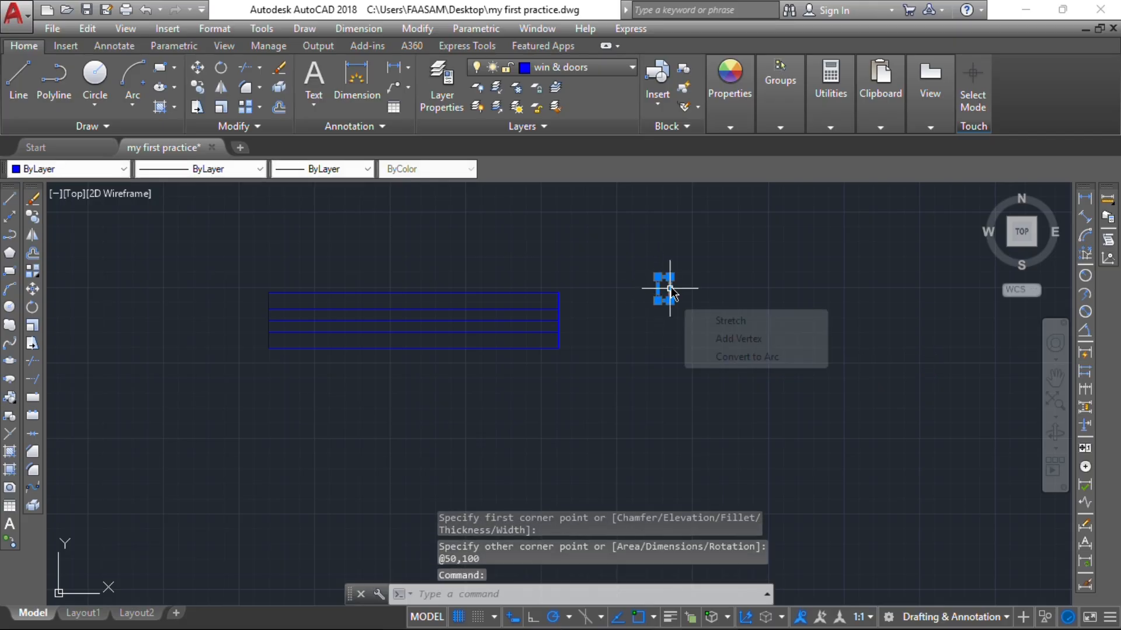
scroll(665, 289, up, 2)
key(Return)
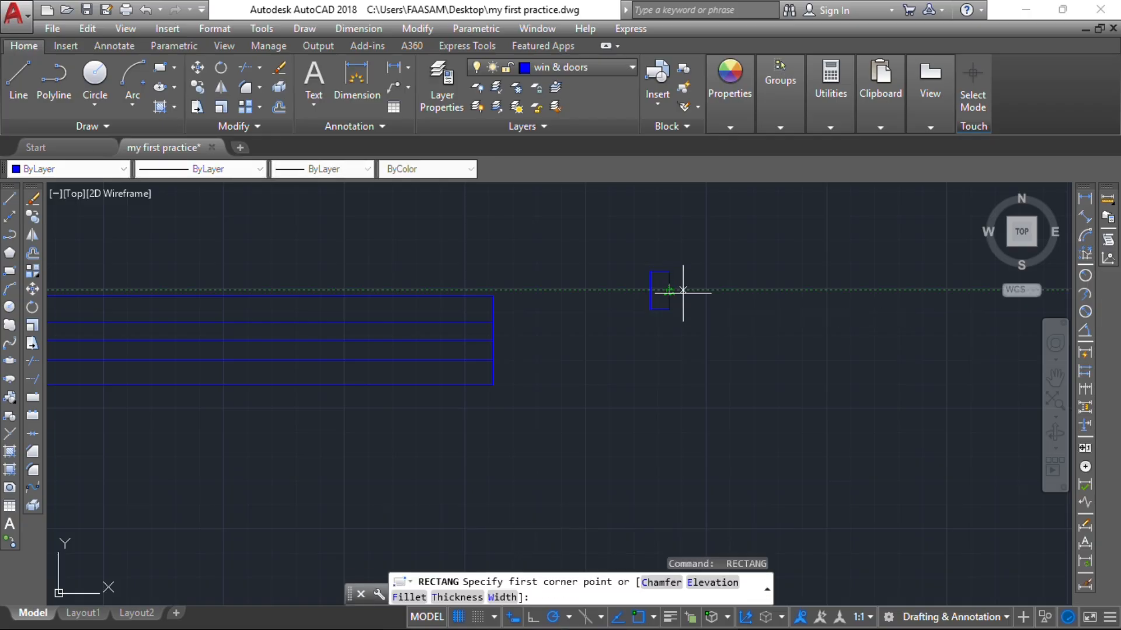
click(669, 290)
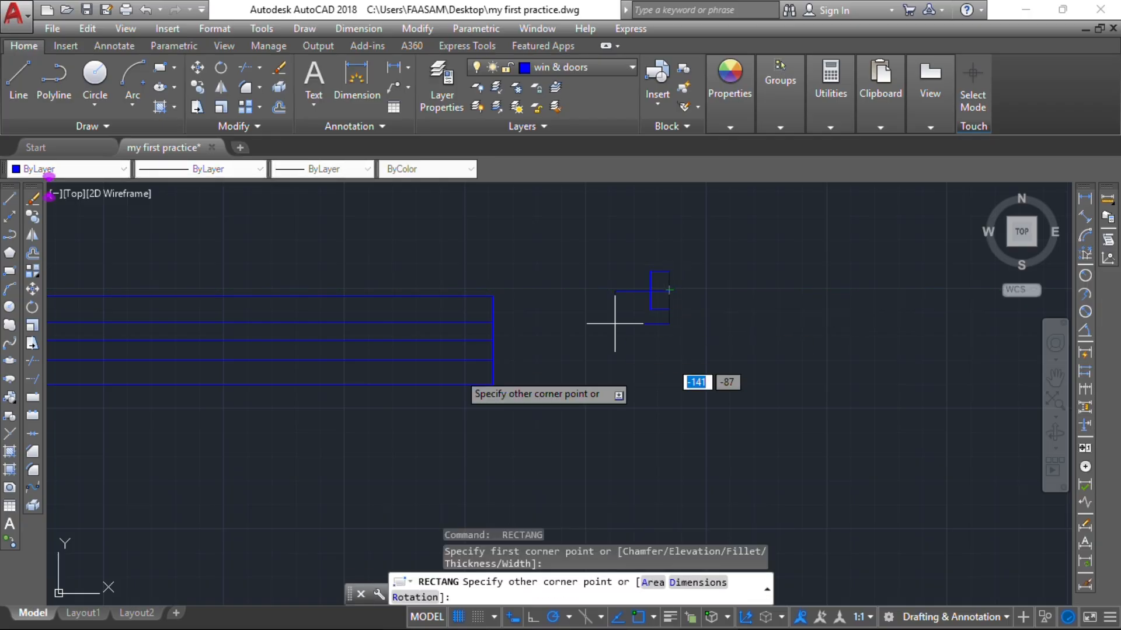
key(Escape)
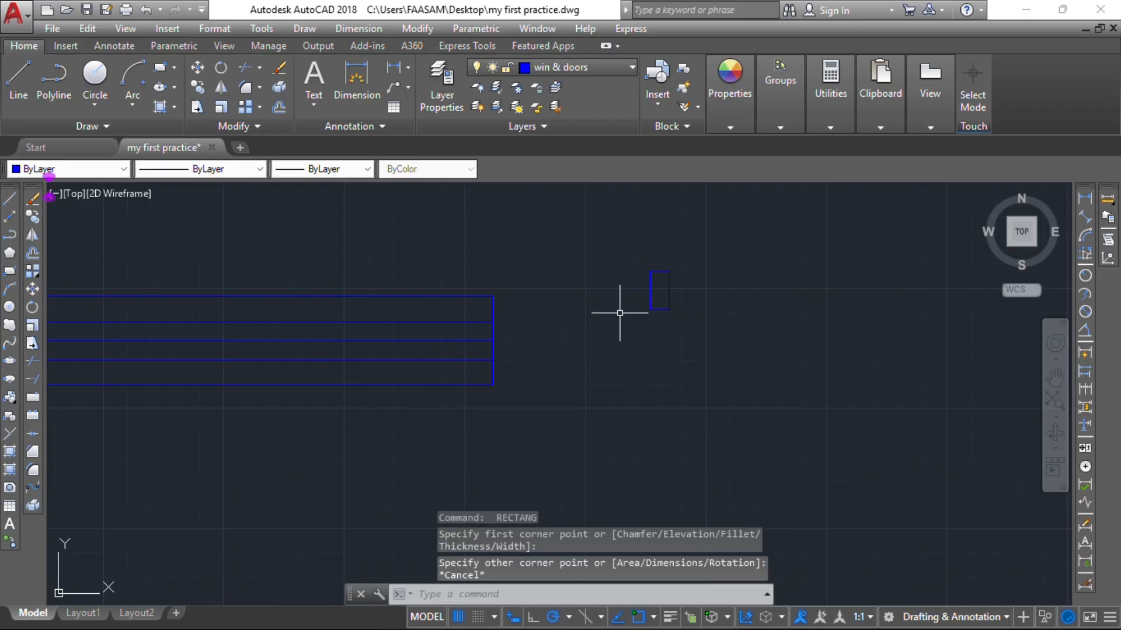
Move the 50 by 100 rectangle so its right side's midpoint lands on the midpoint of the window outline's right side
click(650, 299)
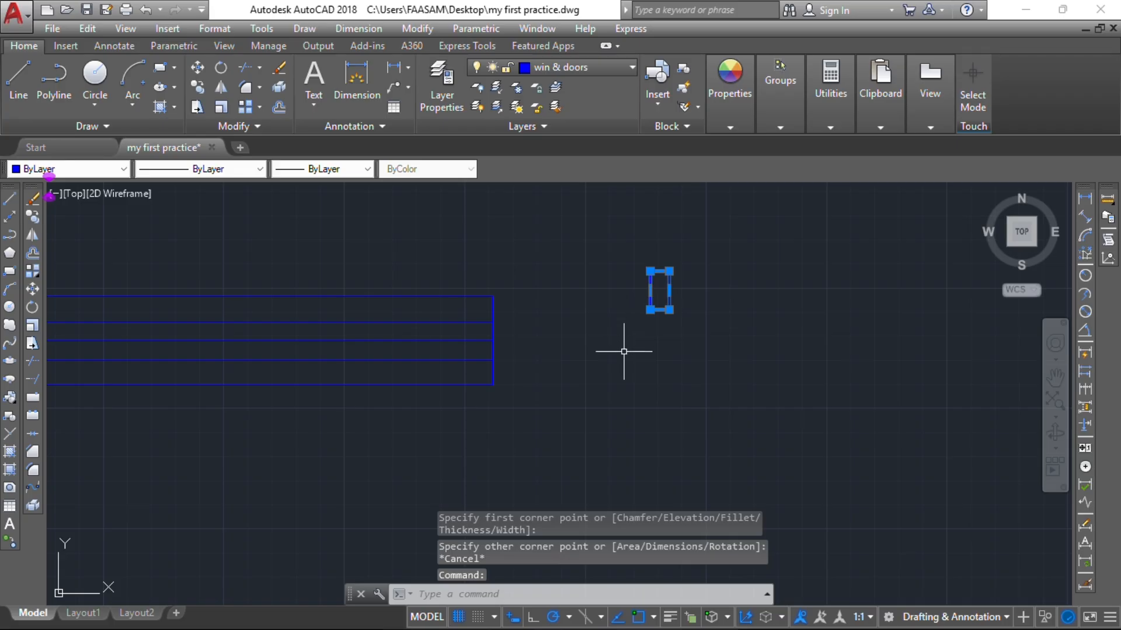
text(m)
key(Return)
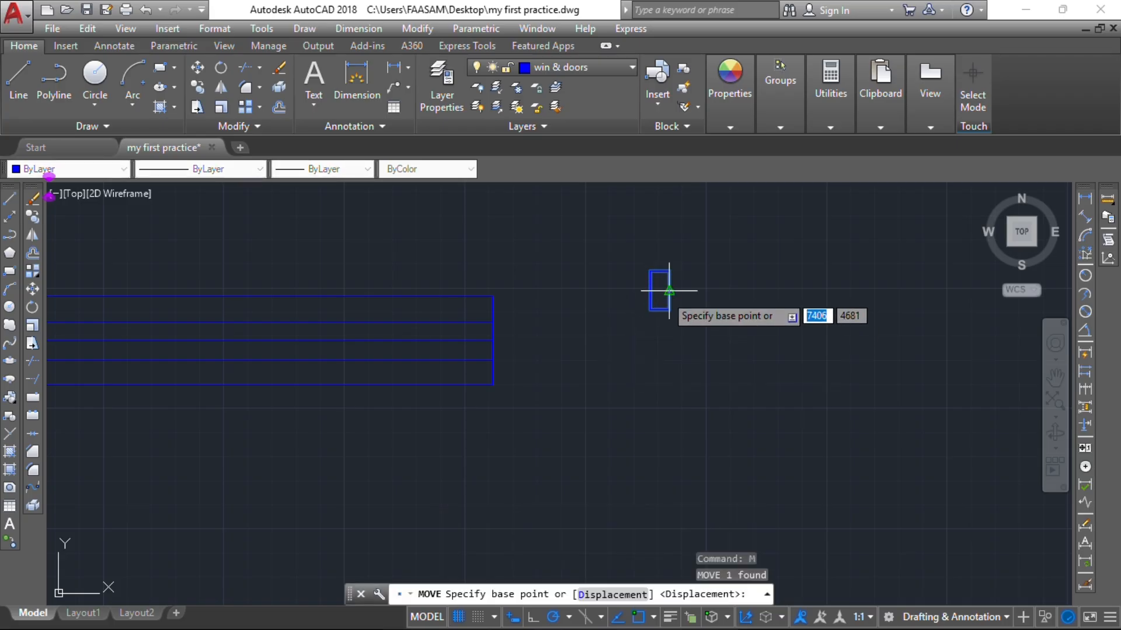
click(668, 290)
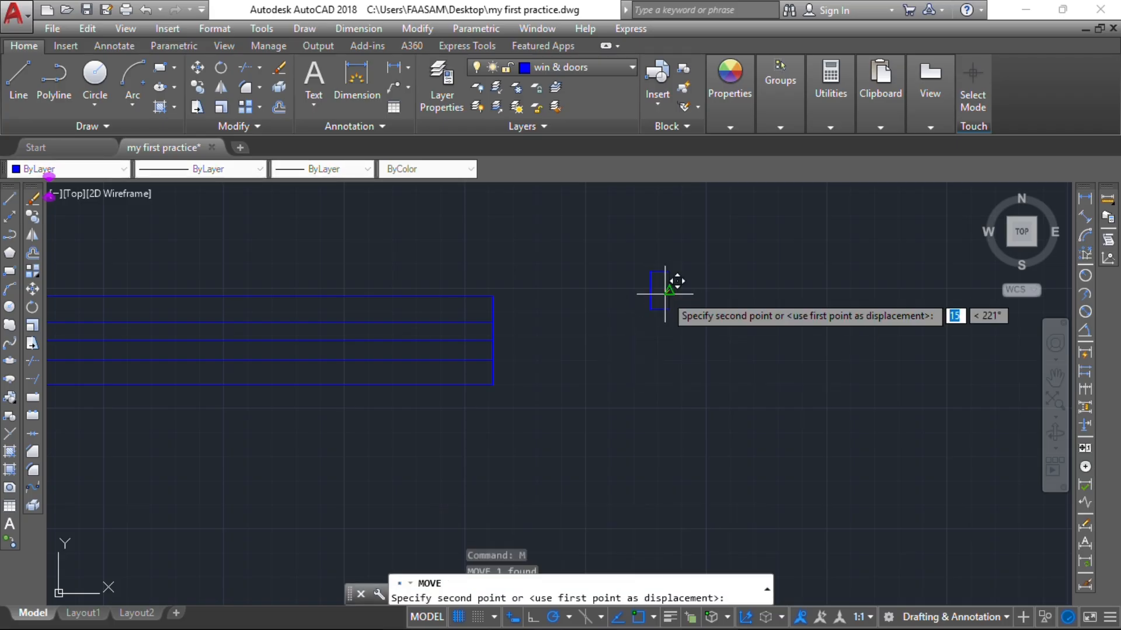
click(493, 341)
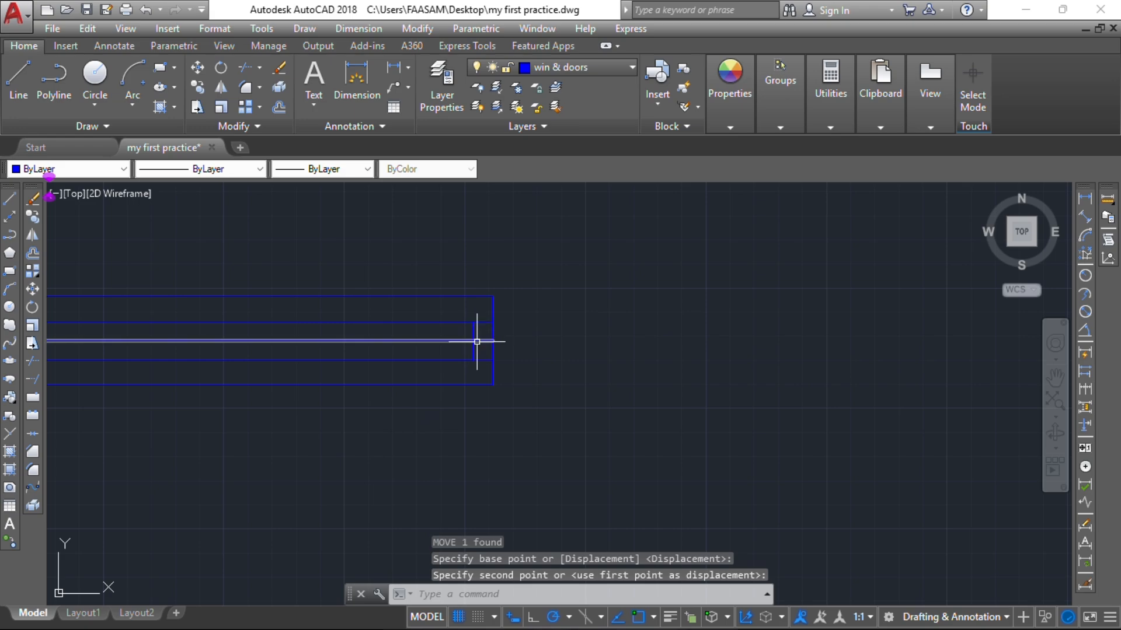
Shorten the window's horizontal centre line so its right end stops at the small rectangle's inner side
click(492, 341)
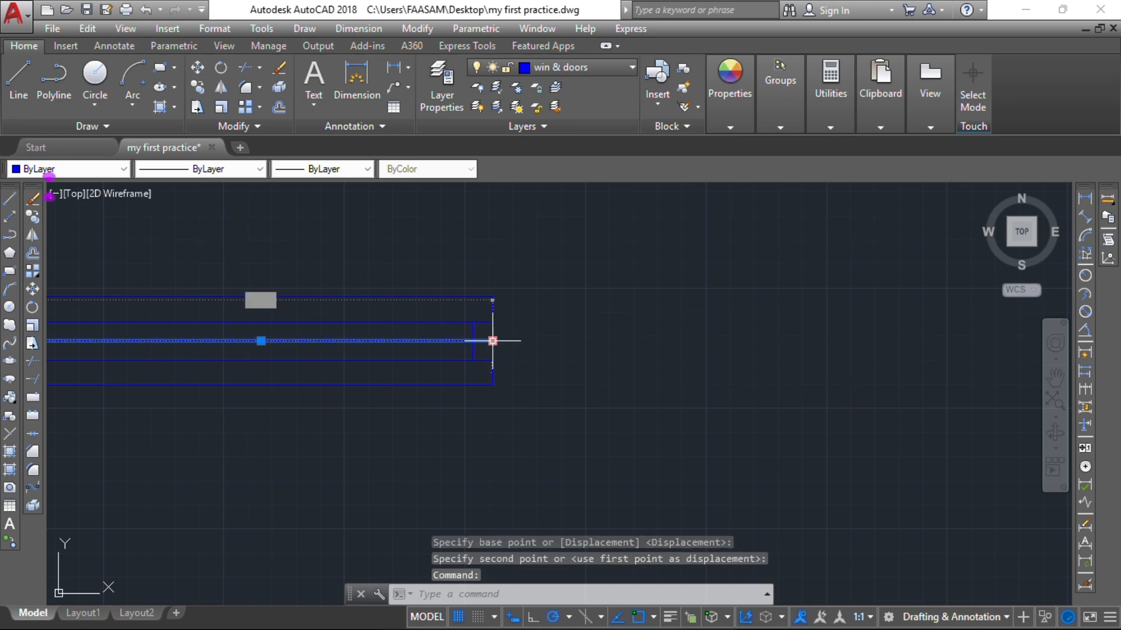
click(492, 341)
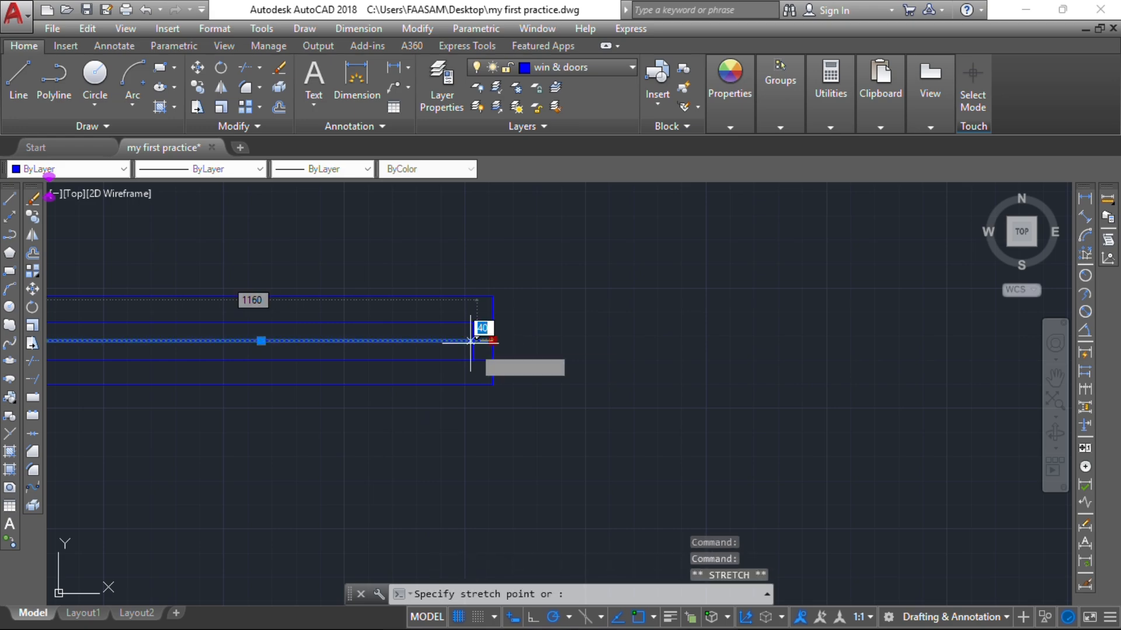
key(Escape)
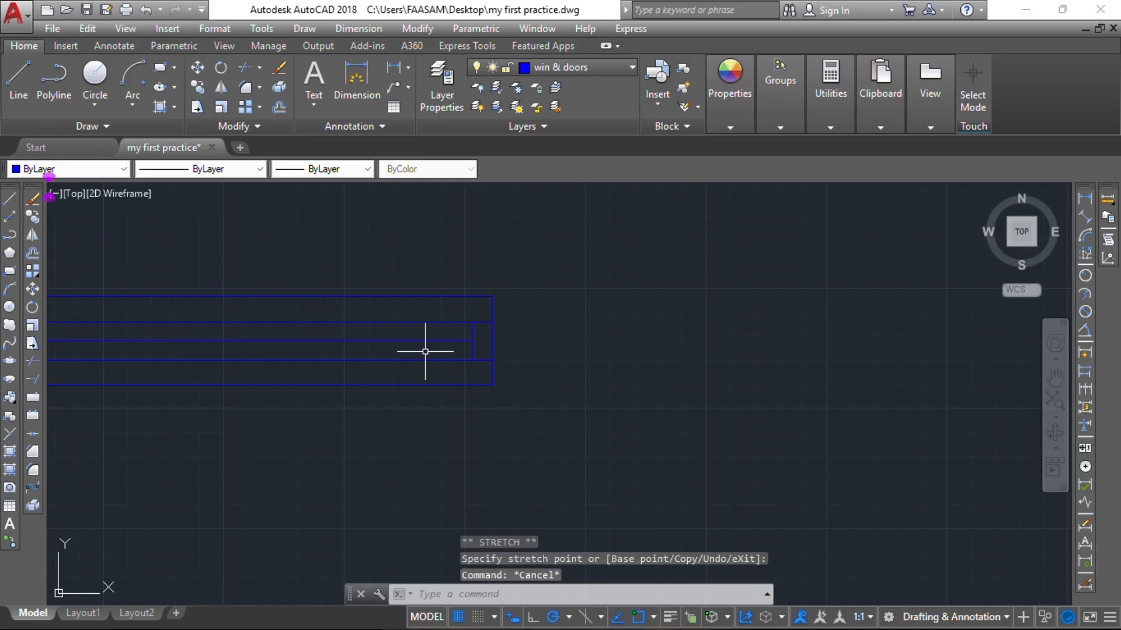
Shorten the two offset lines so their right ends stop at the small rectangle's inner corners
click(428, 360)
click(433, 322)
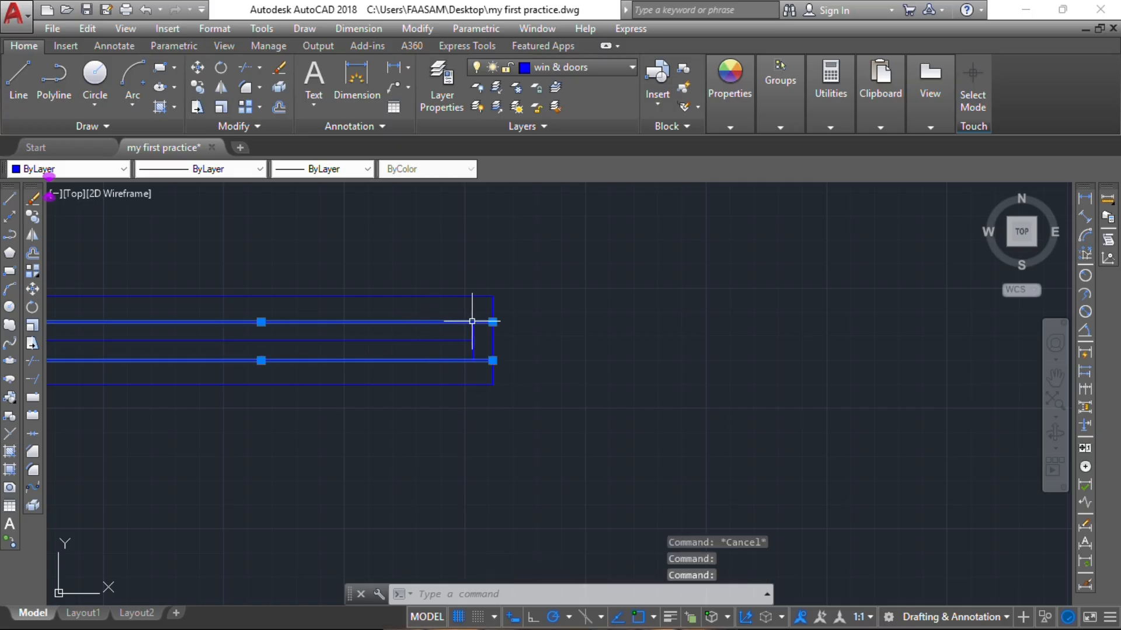
click(493, 321)
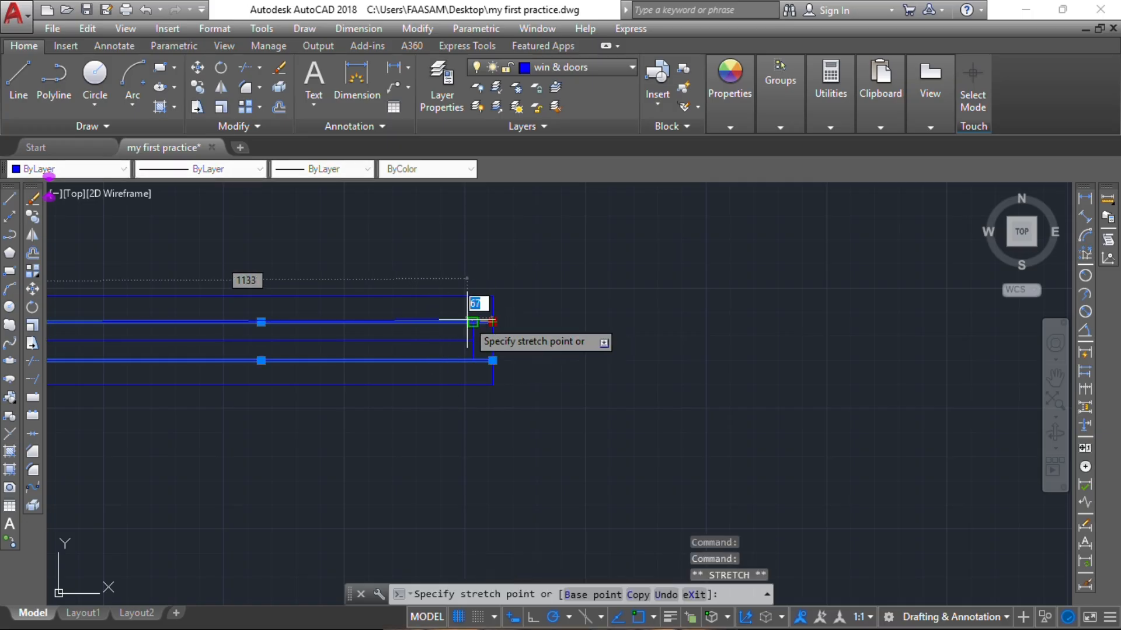
click(473, 321)
click(496, 366)
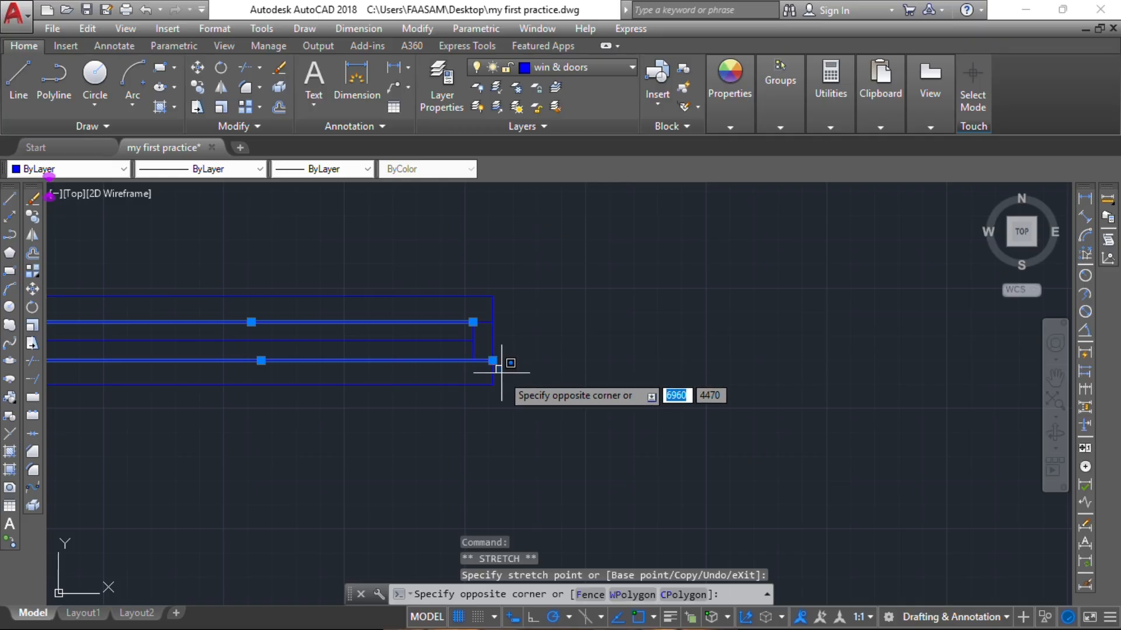
click(502, 373)
click(493, 361)
click(474, 361)
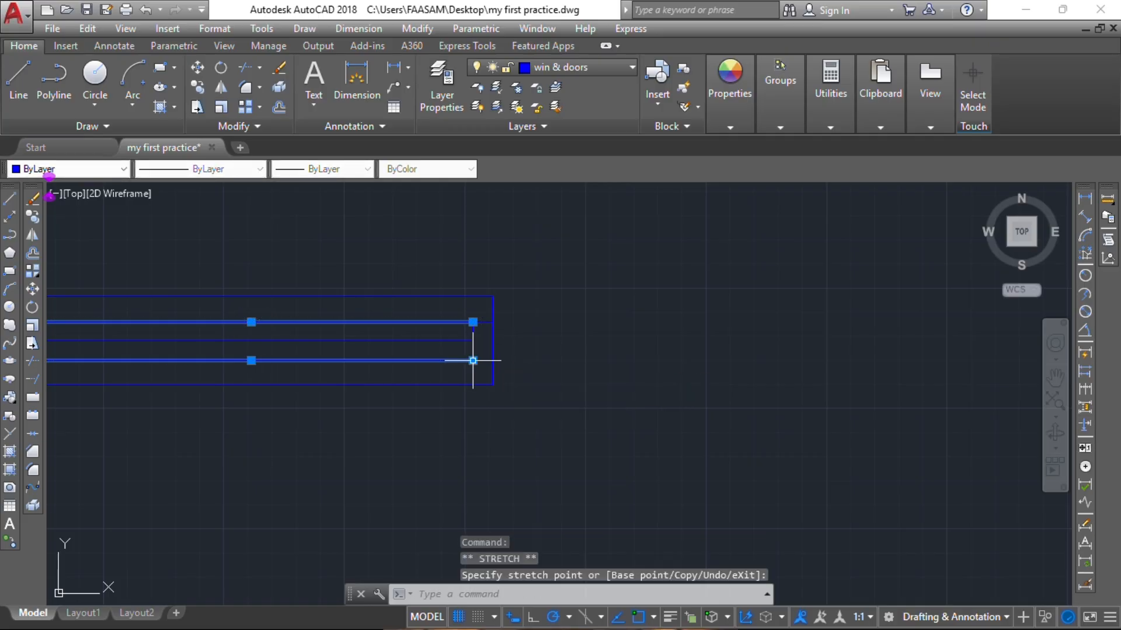
key(Escape)
scroll(545, 370, down, 1)
middle_drag(545, 370, 618, 355)
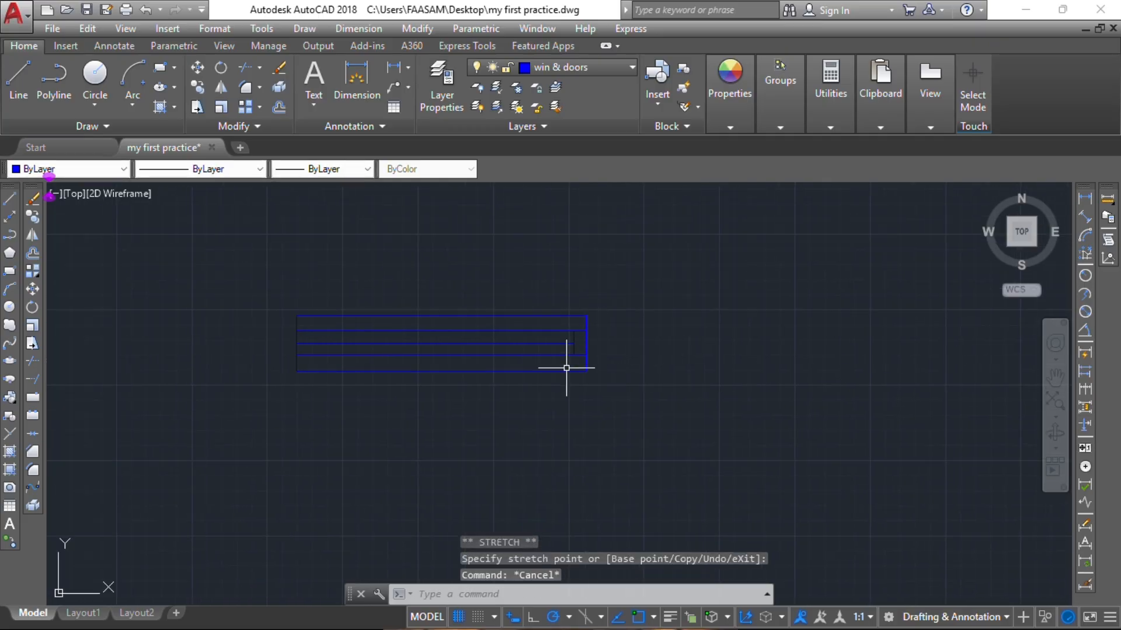
scroll(560, 341, up, 3)
middle_drag(567, 305, 789, 283)
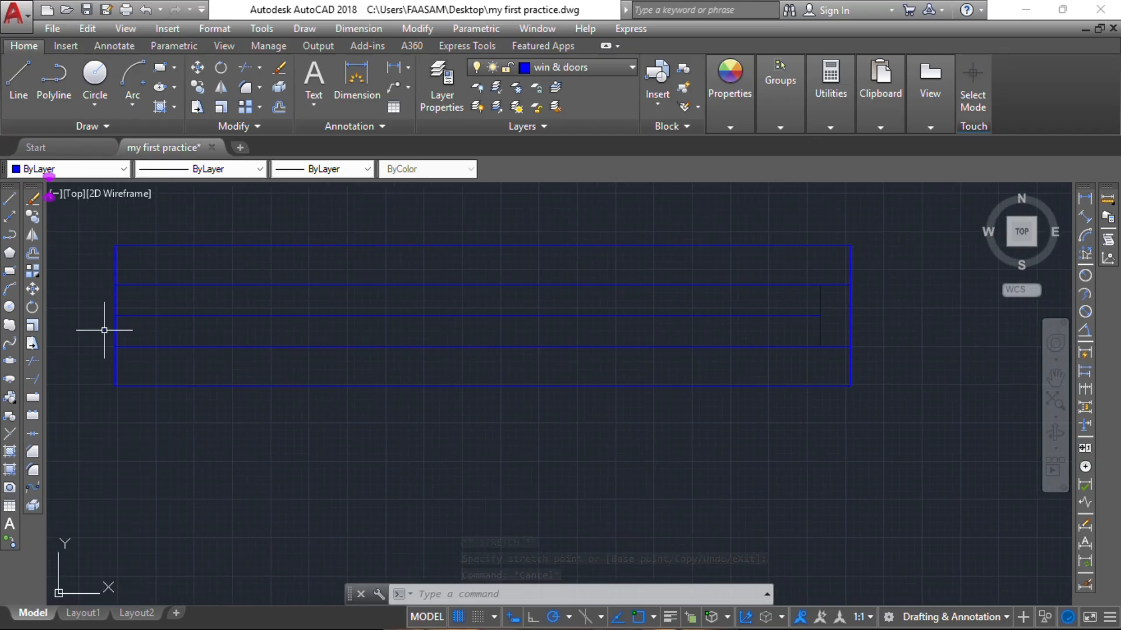
scroll(134, 351, up, 2)
scroll(133, 350, down, 2)
middle_drag(115, 334, 137, 327)
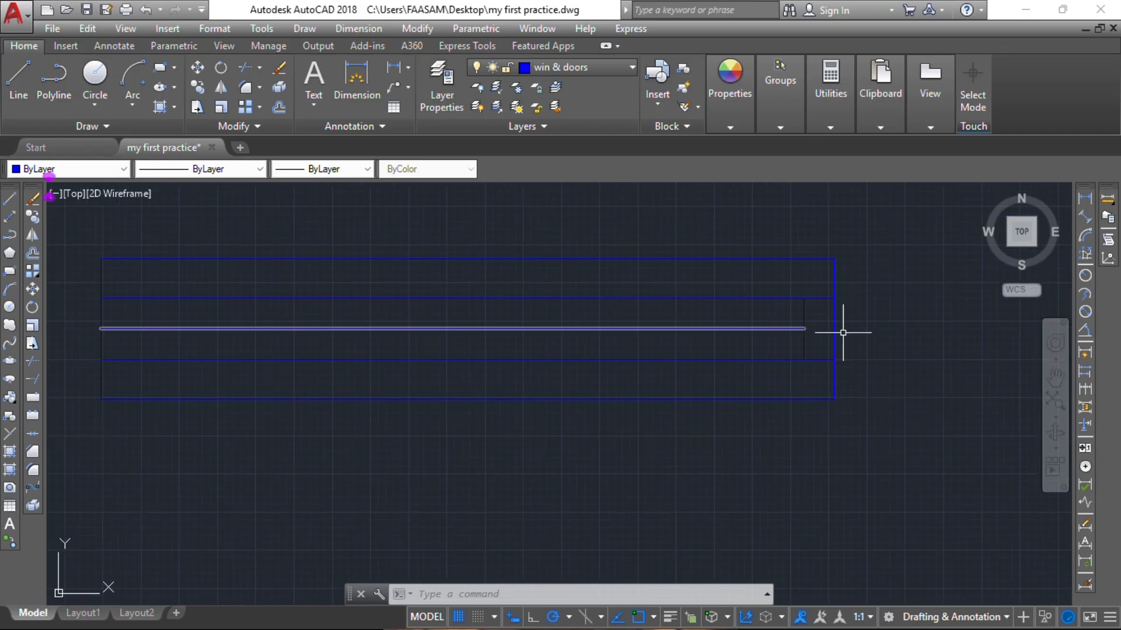
click(782, 276)
click(847, 390)
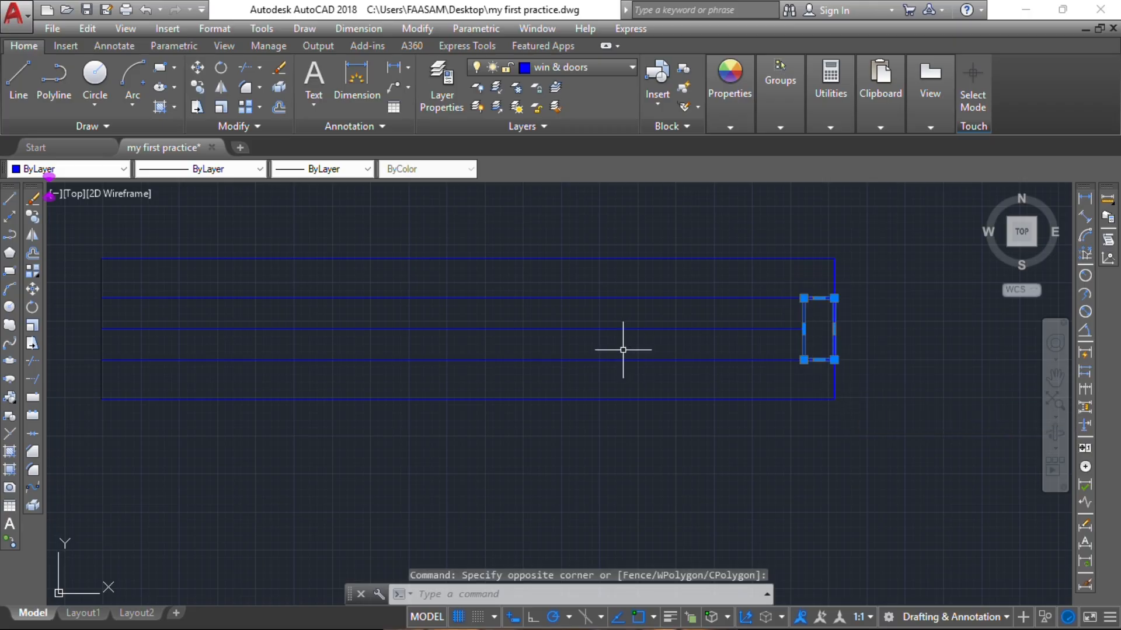
click(36, 240)
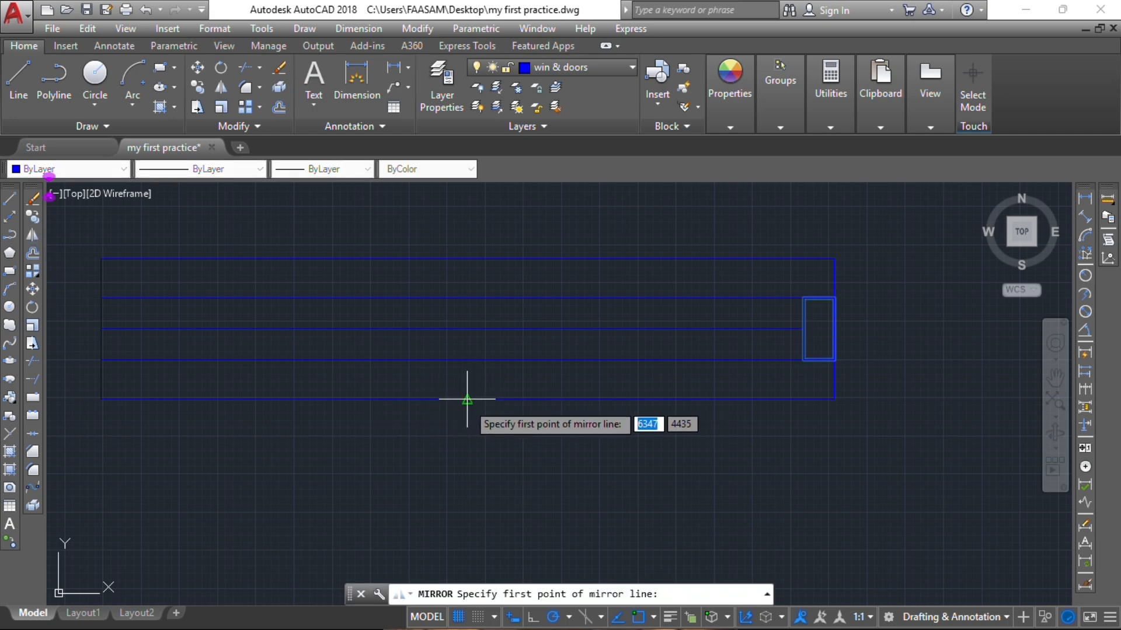
click(453, 359)
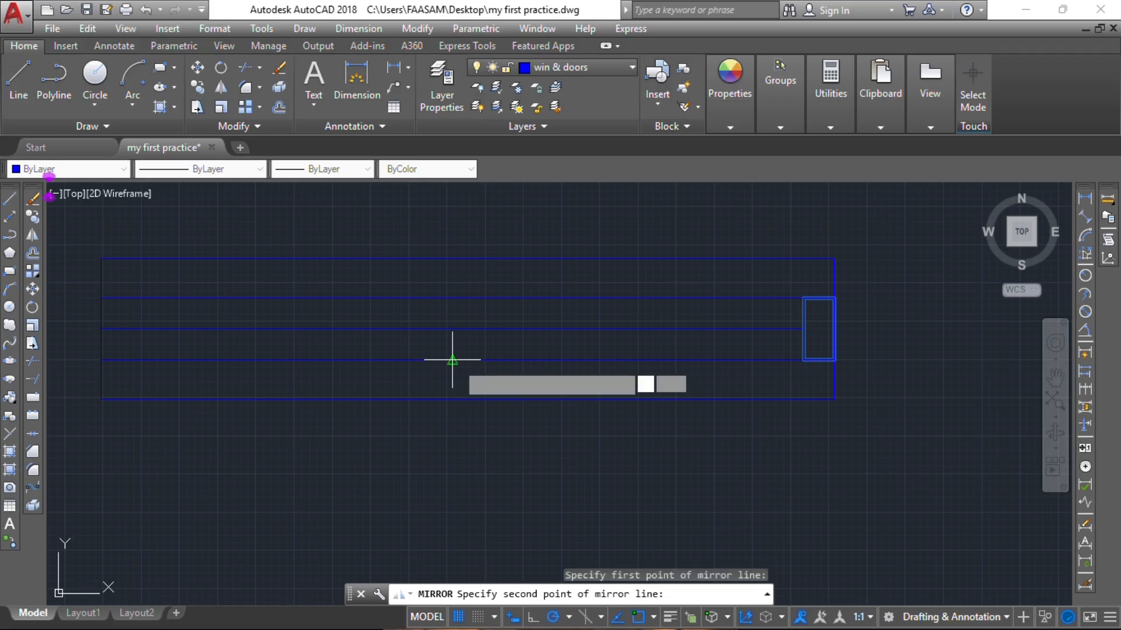
key(Escape)
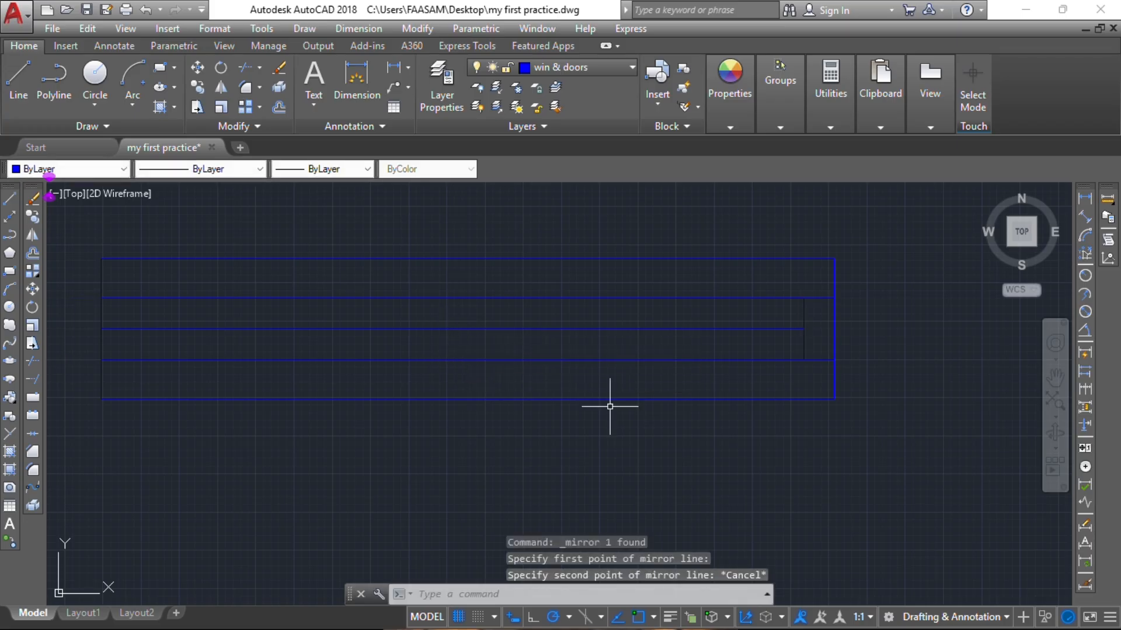
Mirror the small rectangle to the window's left end about the vertical line through the outline's bottom midpoint, keeping the original
click(803, 347)
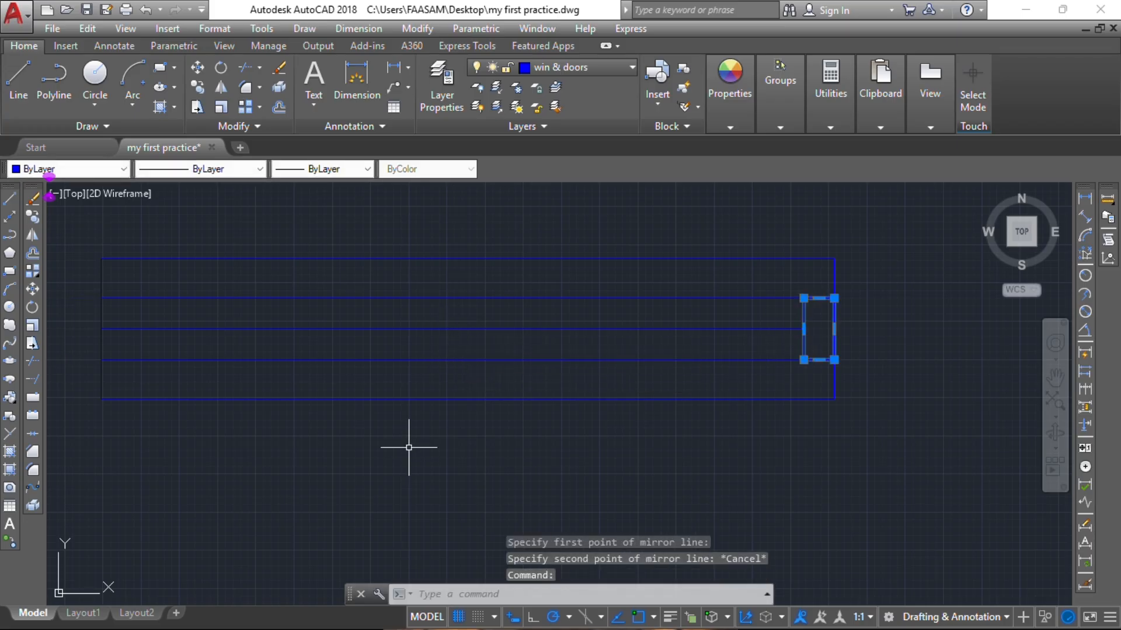
key(Return)
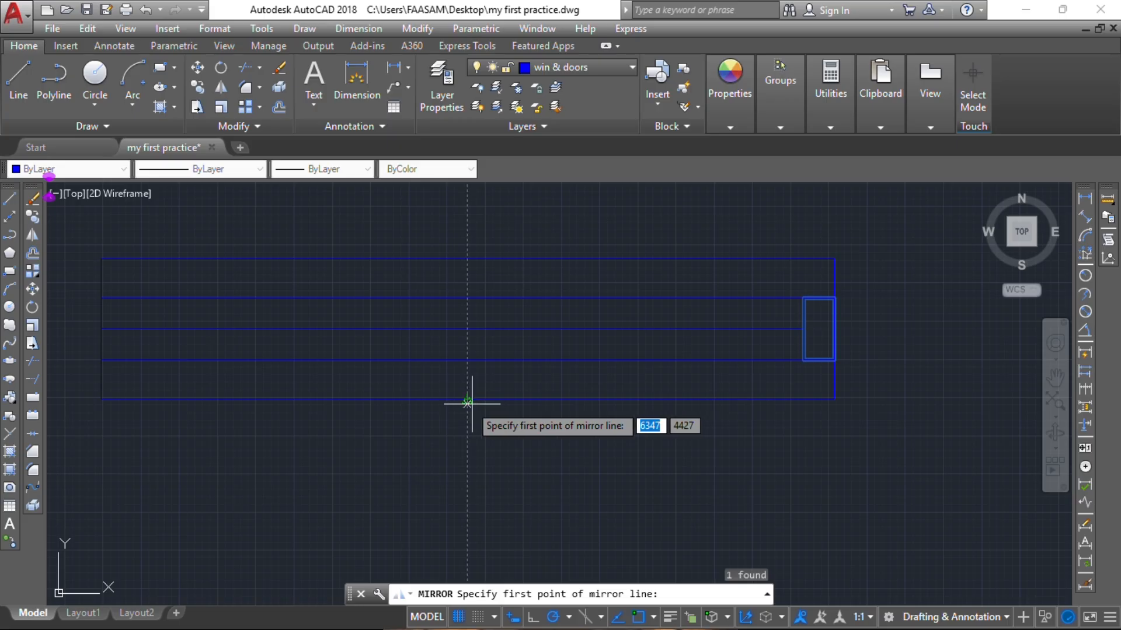
click(467, 400)
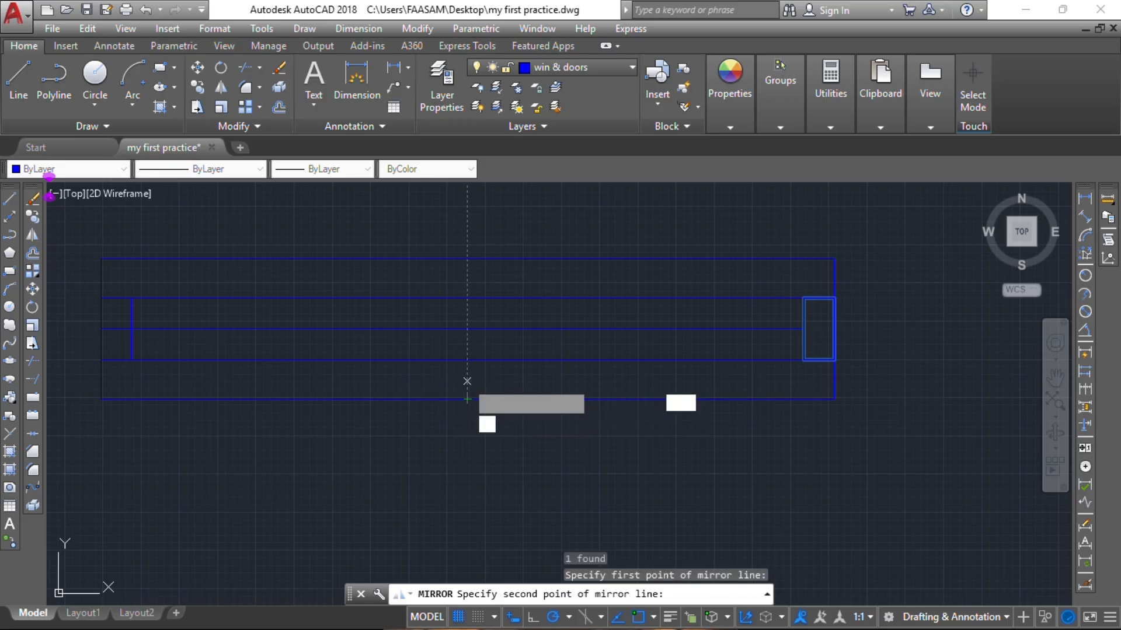
click(467, 381)
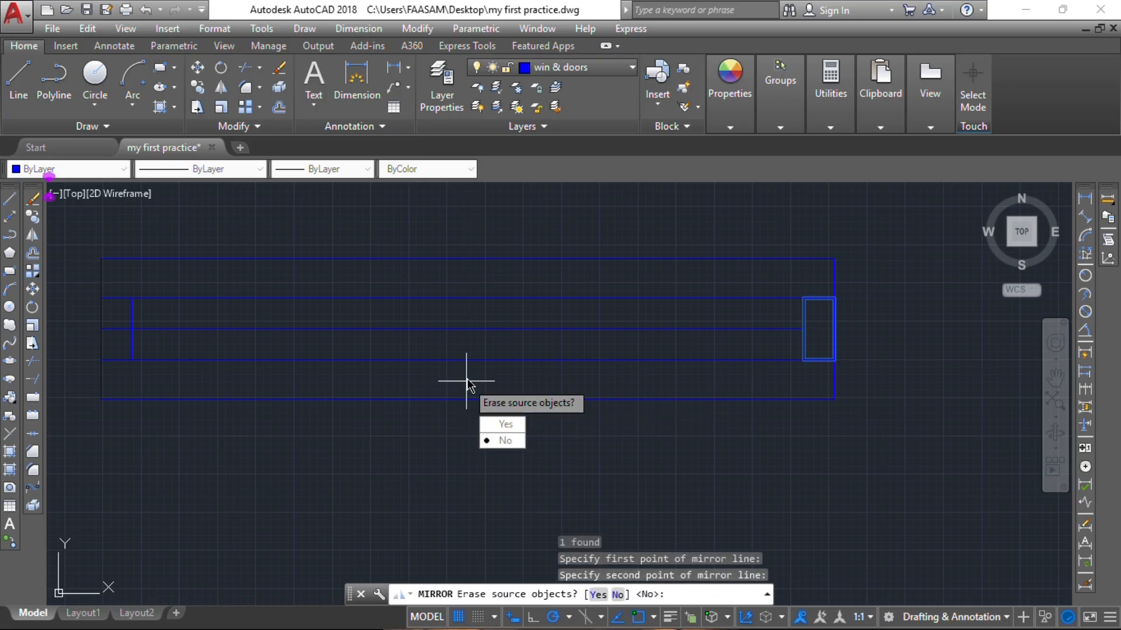
key(Return)
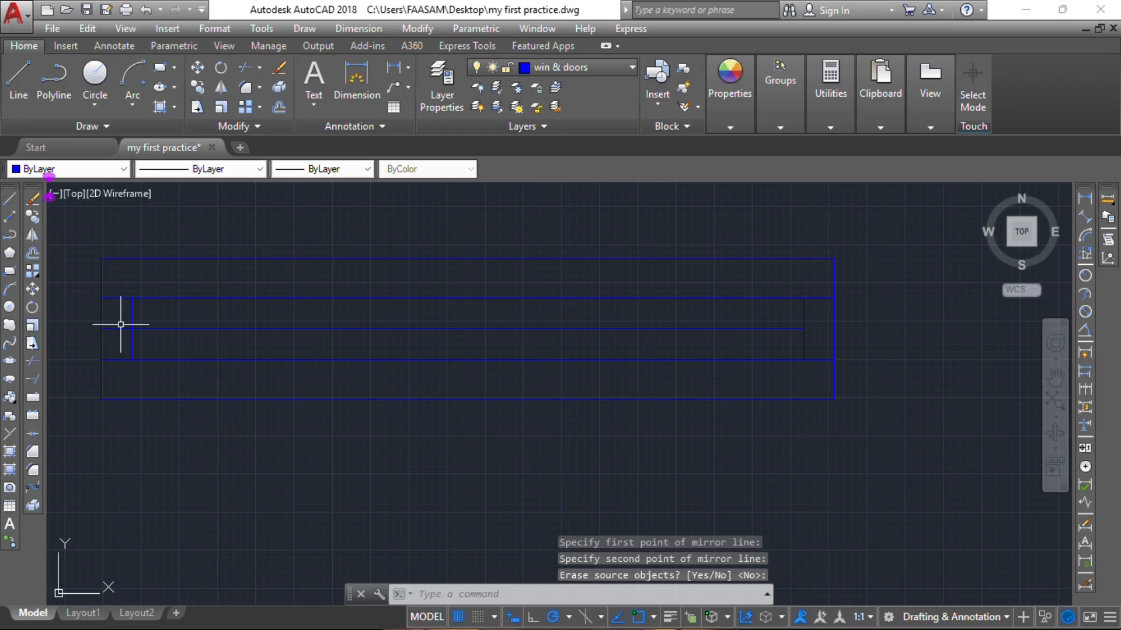
Shorten the window's three inner horizontal lines so their left ends stop at the left small rectangle's inner side
click(124, 328)
click(155, 298)
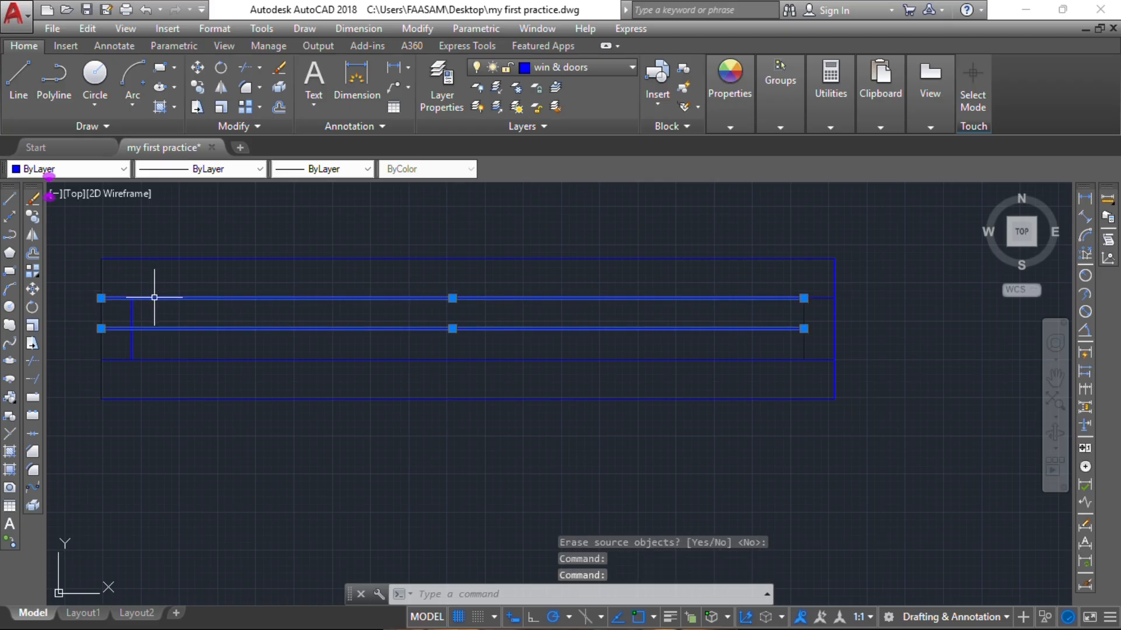
click(154, 359)
click(101, 299)
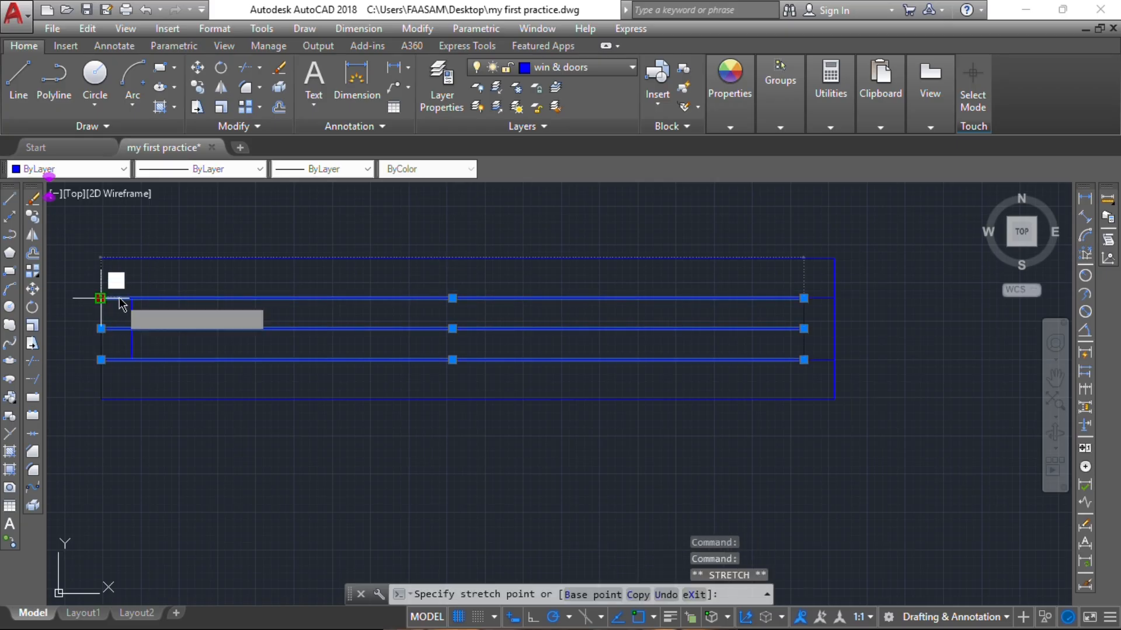
click(131, 298)
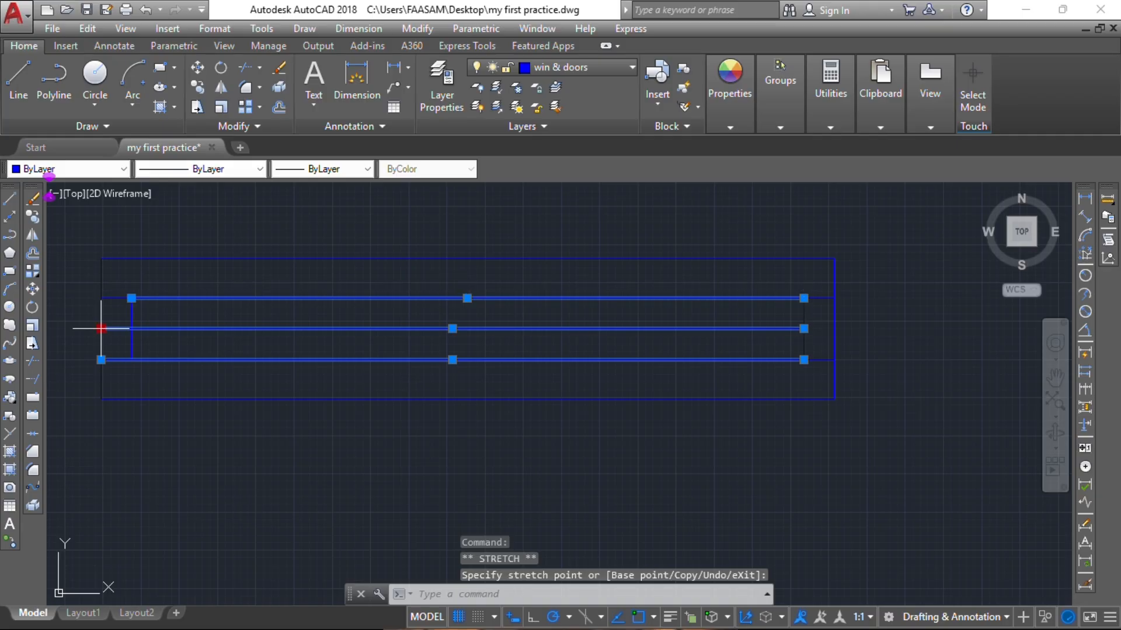
click(131, 328)
click(100, 359)
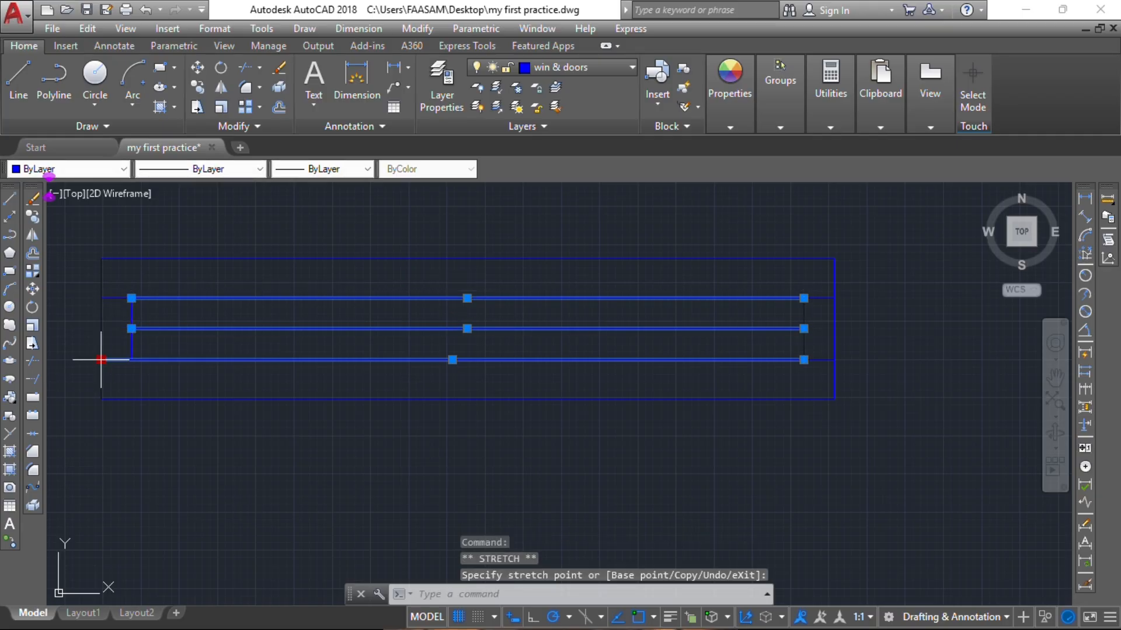
click(131, 359)
key(Escape)
scroll(233, 368, down, 5)
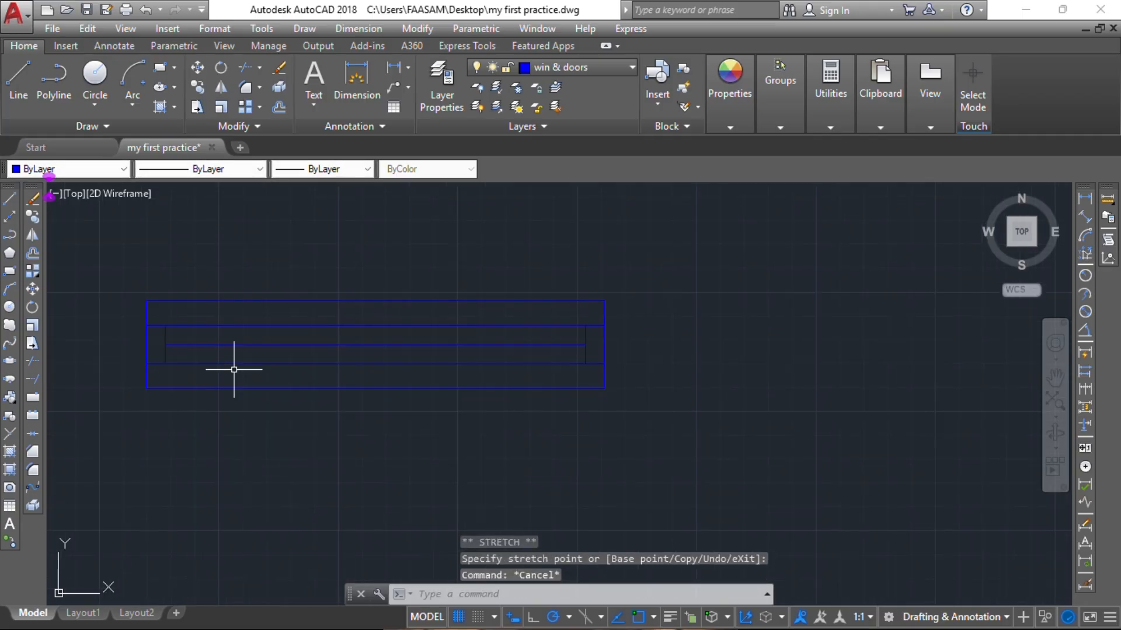
Copy the complete window symbol straight down to a spot just below the original
middle_drag(355, 371, 415, 363)
scroll(361, 312, down, 2)
middle_drag(362, 312, 456, 316)
scroll(350, 399, down, 2)
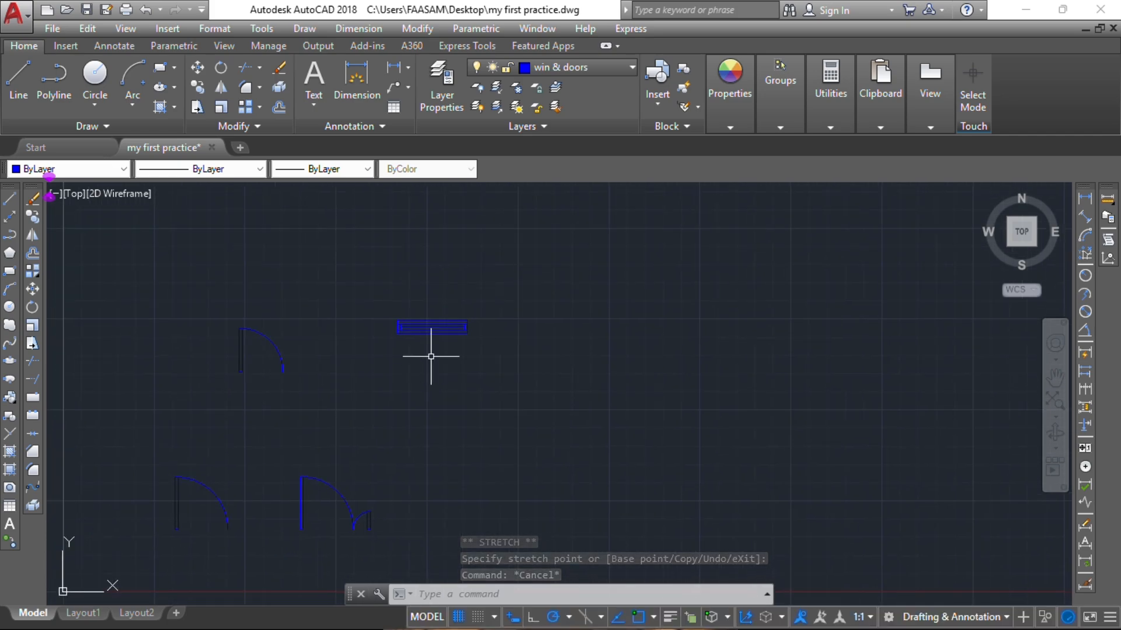
scroll(408, 332, up, 3)
scroll(395, 332, down, 2)
middle_drag(395, 332, 452, 317)
scroll(498, 318, up, 2)
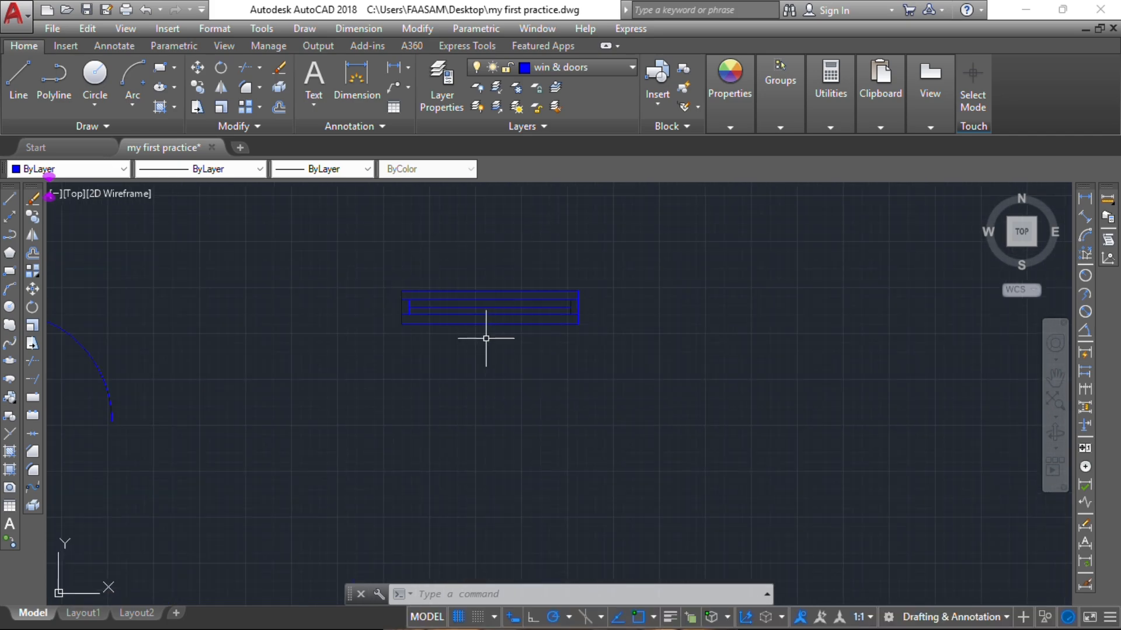
scroll(499, 352, down, 2)
middle_drag(498, 353, 555, 355)
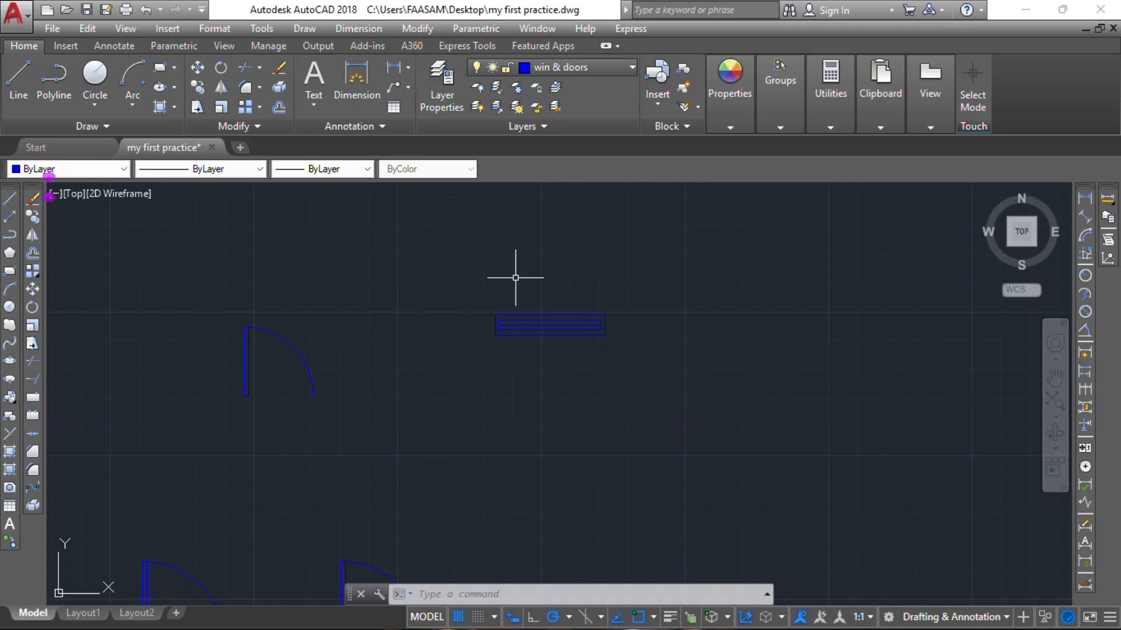
click(440, 270)
click(692, 432)
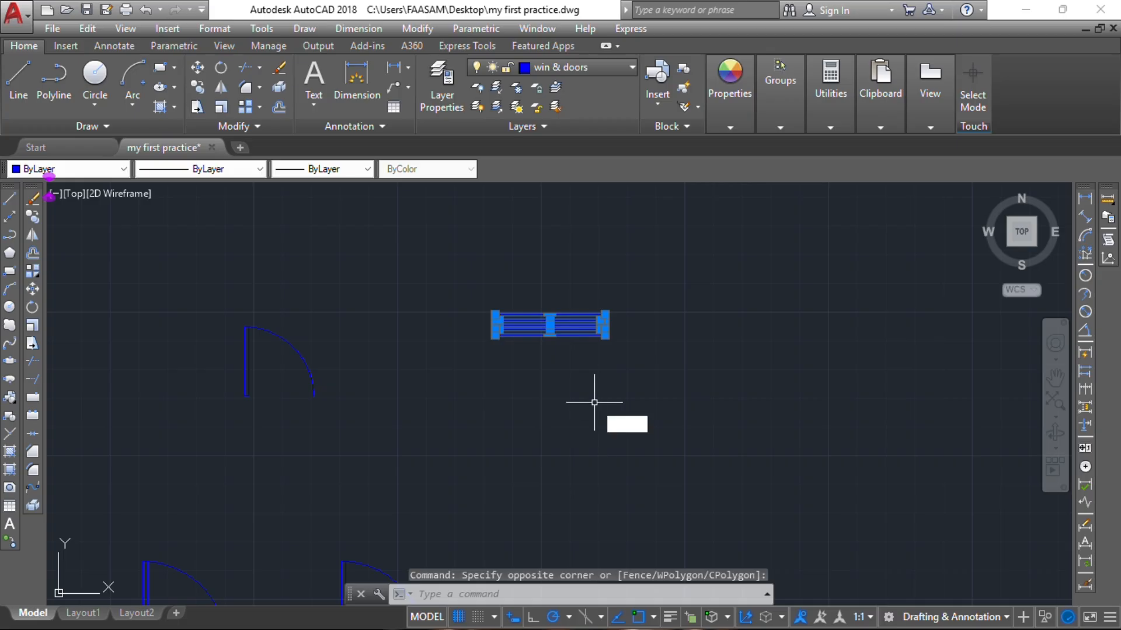
text(co)
key(Return)
click(542, 354)
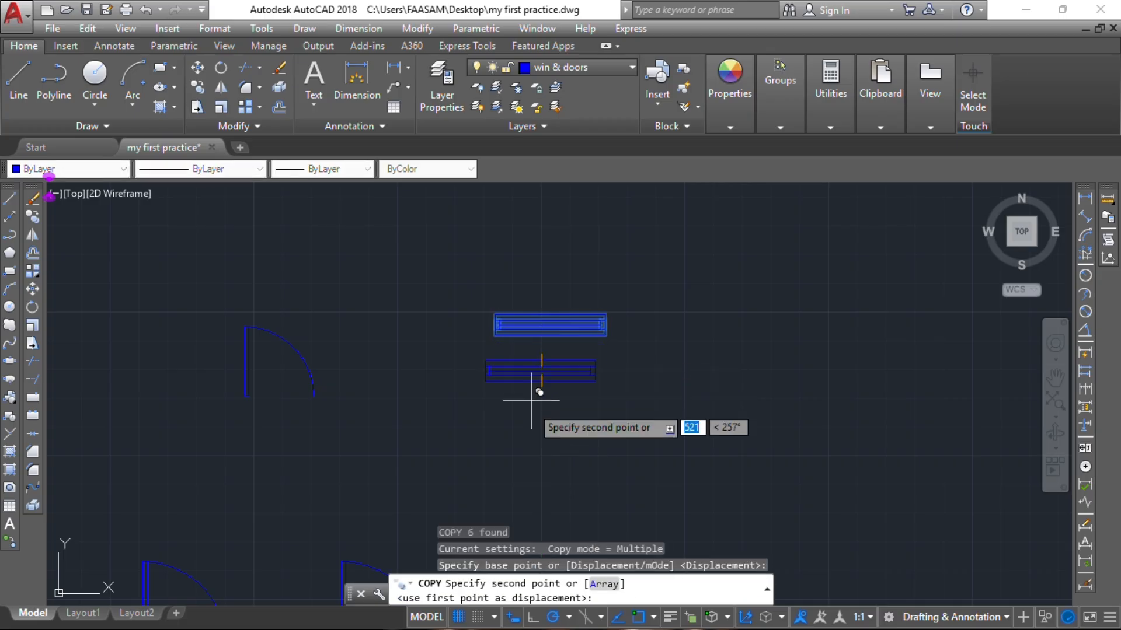
click(541, 421)
key(Escape)
key(Escape)
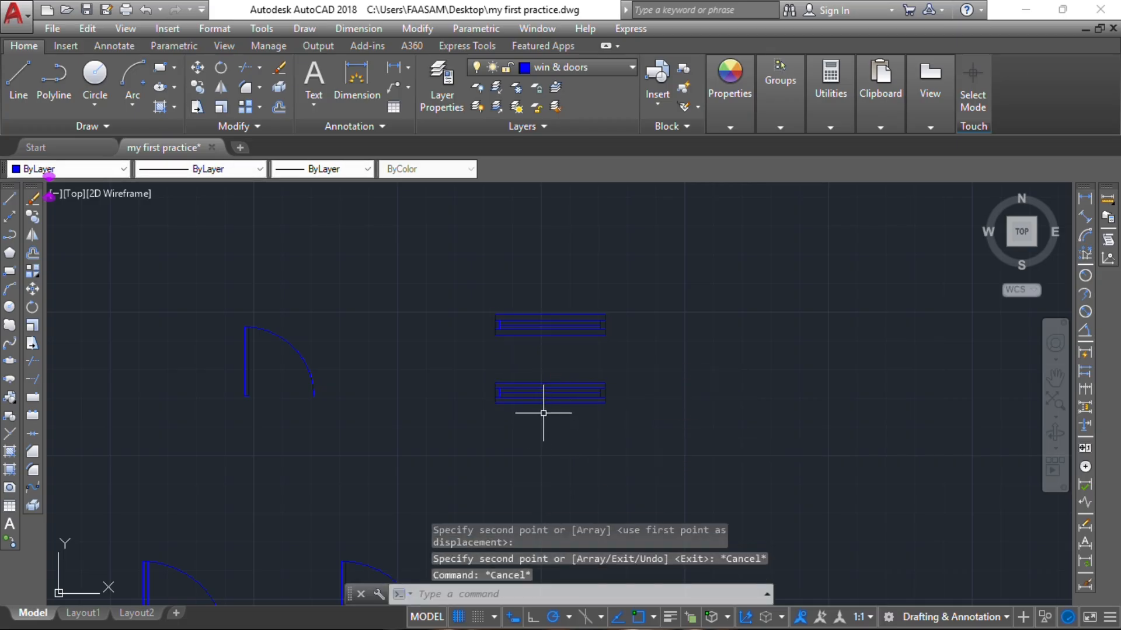
Stretch the right side of the lower window copy's outline 300 inward
scroll(534, 400, up, 6)
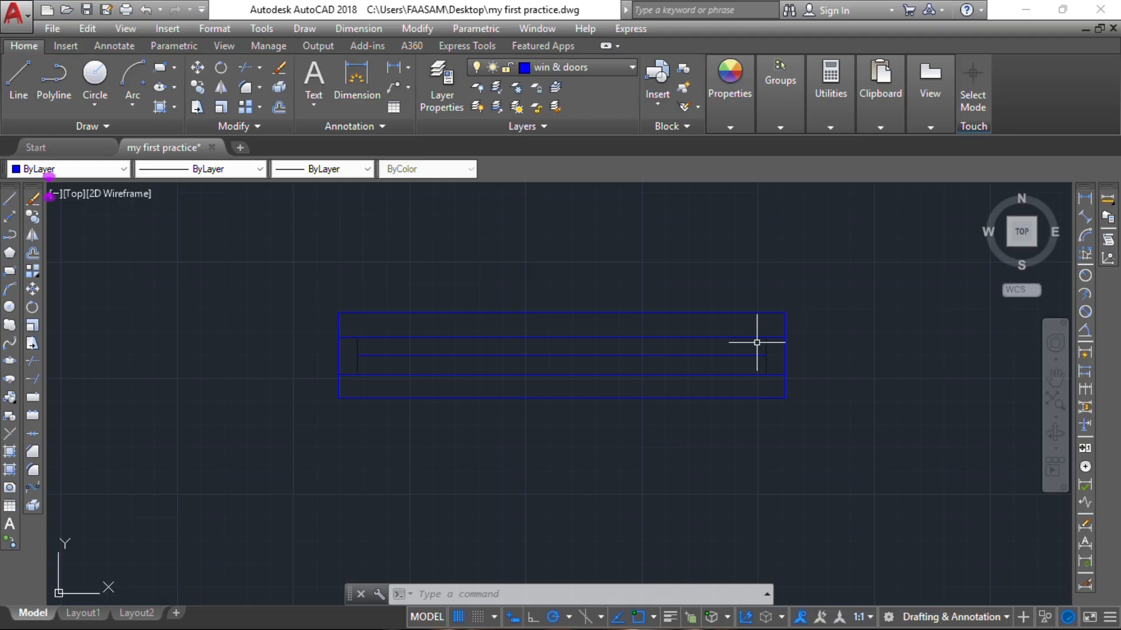
click(783, 388)
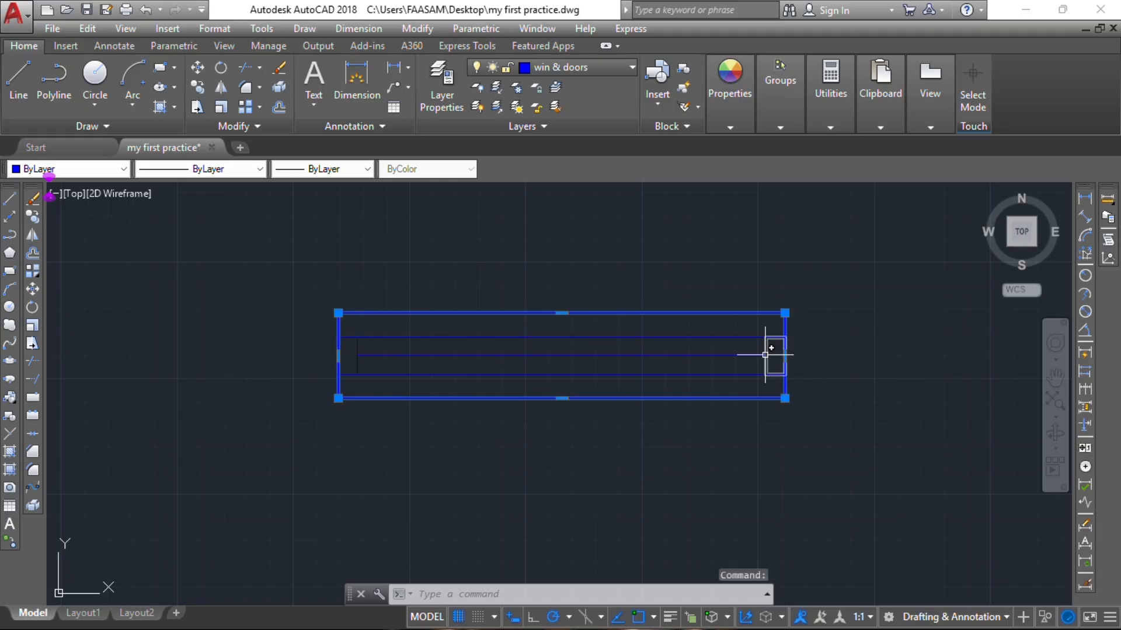
click(784, 355)
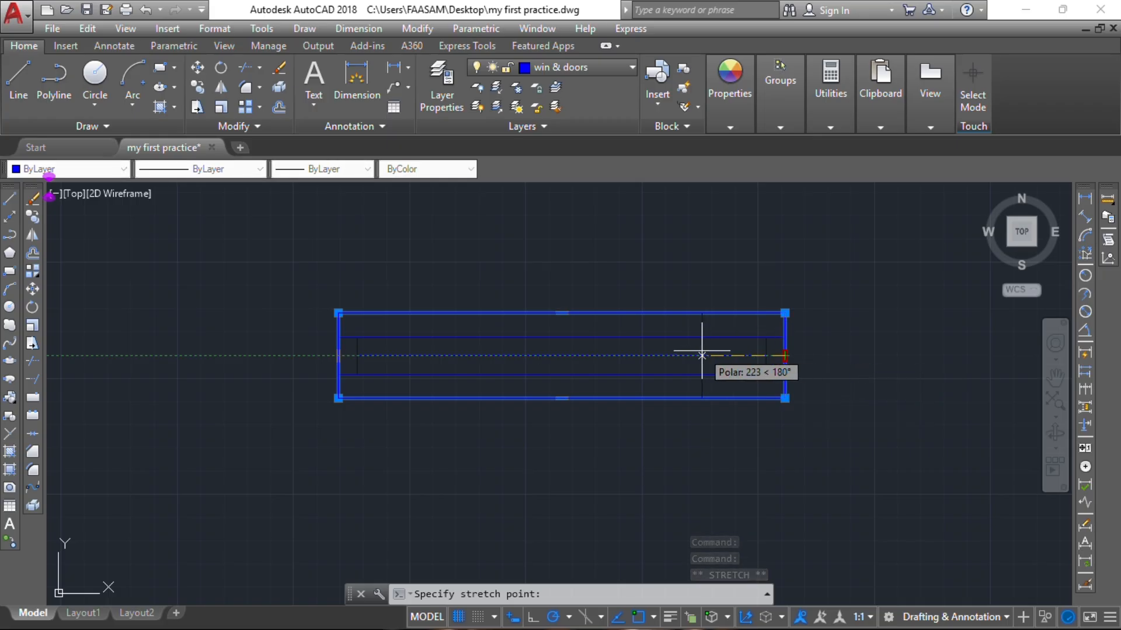
text(300)
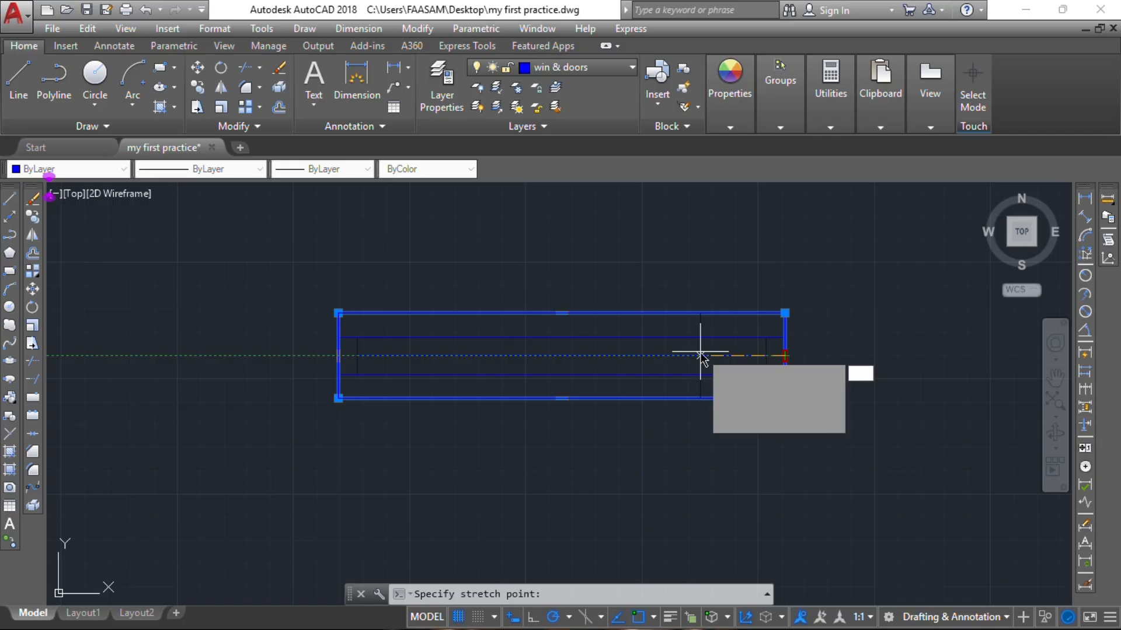
key(Return)
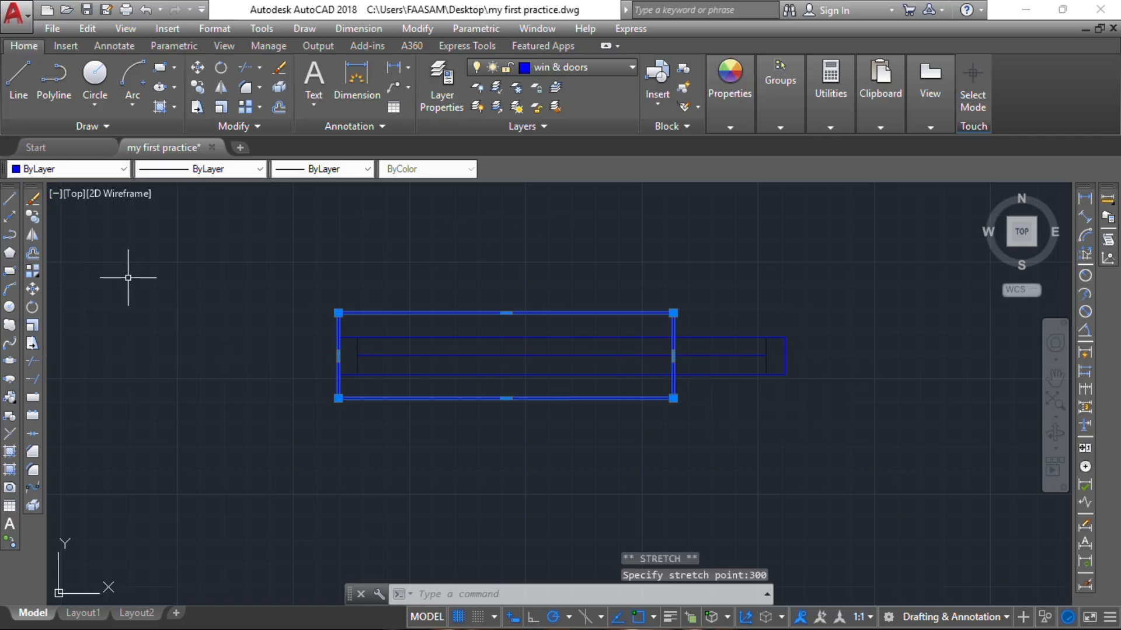
Stretch the left side of the lower window copy's outline 300 inward
click(338, 356)
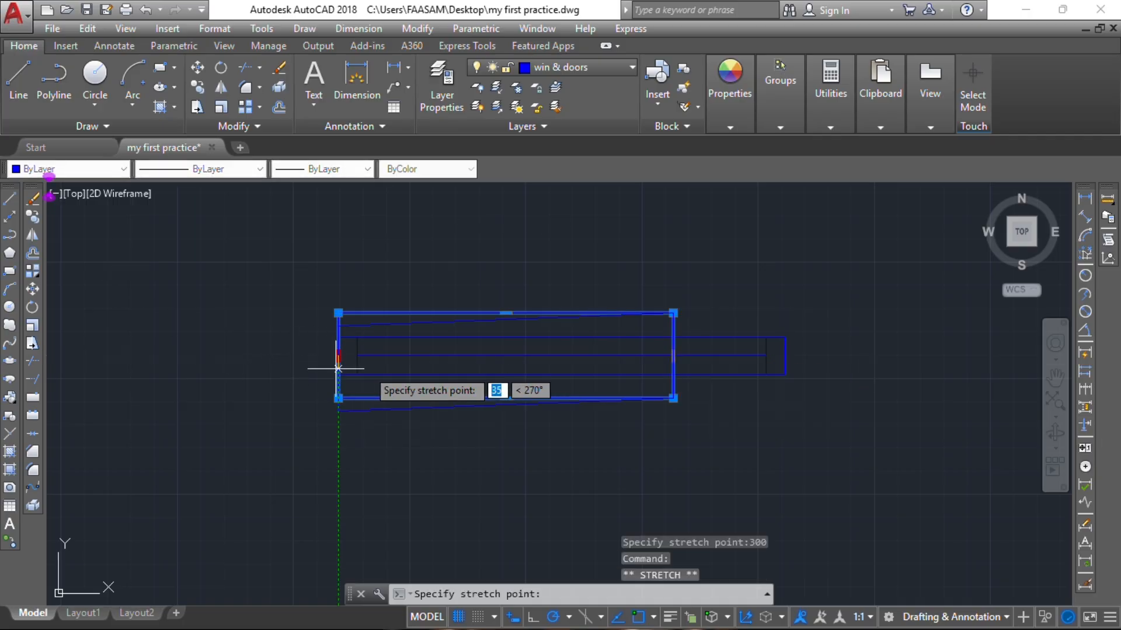
text(300)
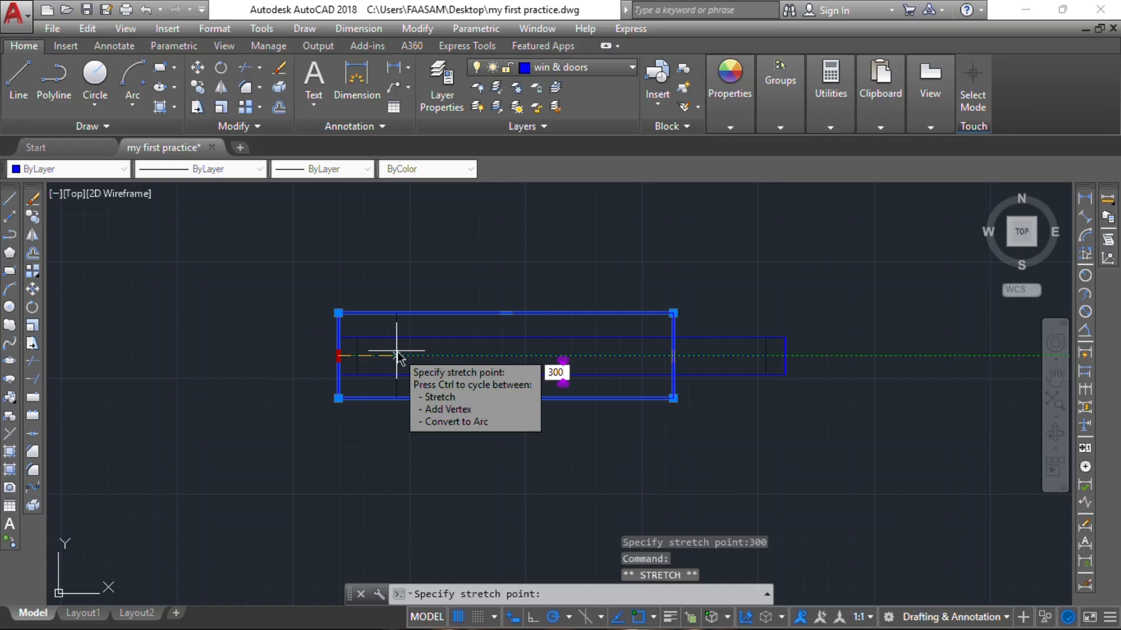
key(Return)
key(Escape)
key(Escape)
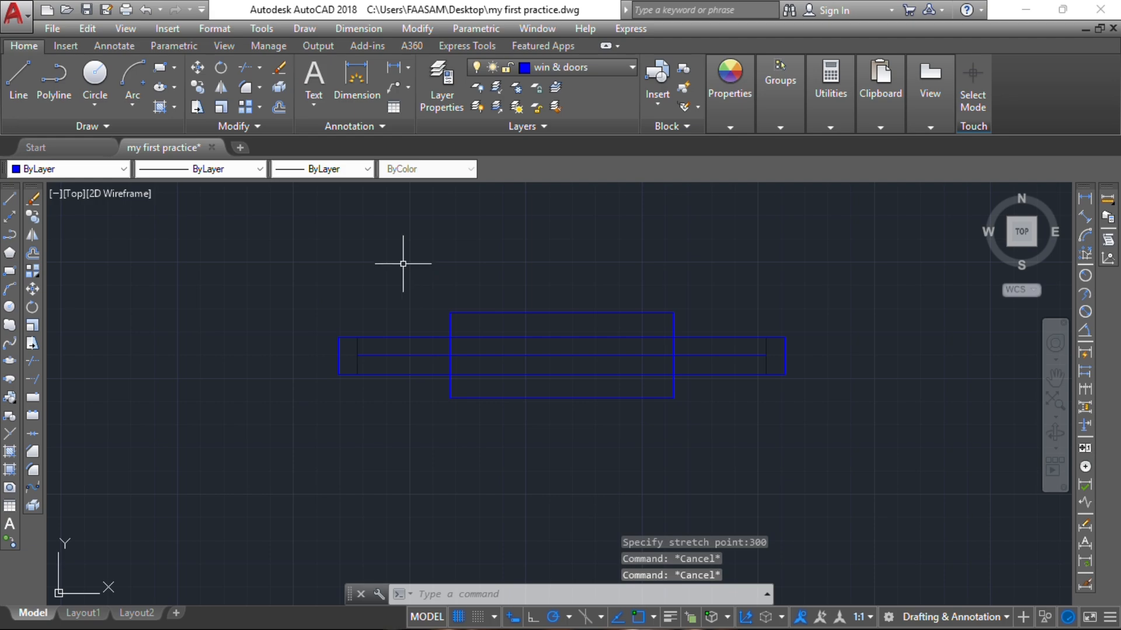
text(l)
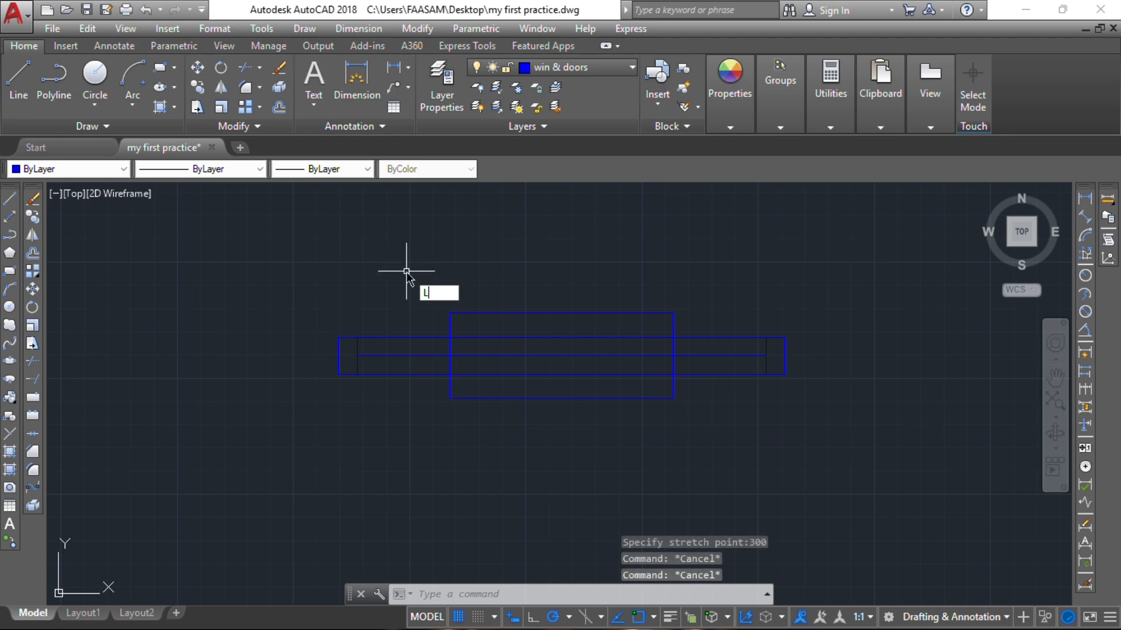
key(Return)
click(404, 269)
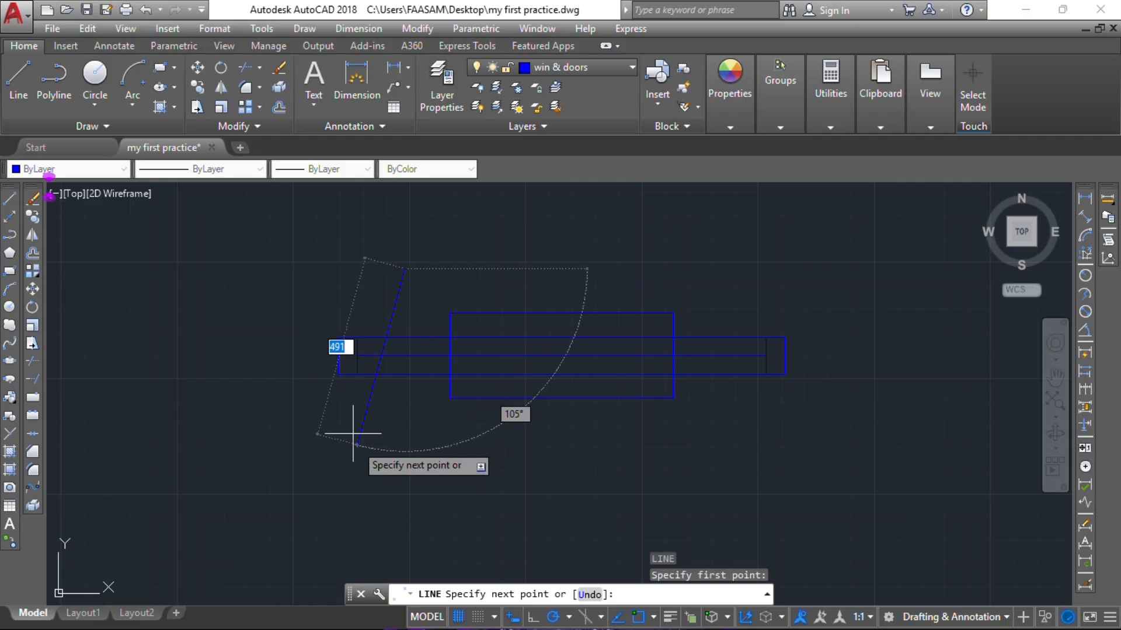
key(Escape)
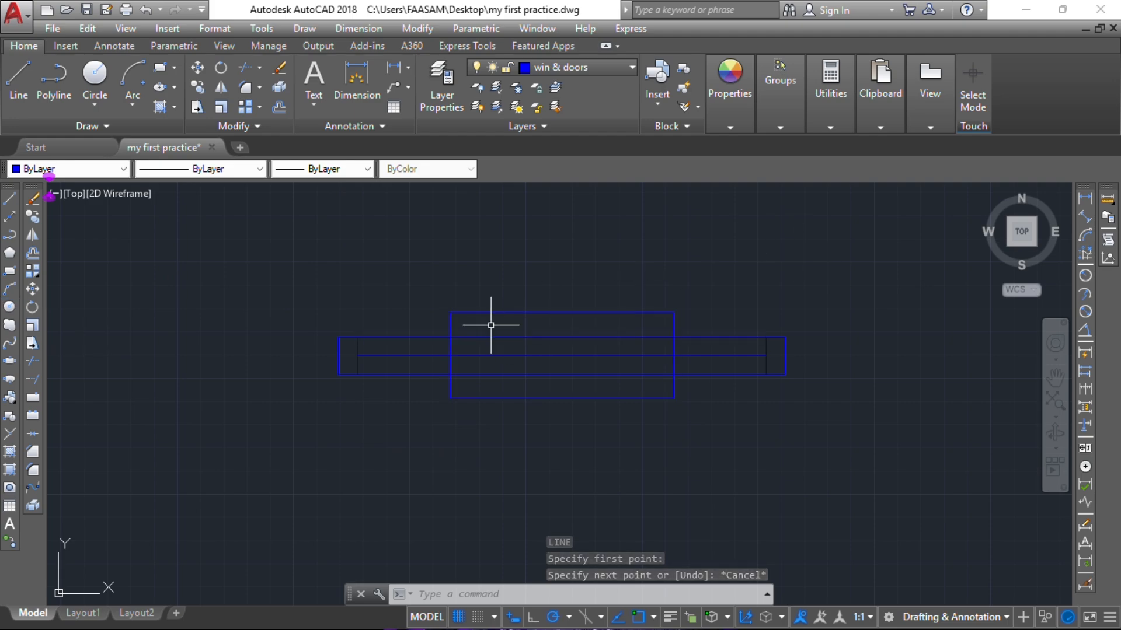
Measure the length of the narrowed window outline along its upper edge
text(dist)
key(Return)
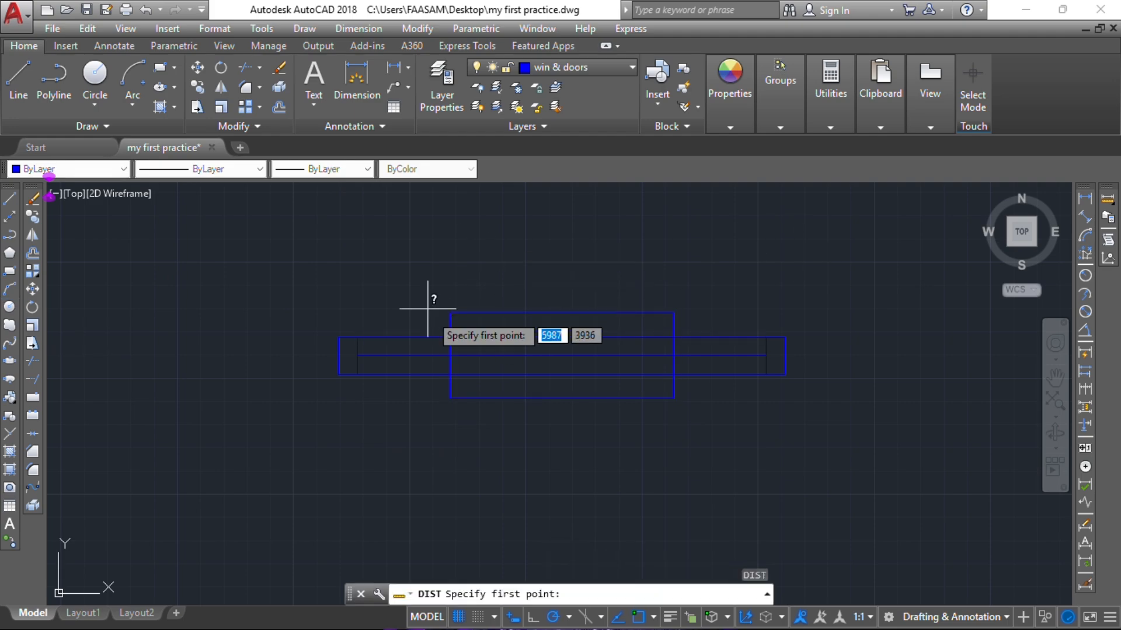
click(450, 313)
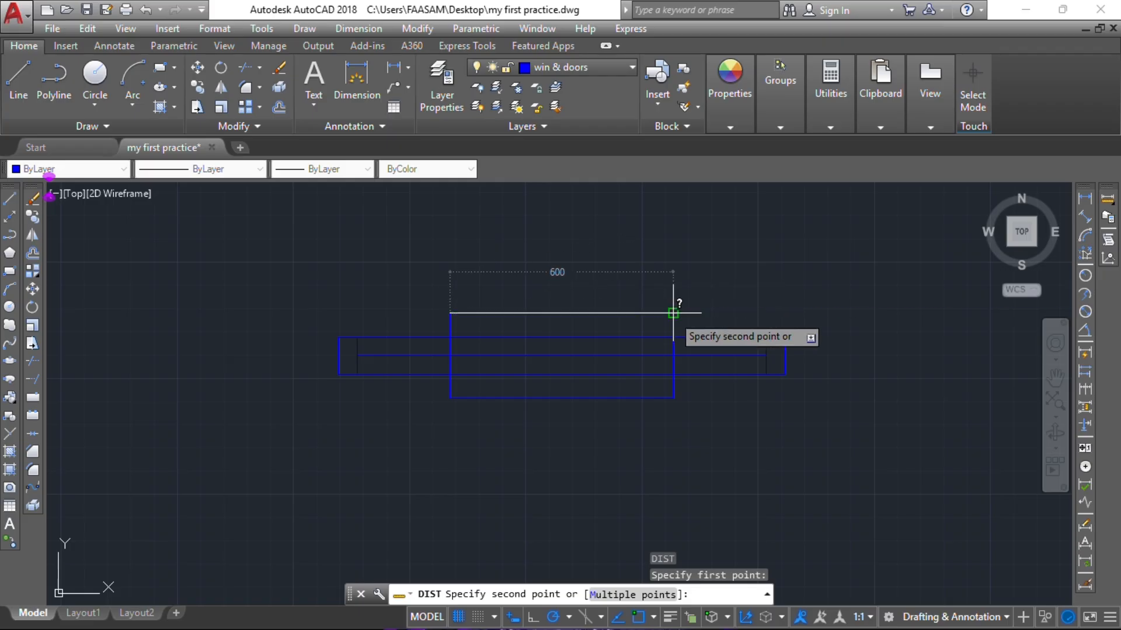
key(Escape)
Move the left small rectangle horizontally so its outer side lies on the narrowed outline's left side
click(290, 309)
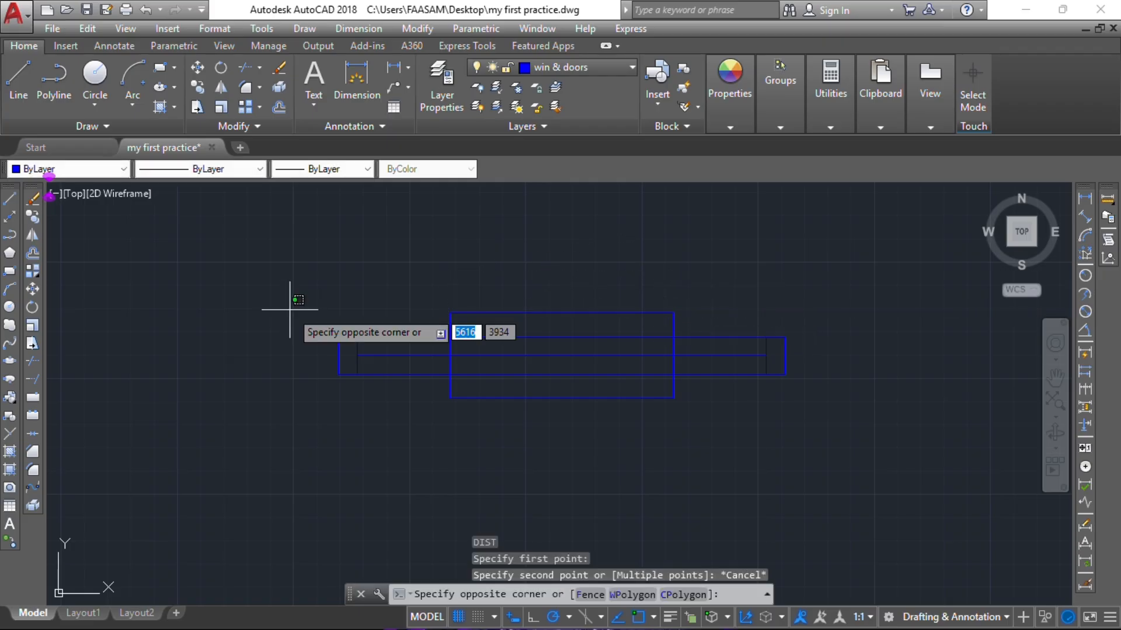
click(369, 401)
text(m)
key(Return)
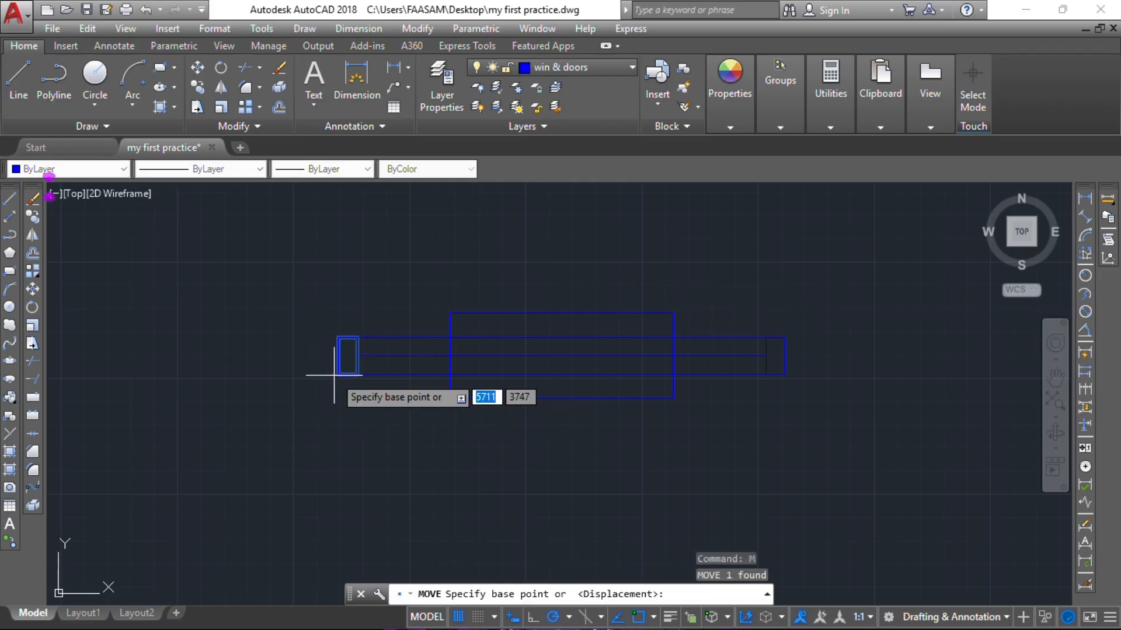
click(339, 375)
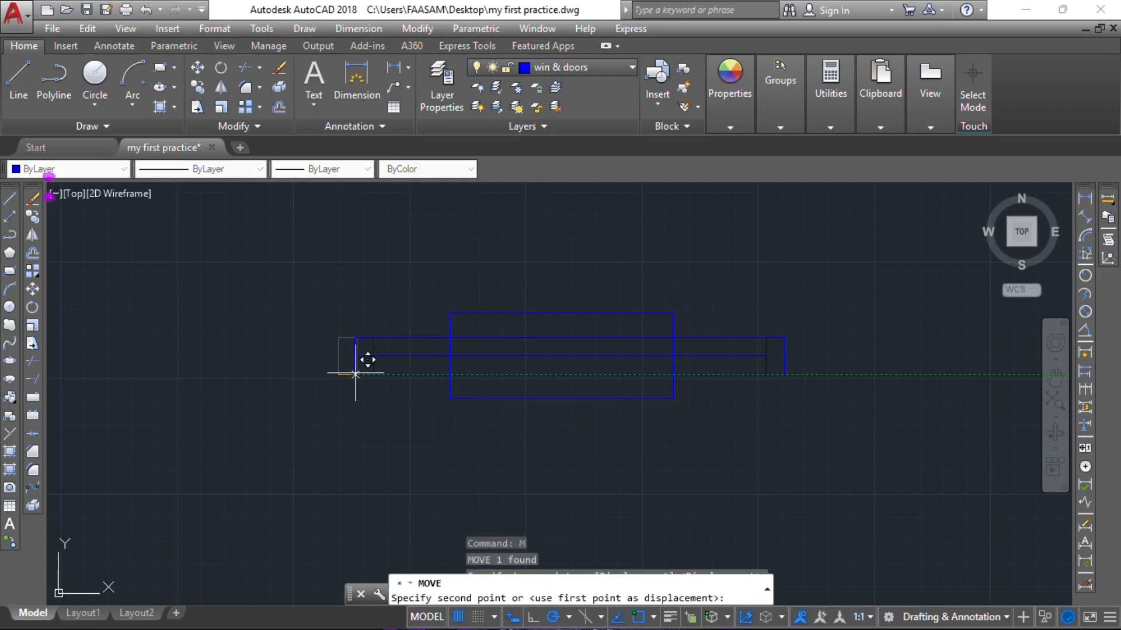
click(450, 375)
Move the right small rectangle horizontally so its outer side lies on the narrowed outline's right side
click(751, 318)
click(813, 414)
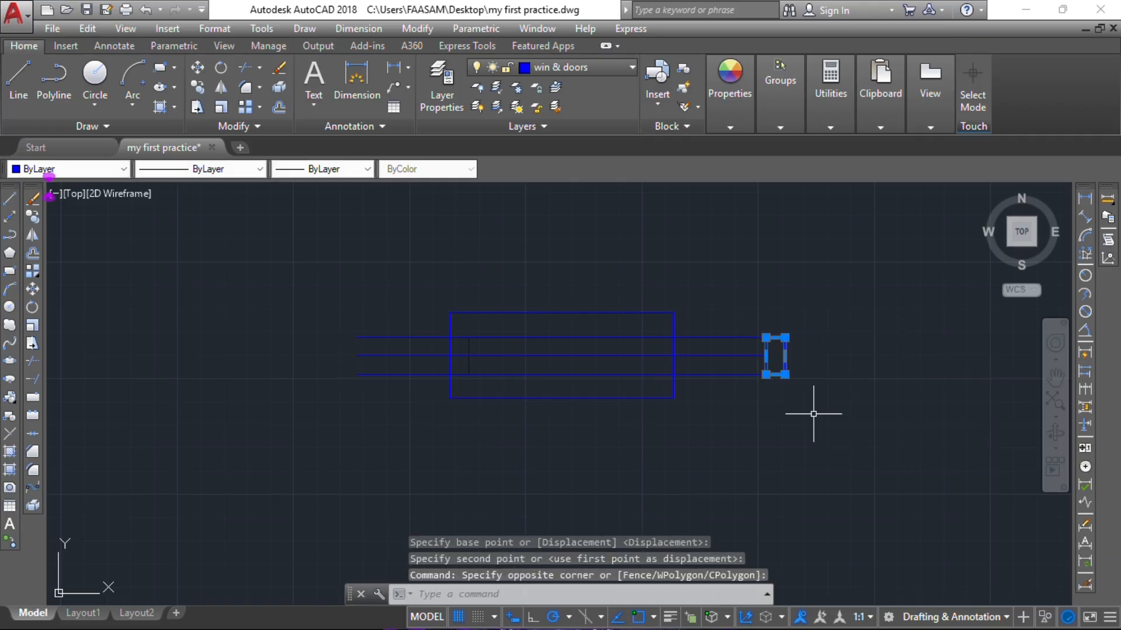
text(m)
key(Return)
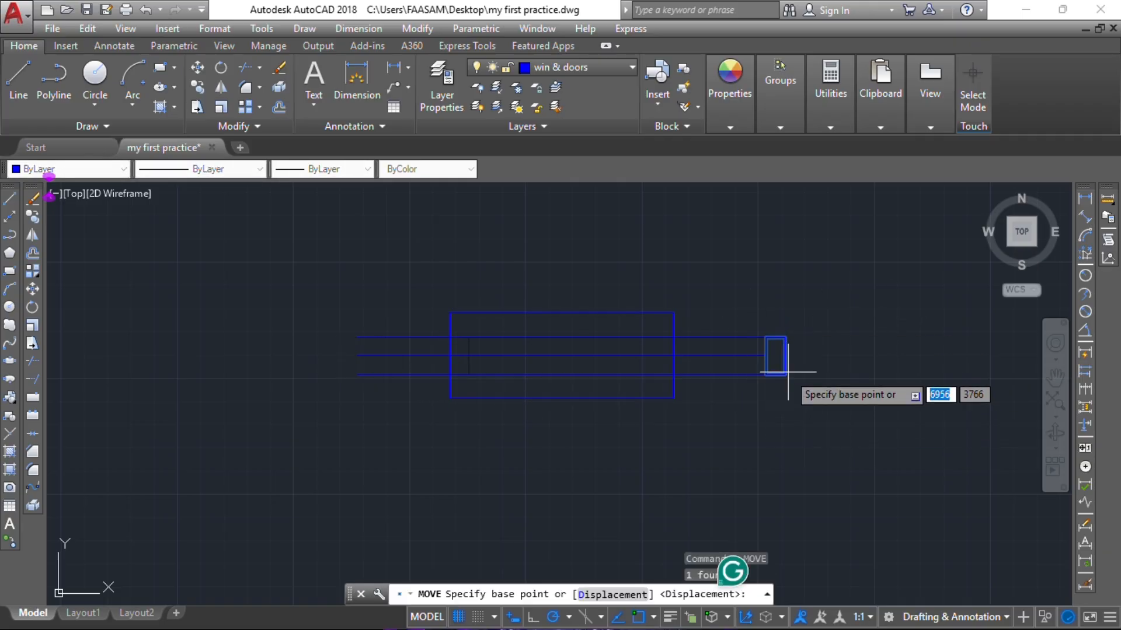
click(785, 375)
key(Escape)
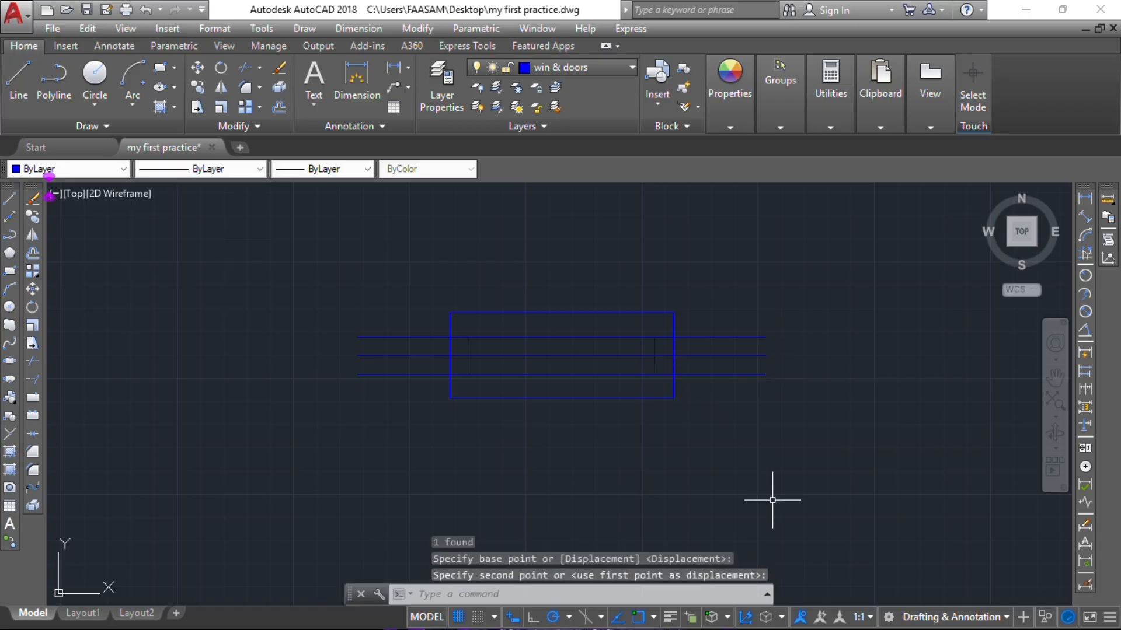
Shorten the narrowed window's three inner horizontal lines so their right ends stop at the right small rectangle's inner side
click(758, 415)
click(716, 255)
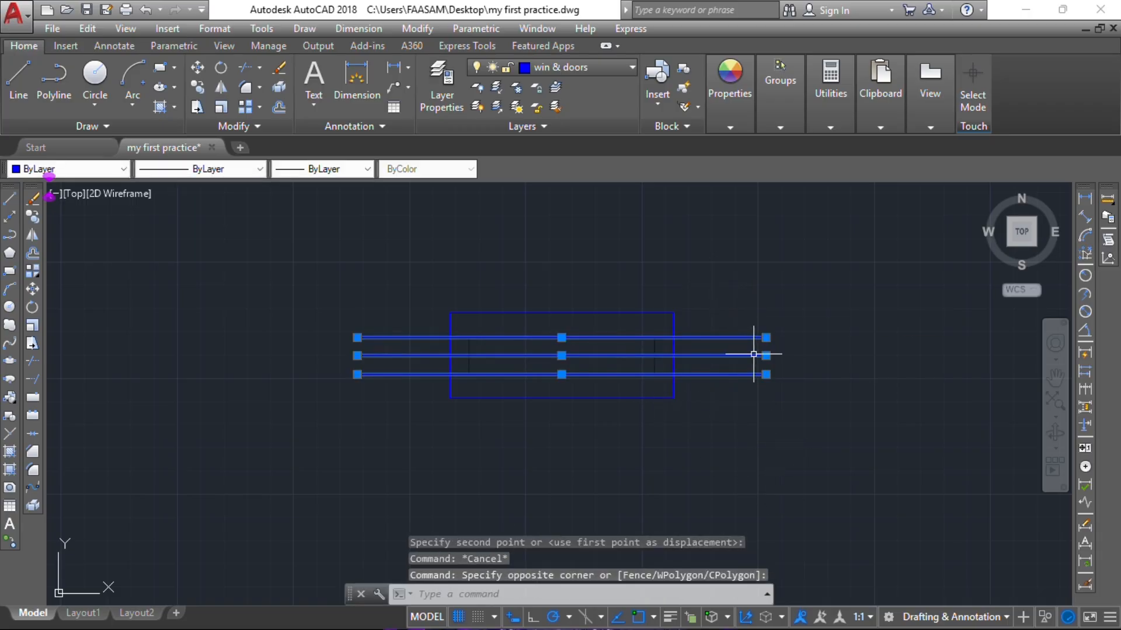
click(765, 337)
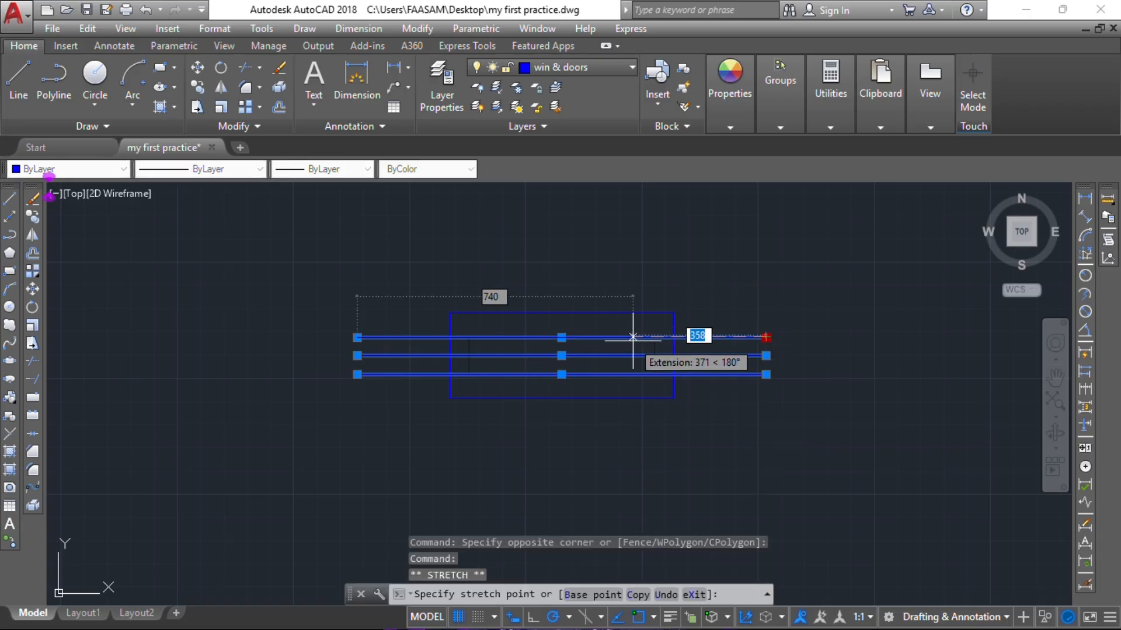
click(652, 338)
click(766, 355)
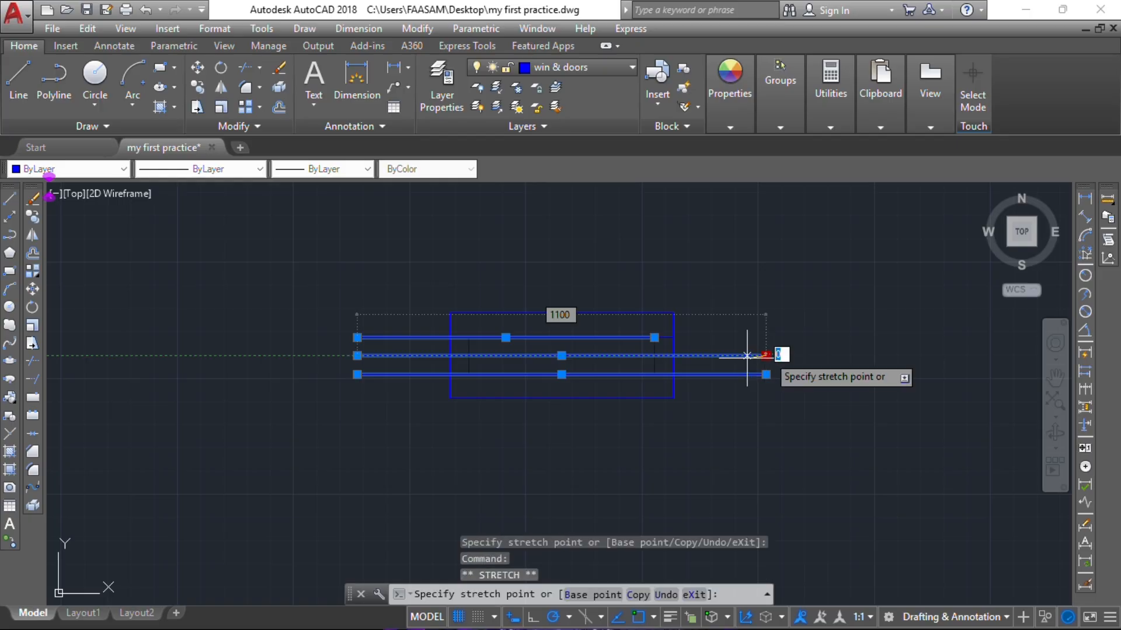
click(654, 356)
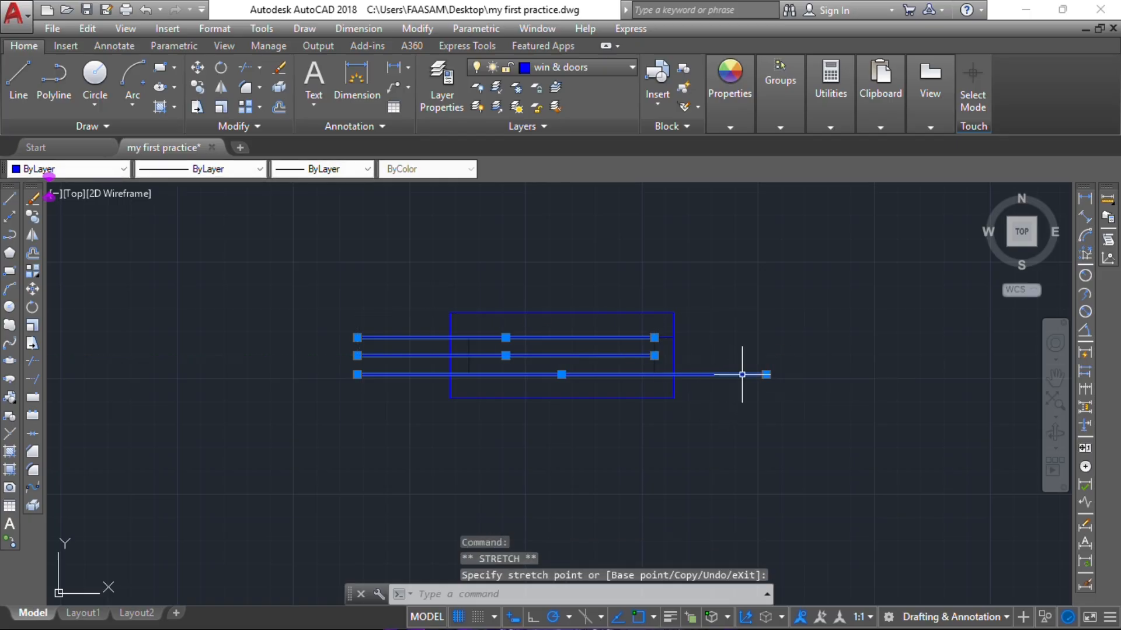
click(766, 374)
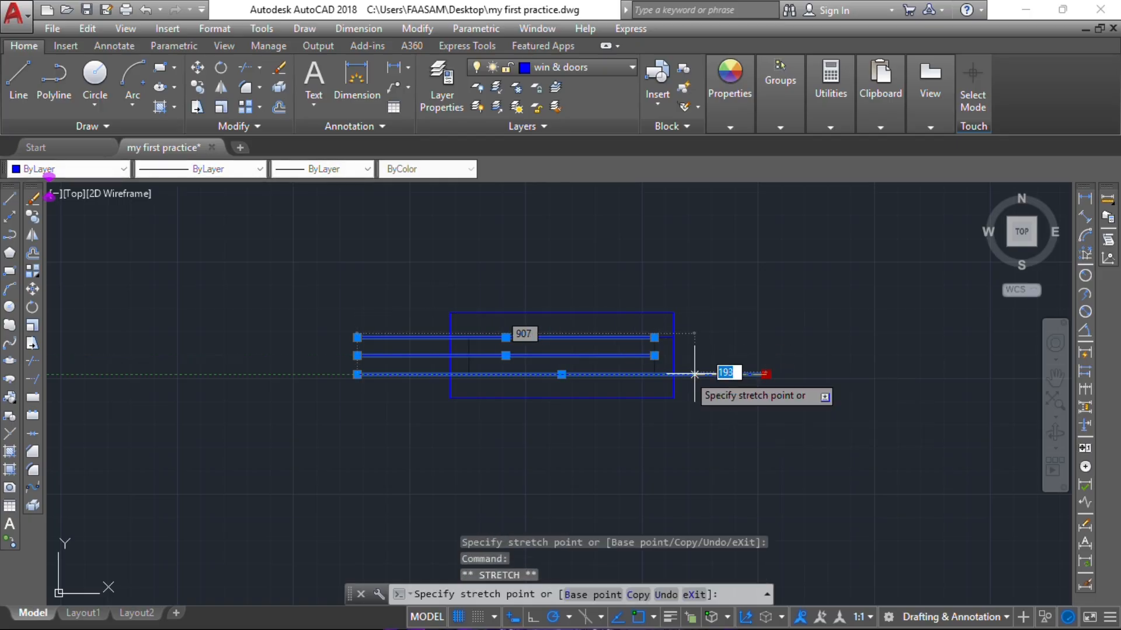
click(655, 374)
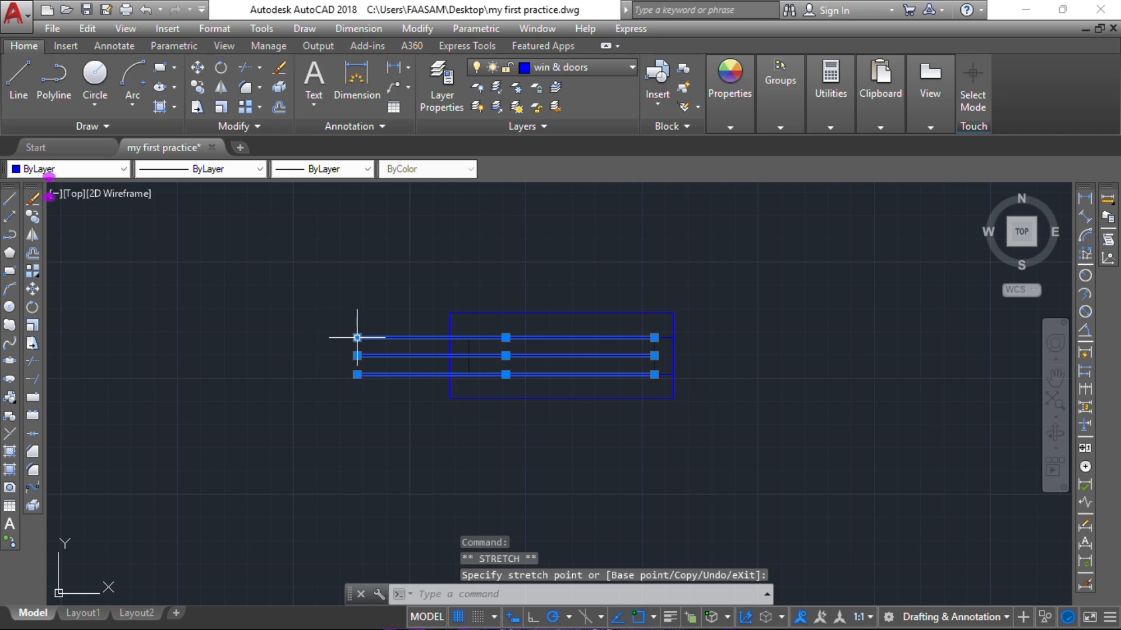
Shorten the narrowed window's three inner lines so their left ends stop at the left small rectangle's inner side
click(469, 337)
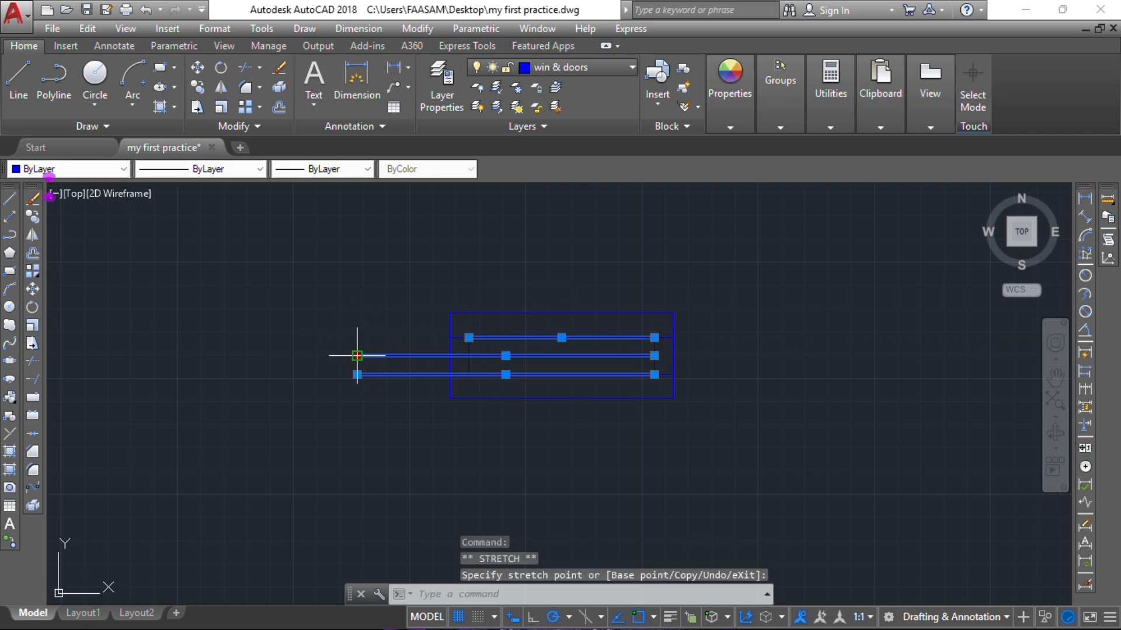
click(469, 356)
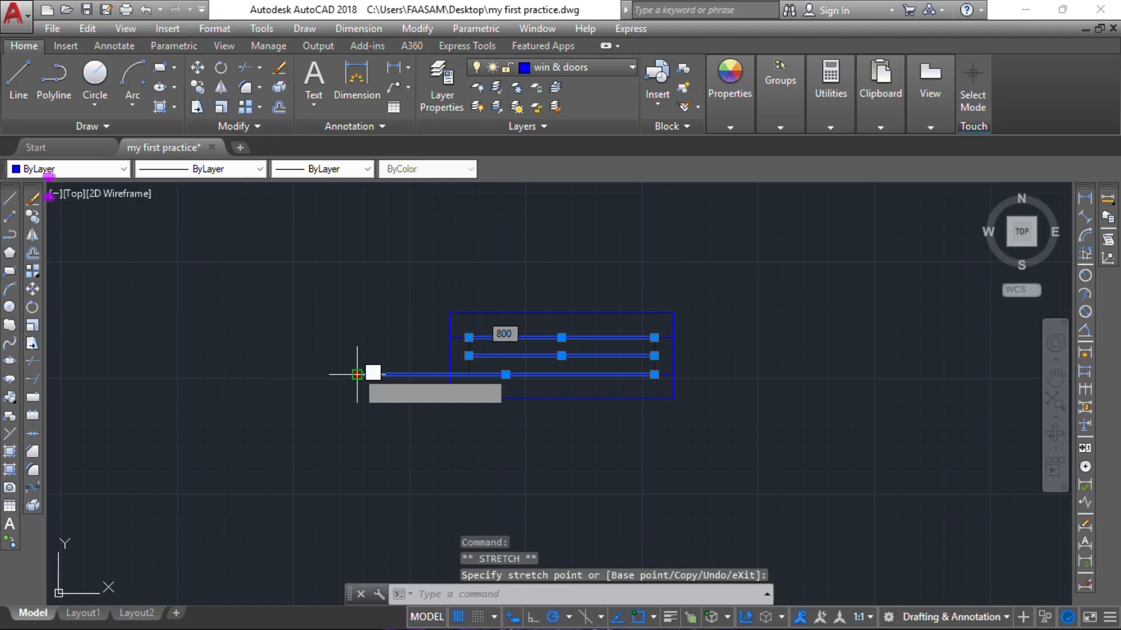
click(468, 371)
key(Escape)
key(Escape)
key(Escape)
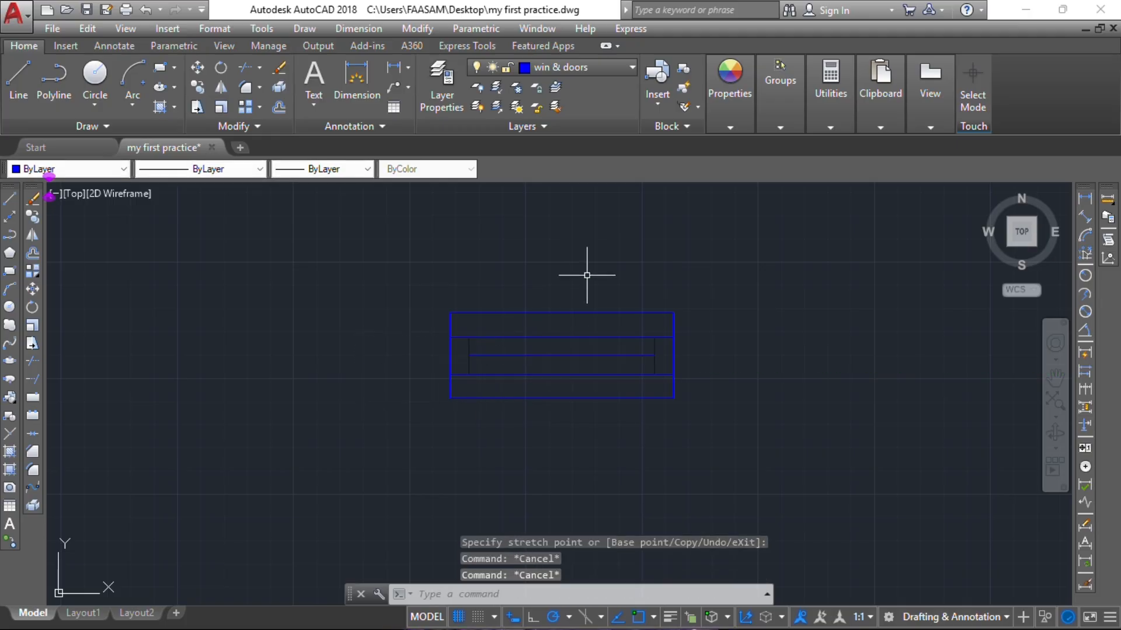
scroll(475, 295, down, 5)
mouse_move(520, 295)
middle_down()
mouse_move(539, 257)
mouse_move(565, 321)
middle_up()
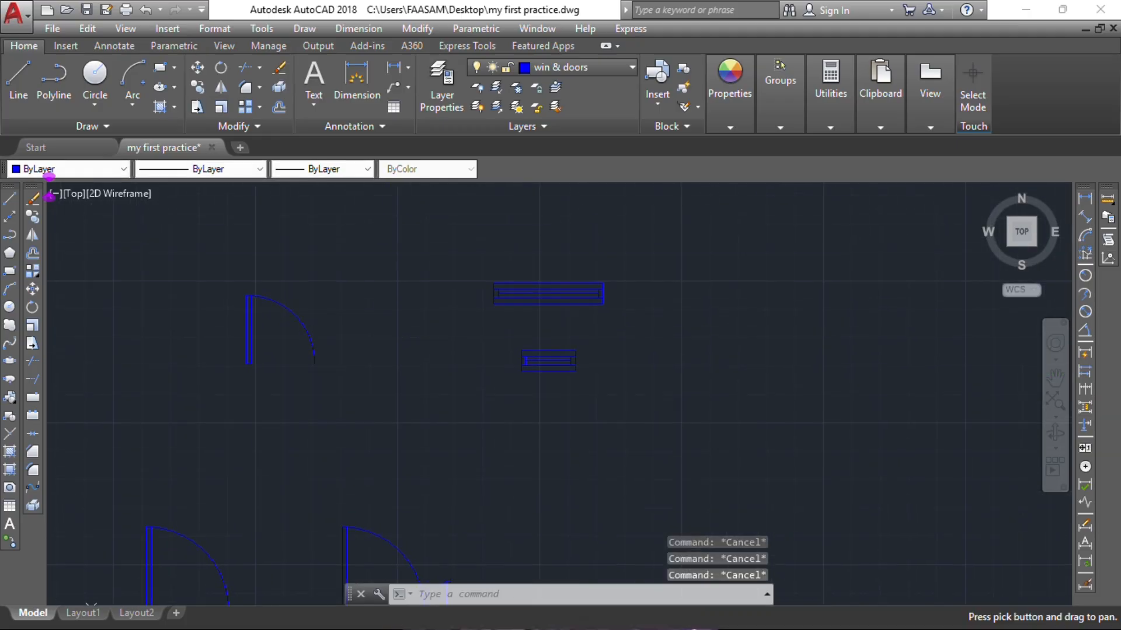